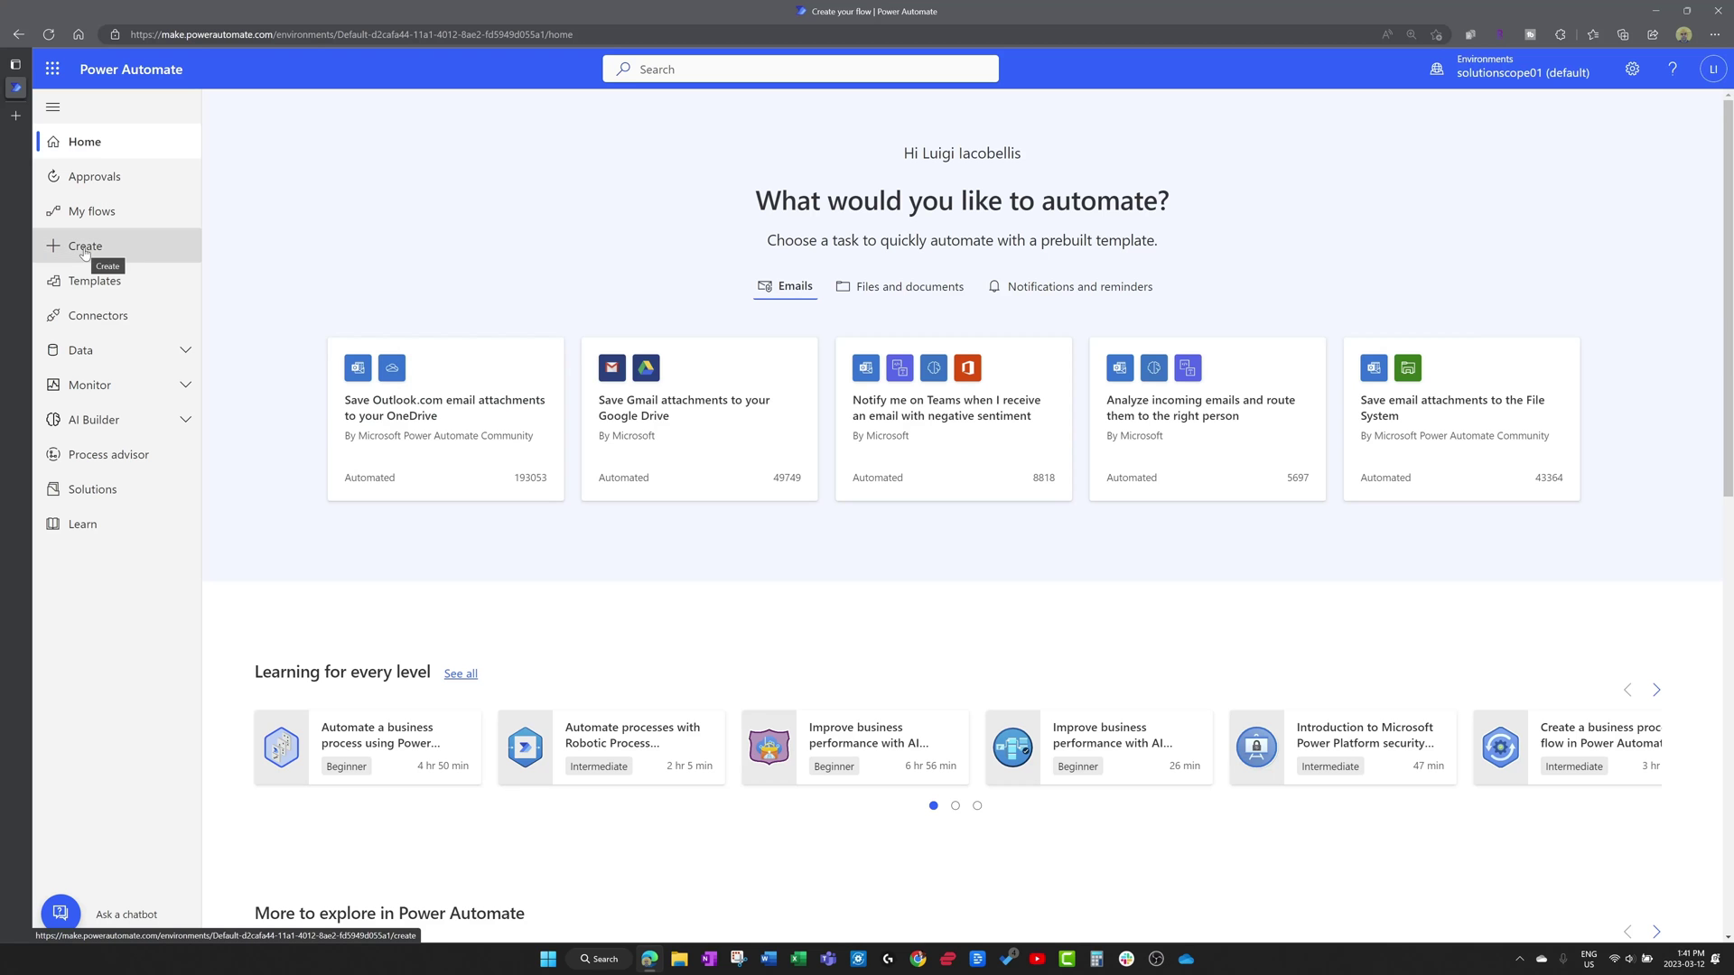
Start a new scheduled cloud flow and name it "Send Reminder To Project Manager Group Chat".
left_click(85, 253)
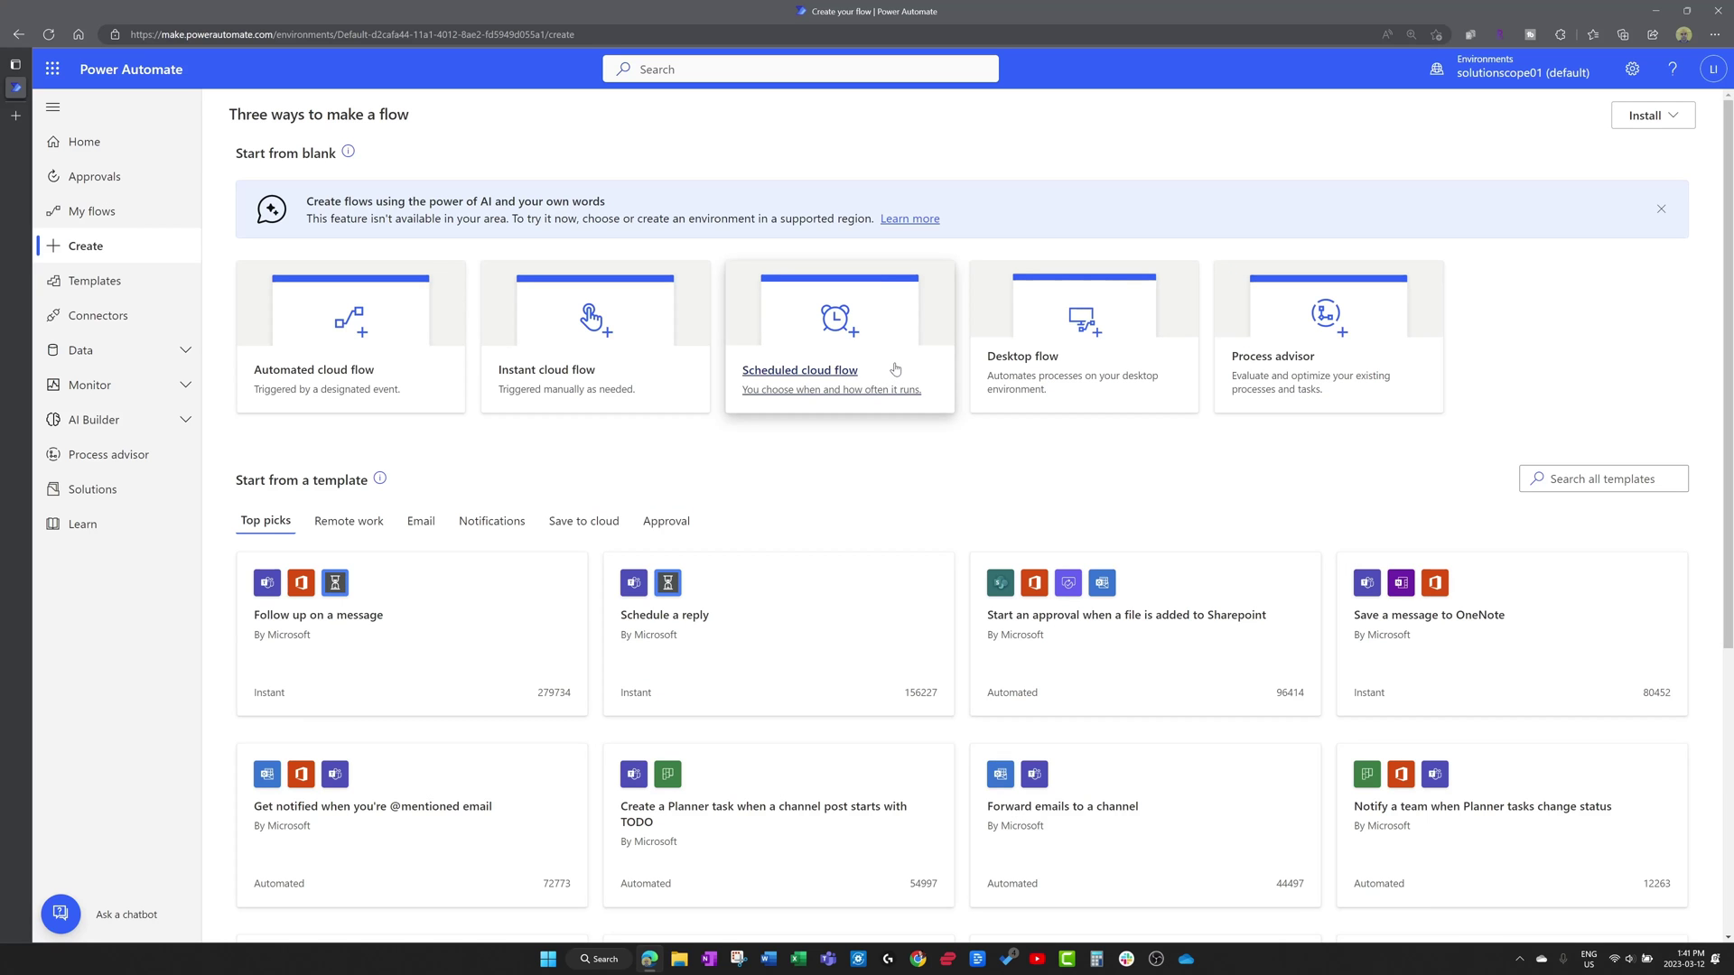
left_click(895, 369)
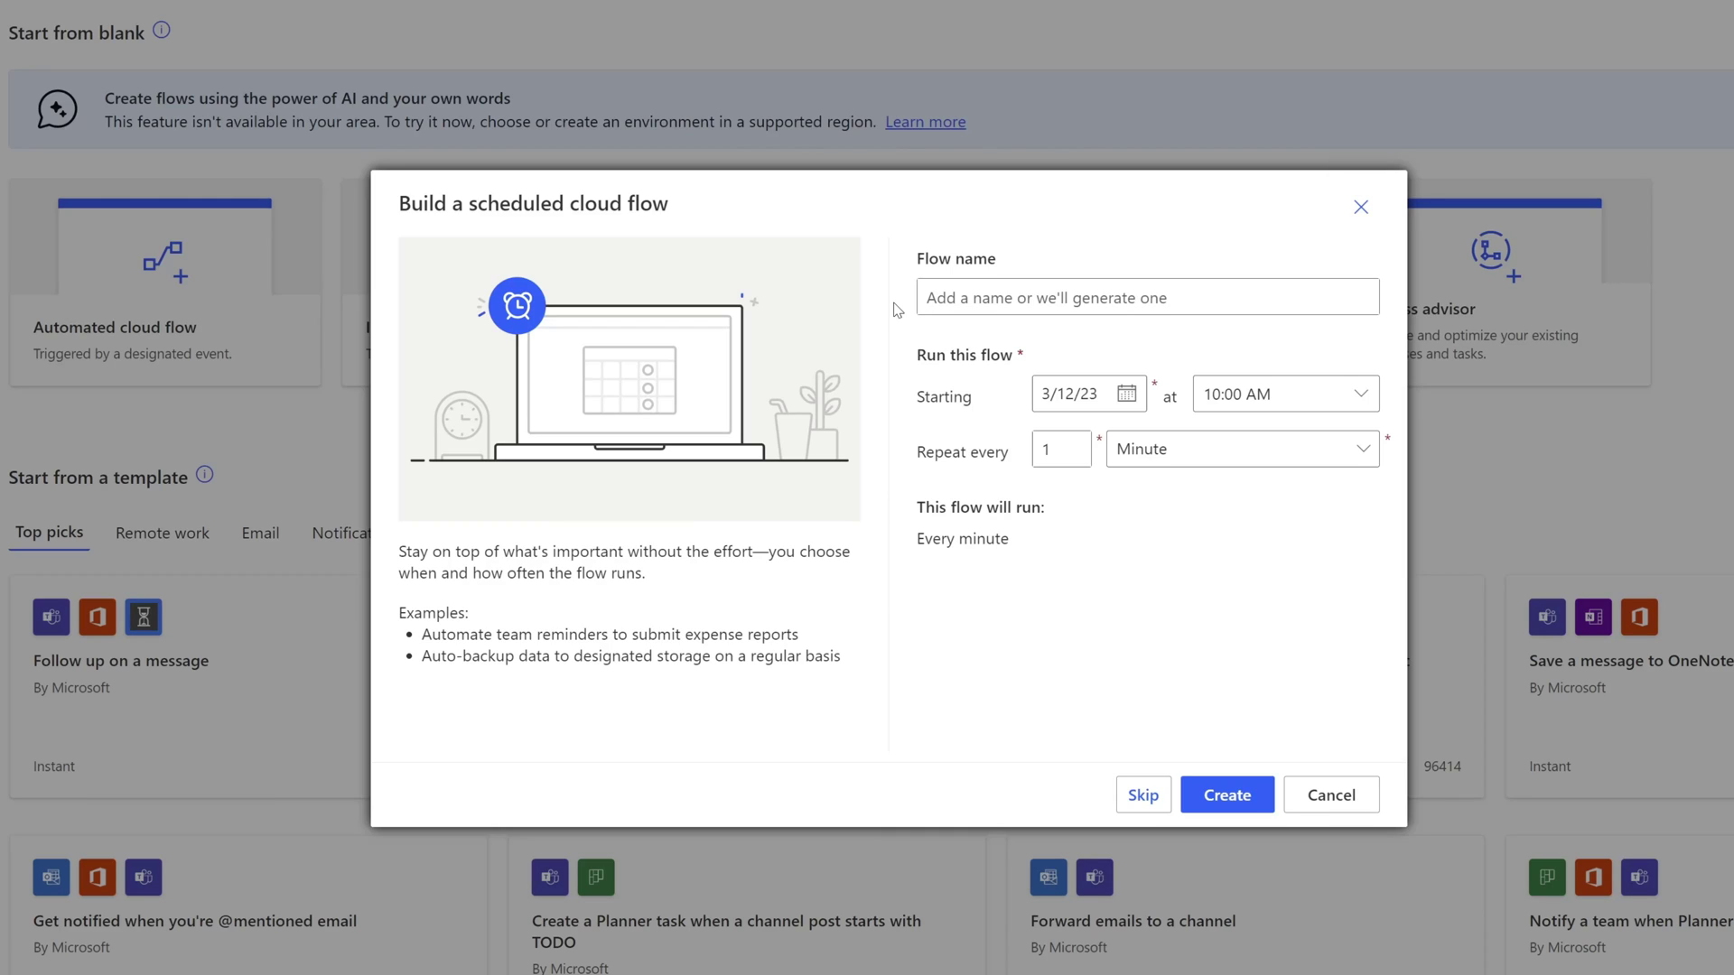
left_click(939, 297)
type("Send Reminder To Project Manager Group Chat")
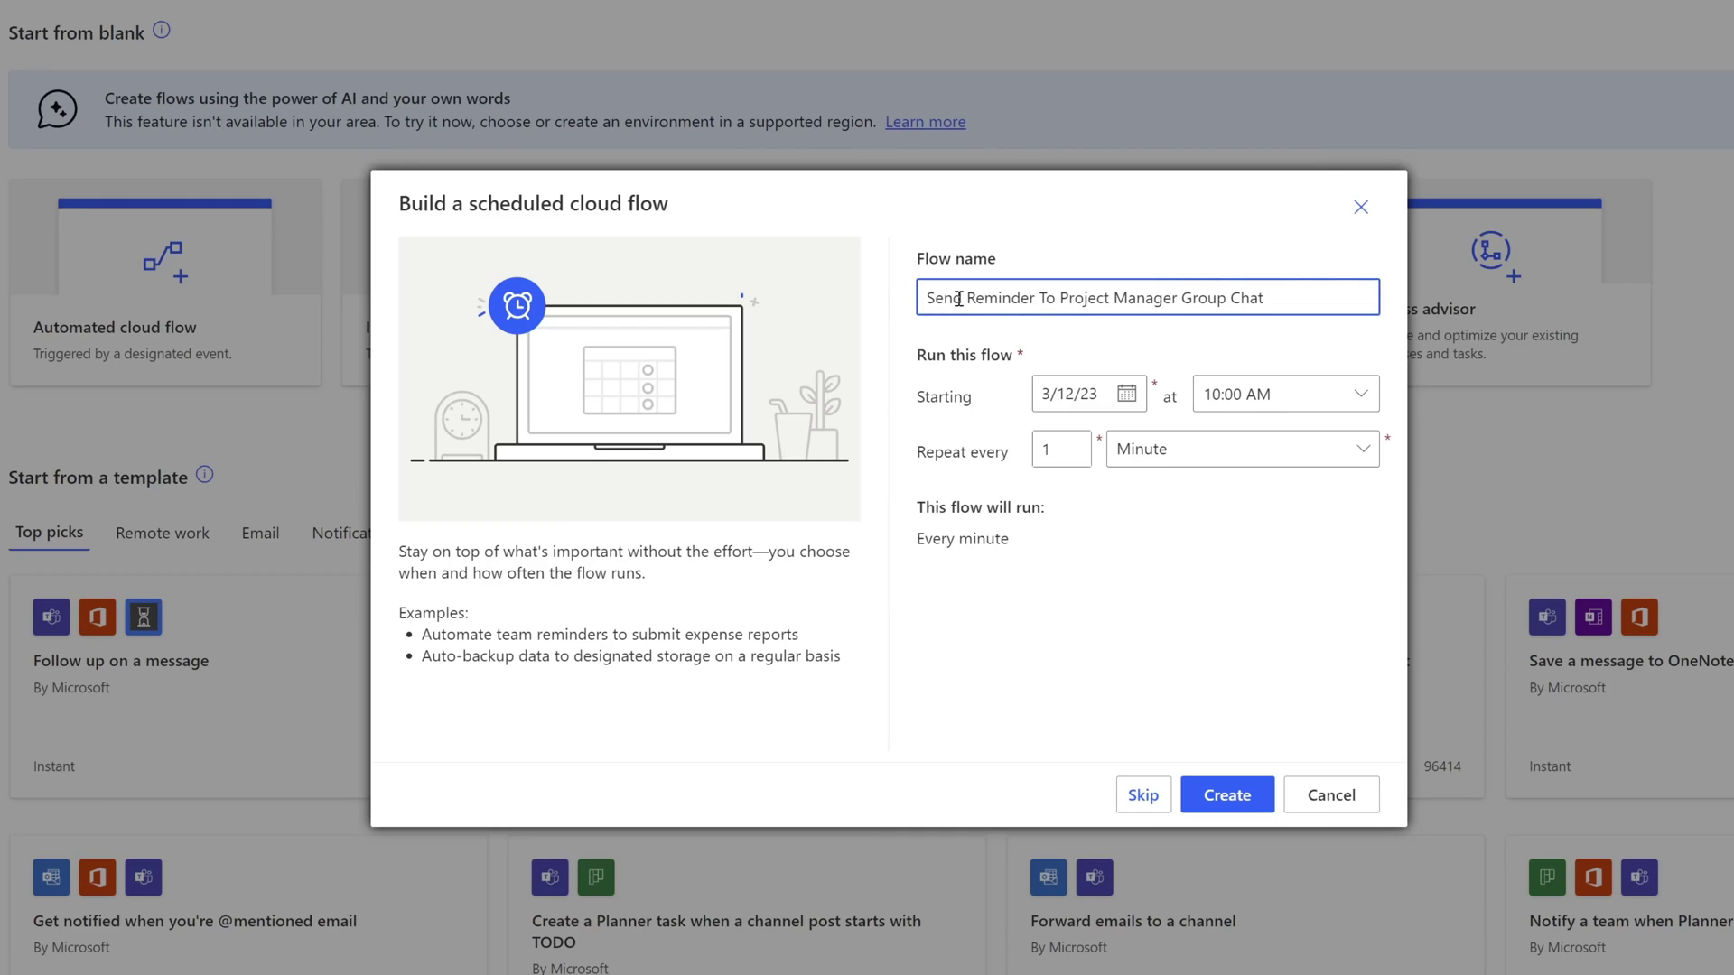
left_click(900, 338)
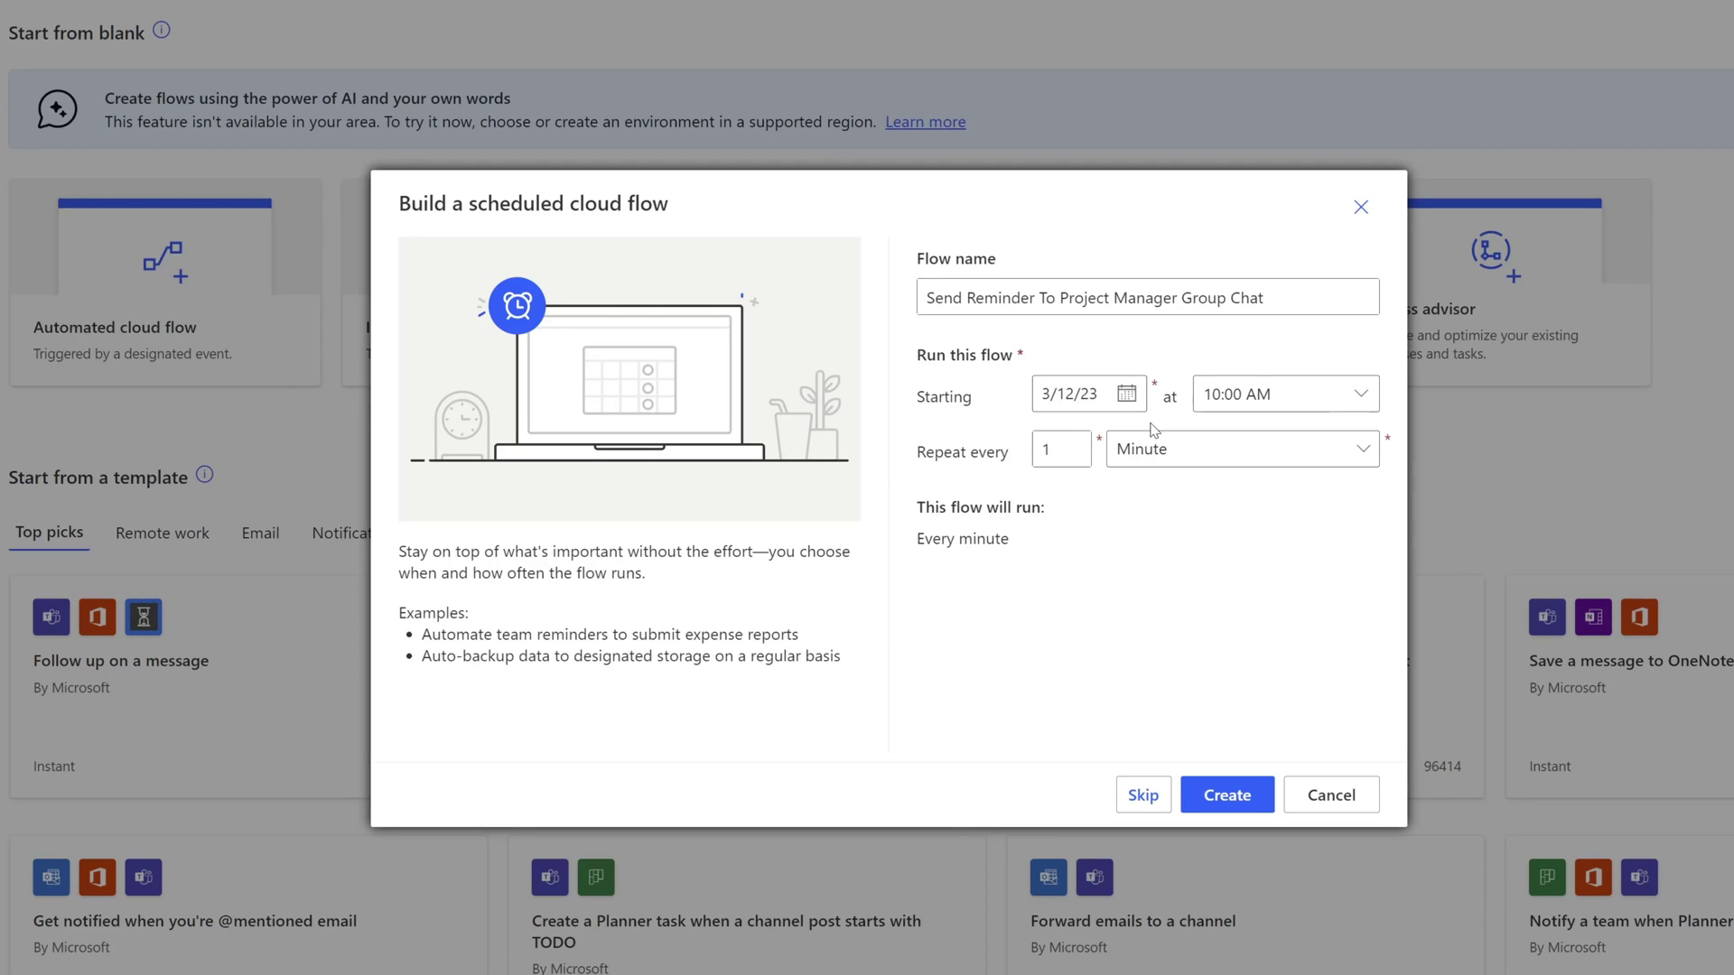
Set the flow's start time to 02:00 PM and its repeat frequency to Week.
left_click(1362, 399)
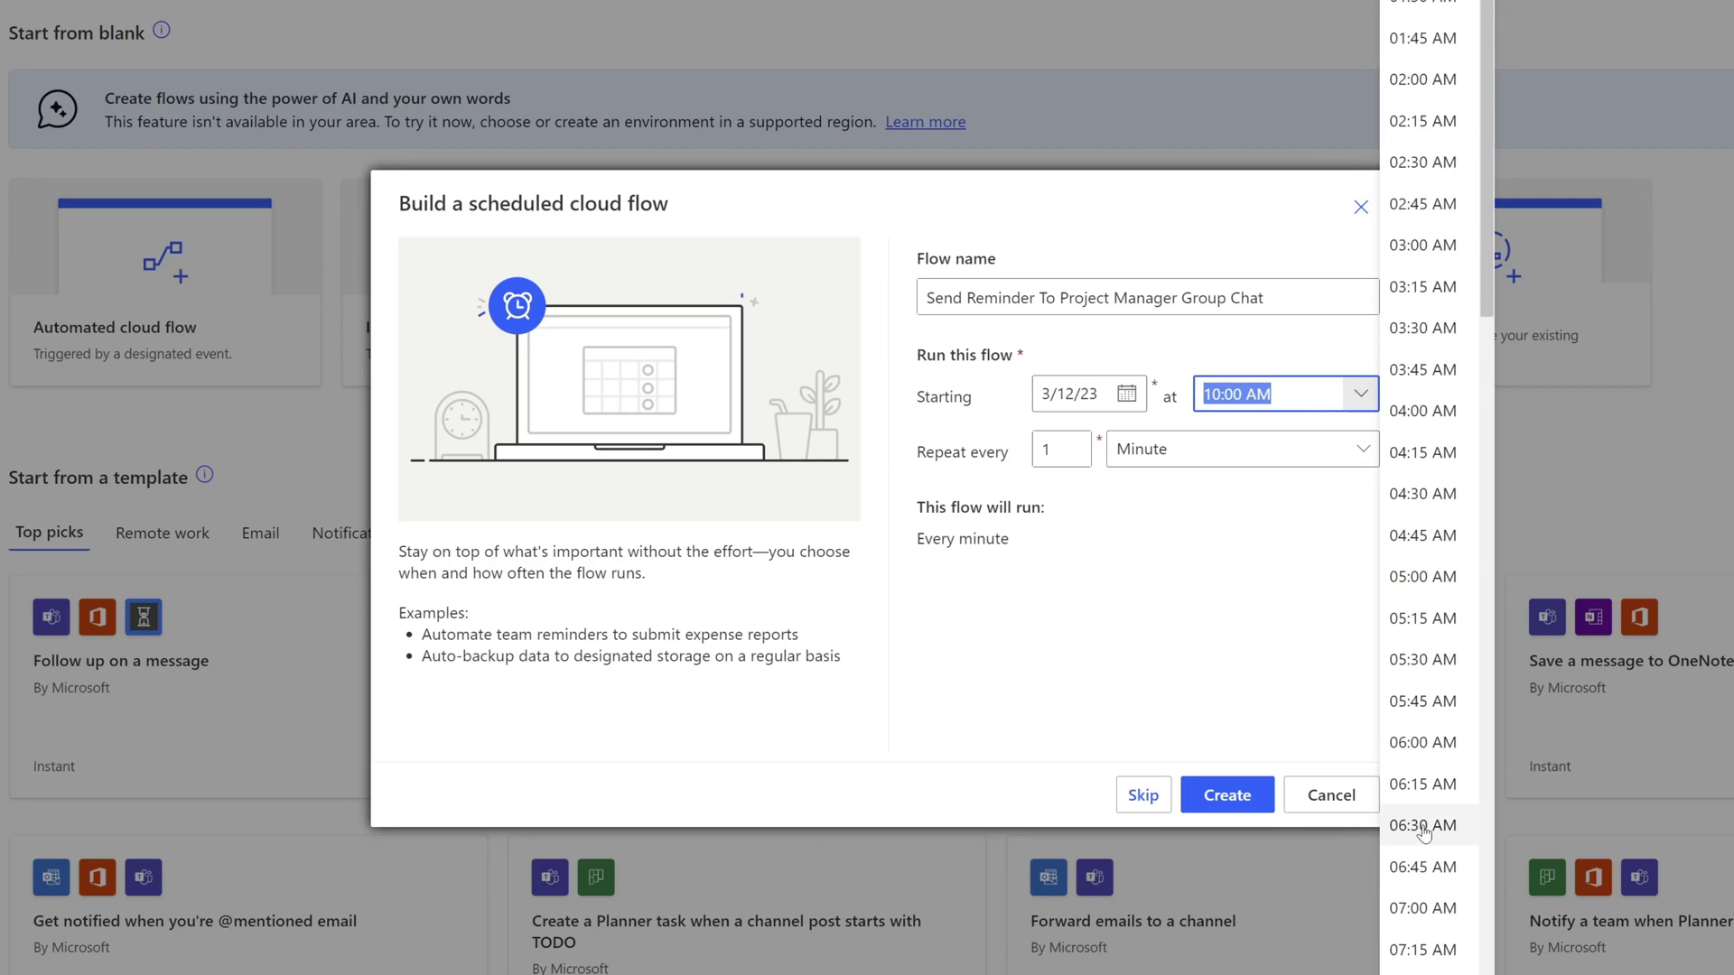
scroll(1424, 867, "down", 15)
left_click(1423, 541)
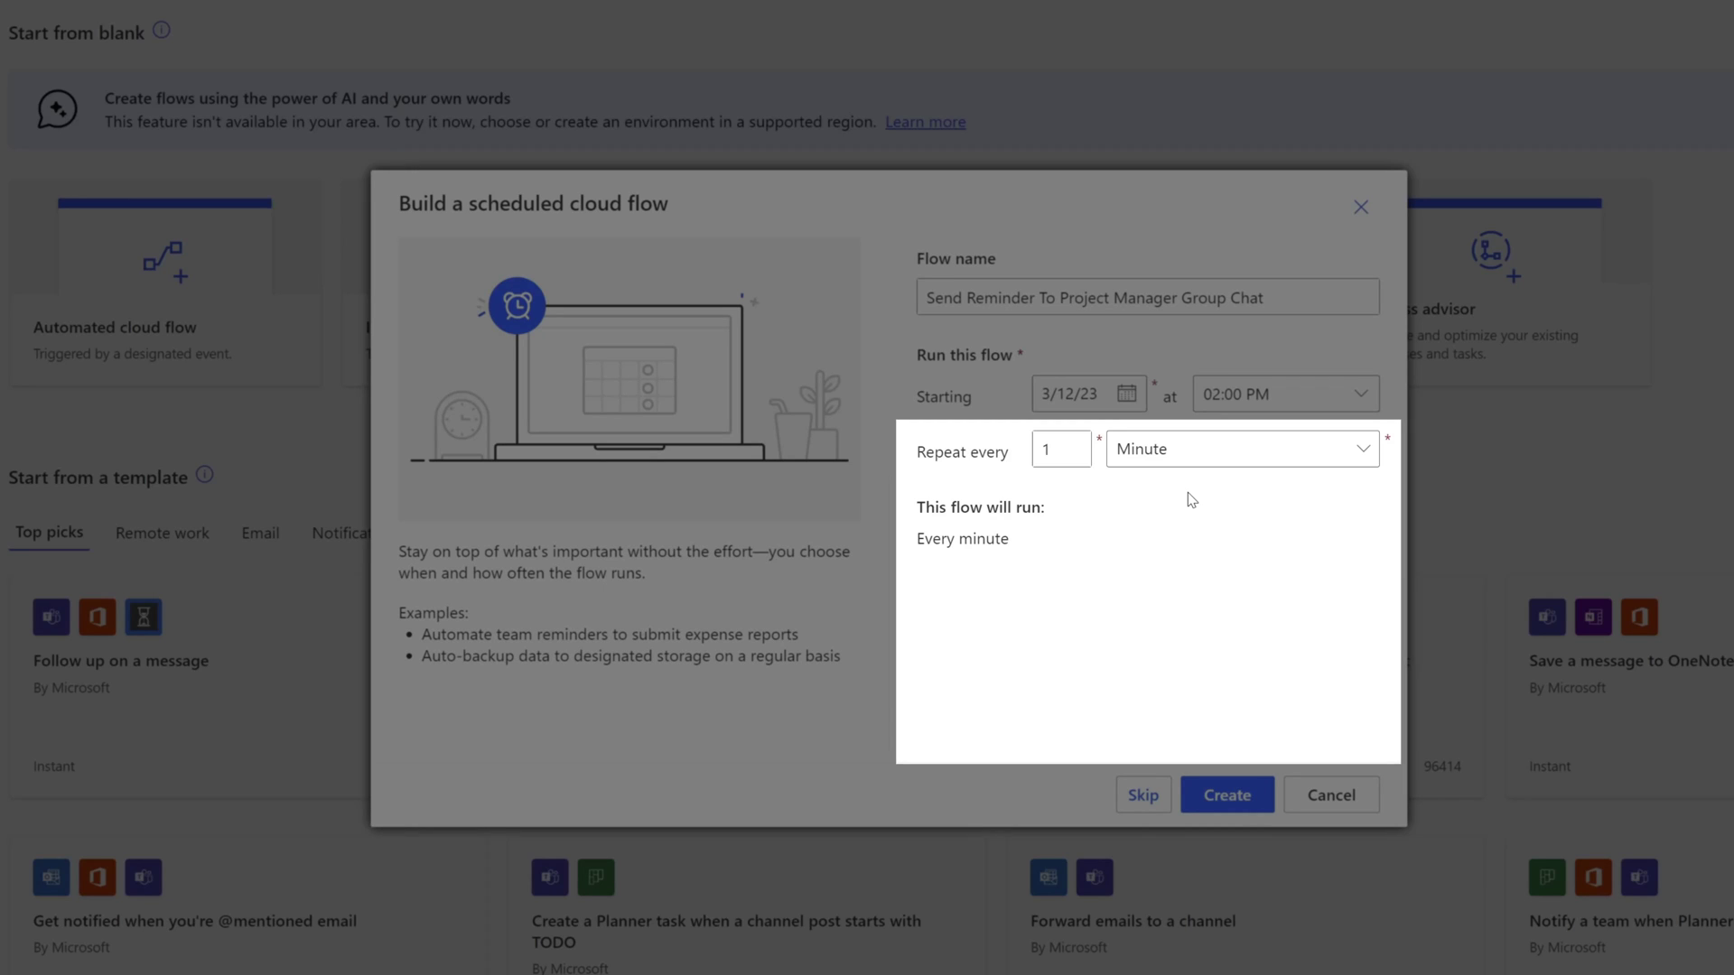
left_click(1362, 452)
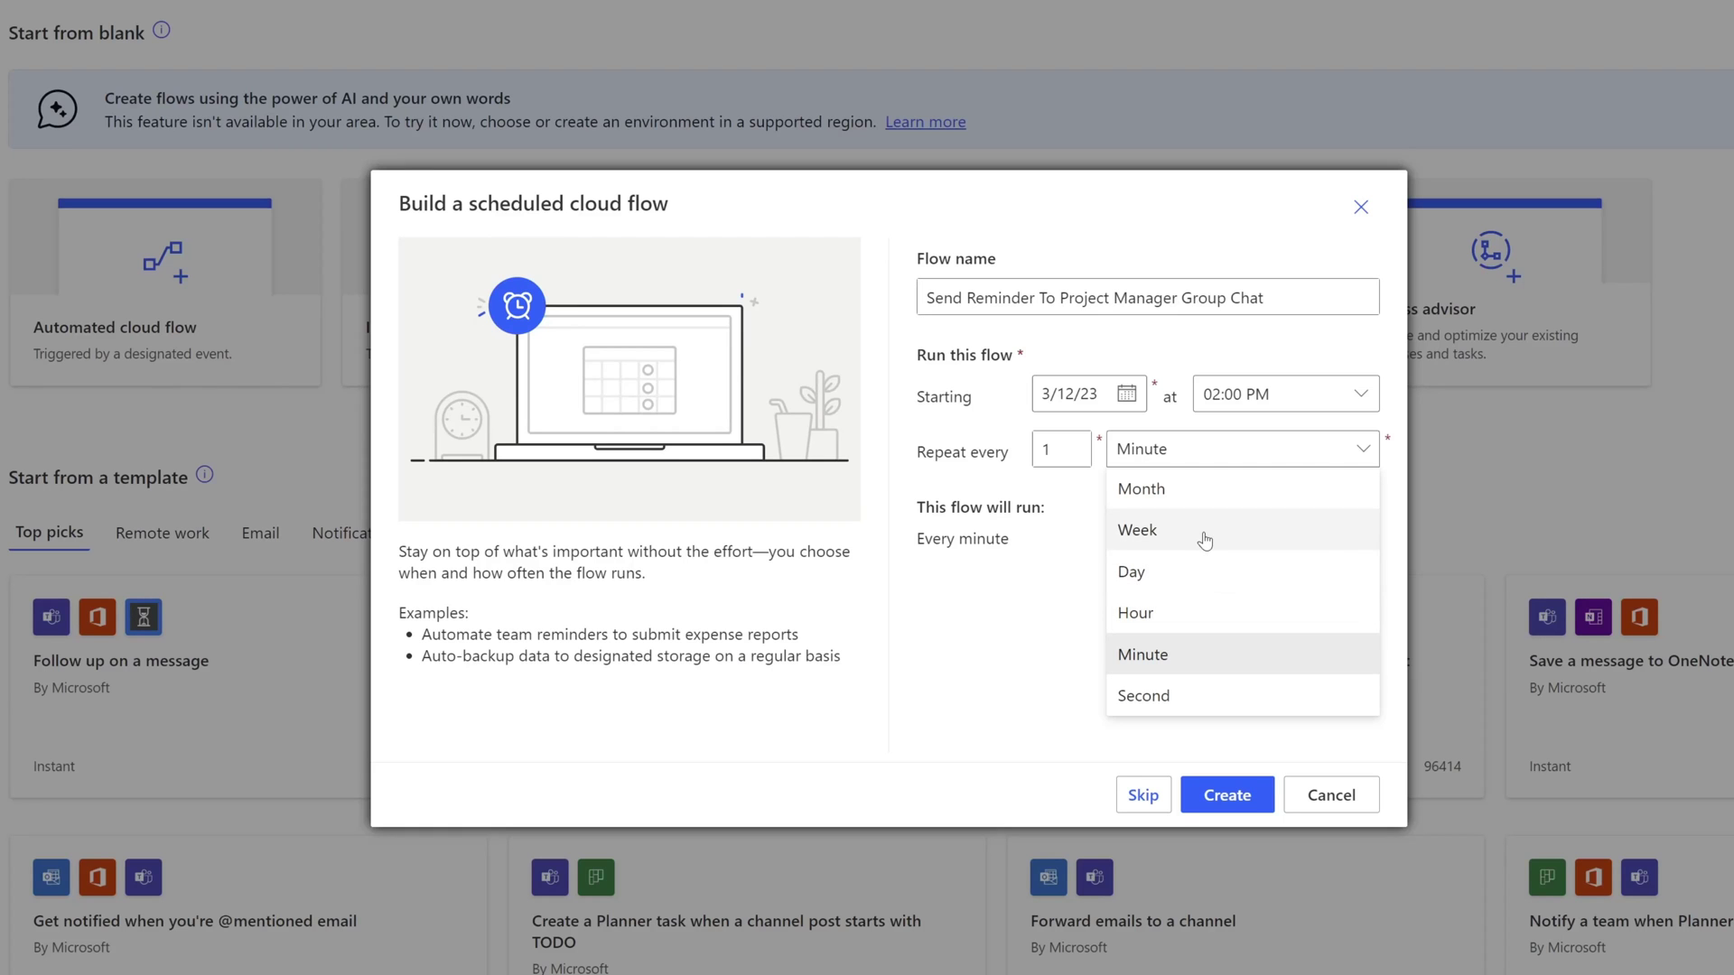
left_click(1204, 540)
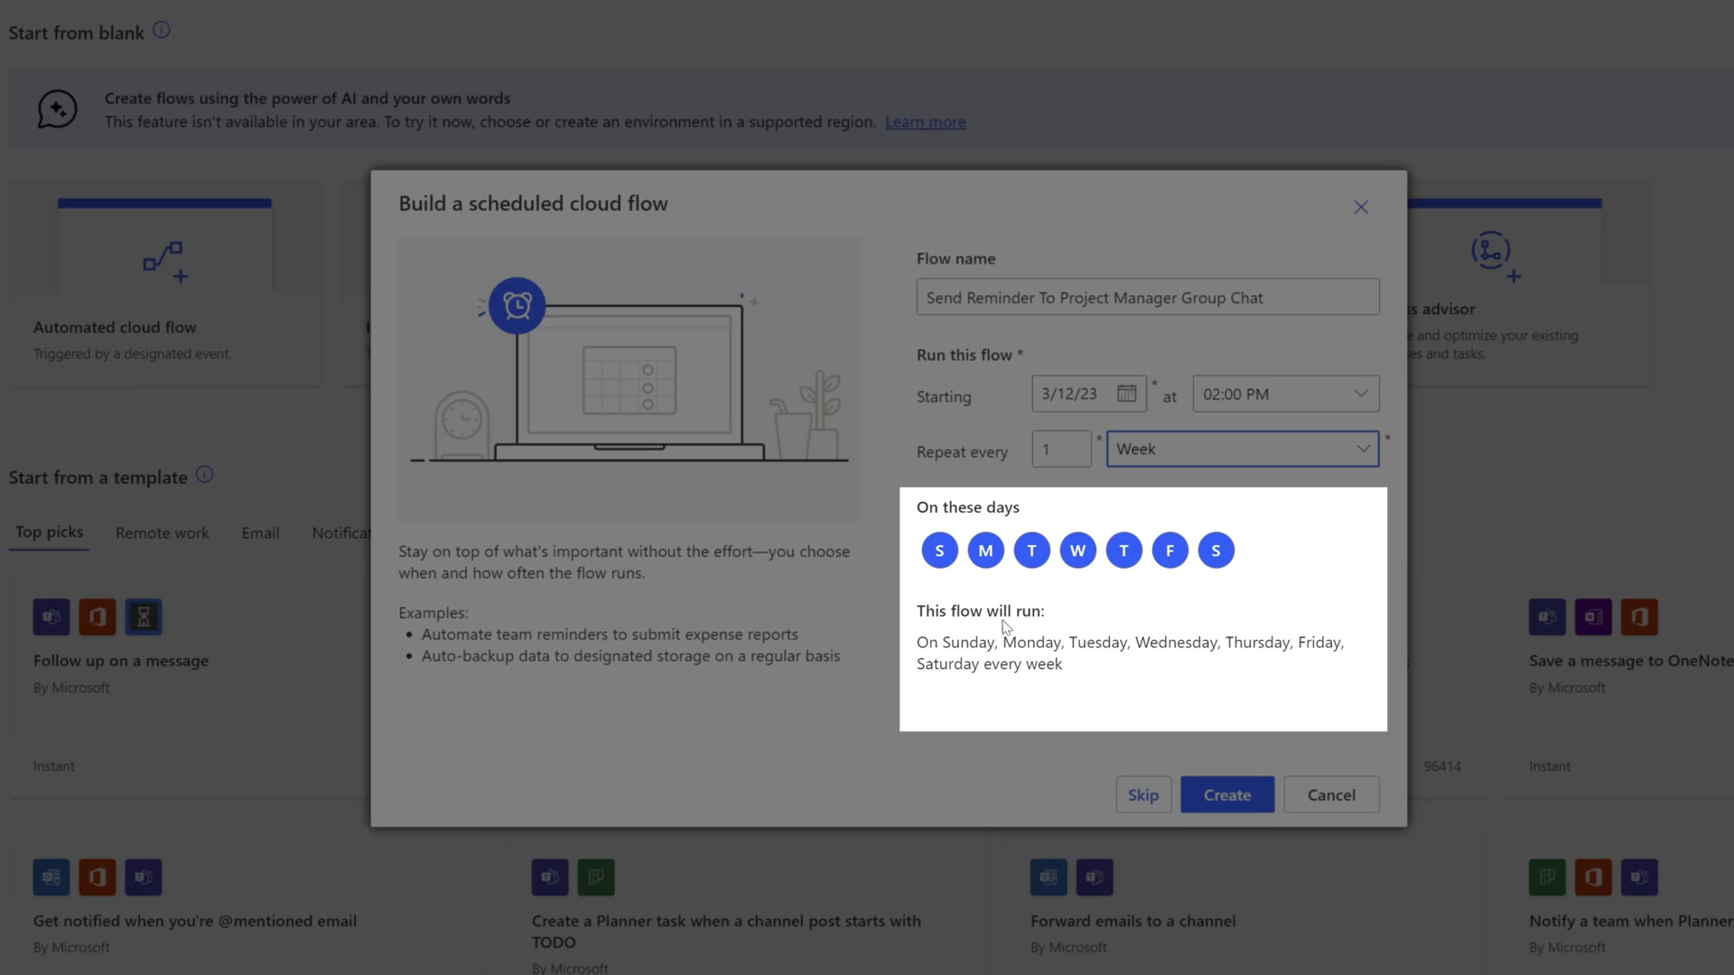
Restrict the weekly schedule to run on Sunday only by deselecting all the other days.
left_click(940, 553)
left_click(985, 552)
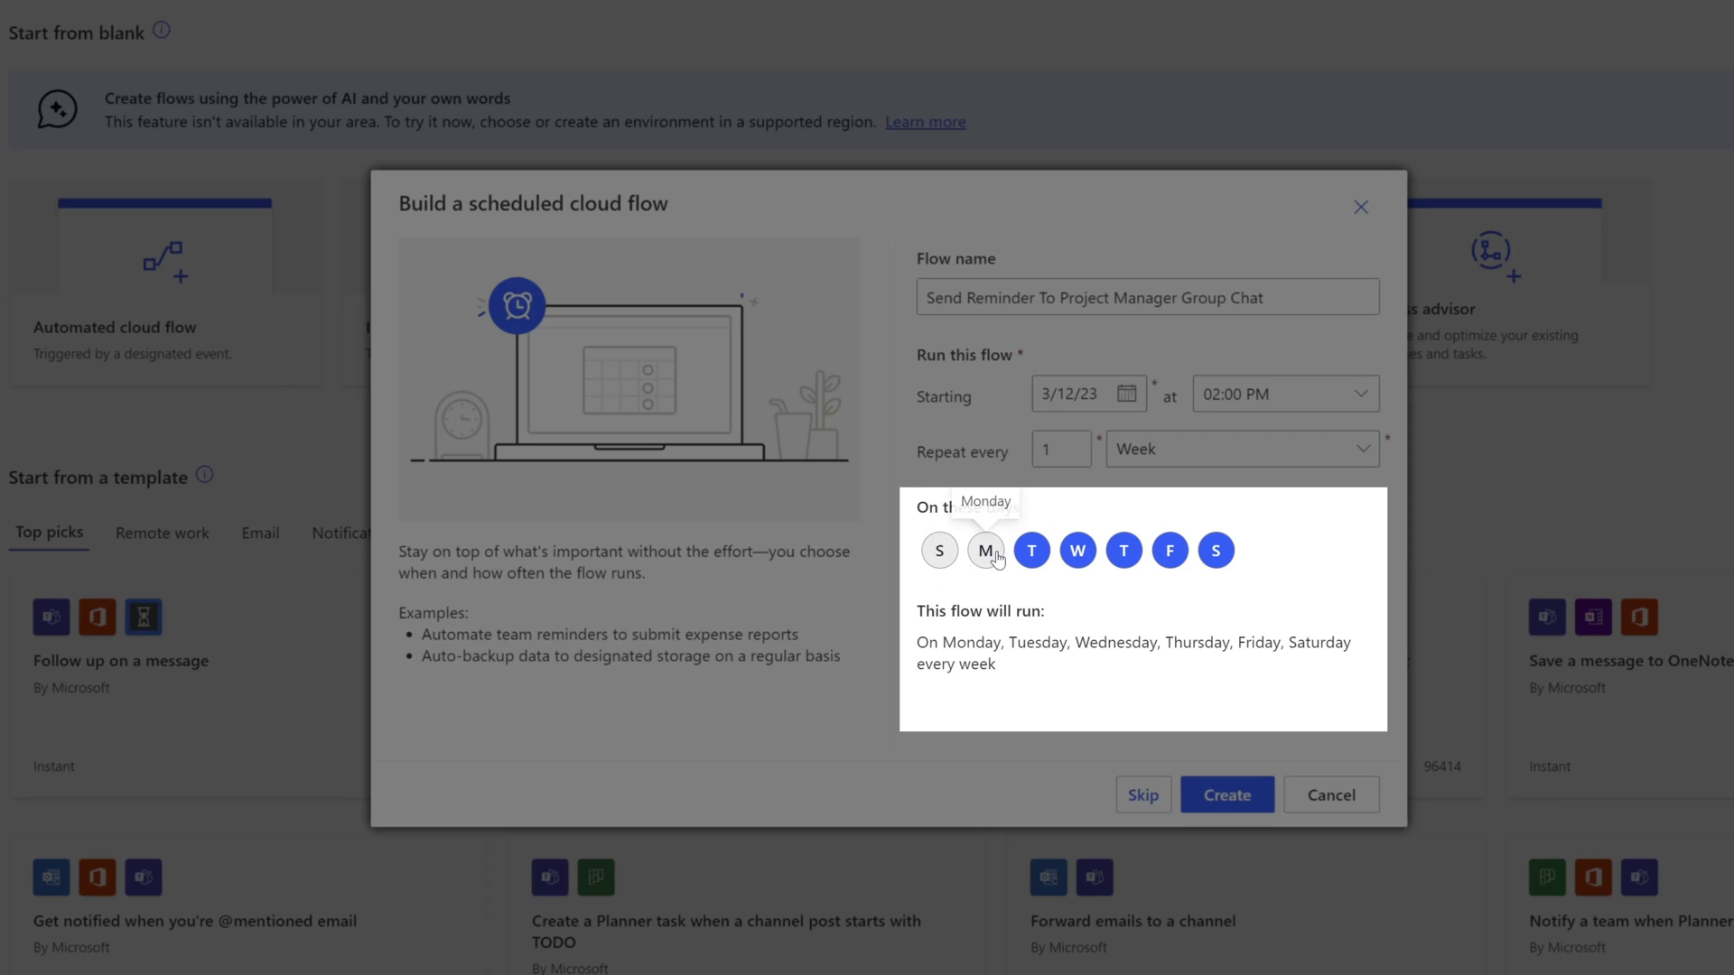
left_click(1031, 552)
left_click(1079, 552)
left_click(1123, 553)
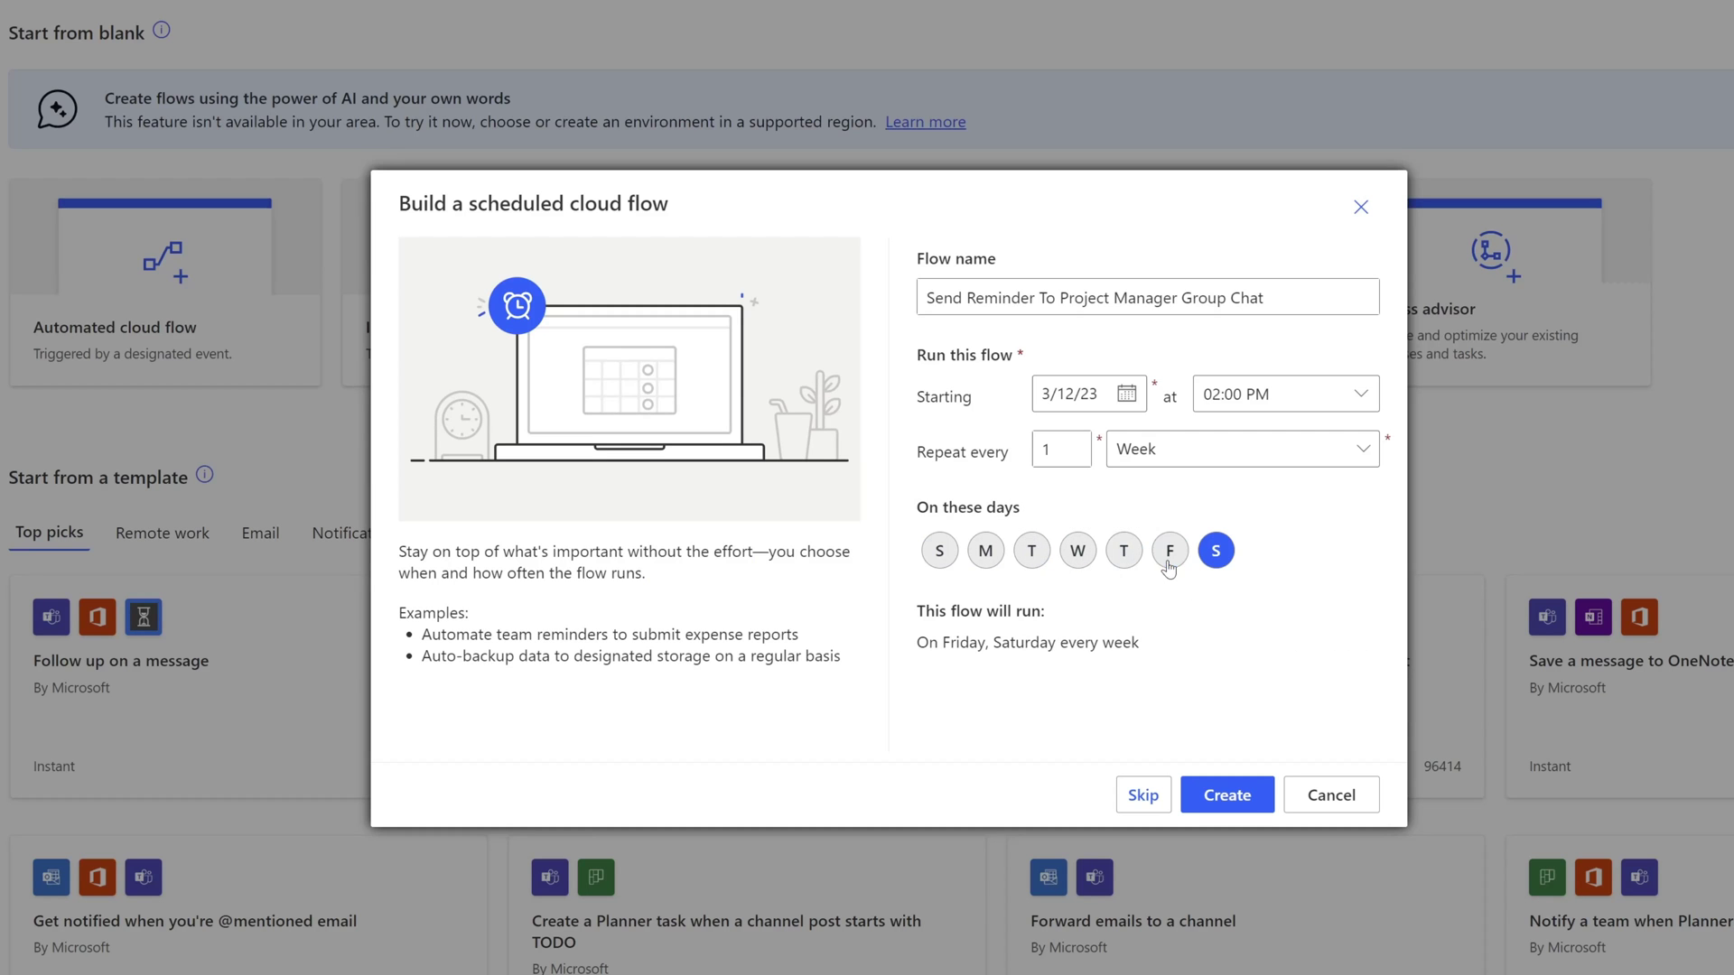
left_click(1169, 553)
left_click(1216, 552)
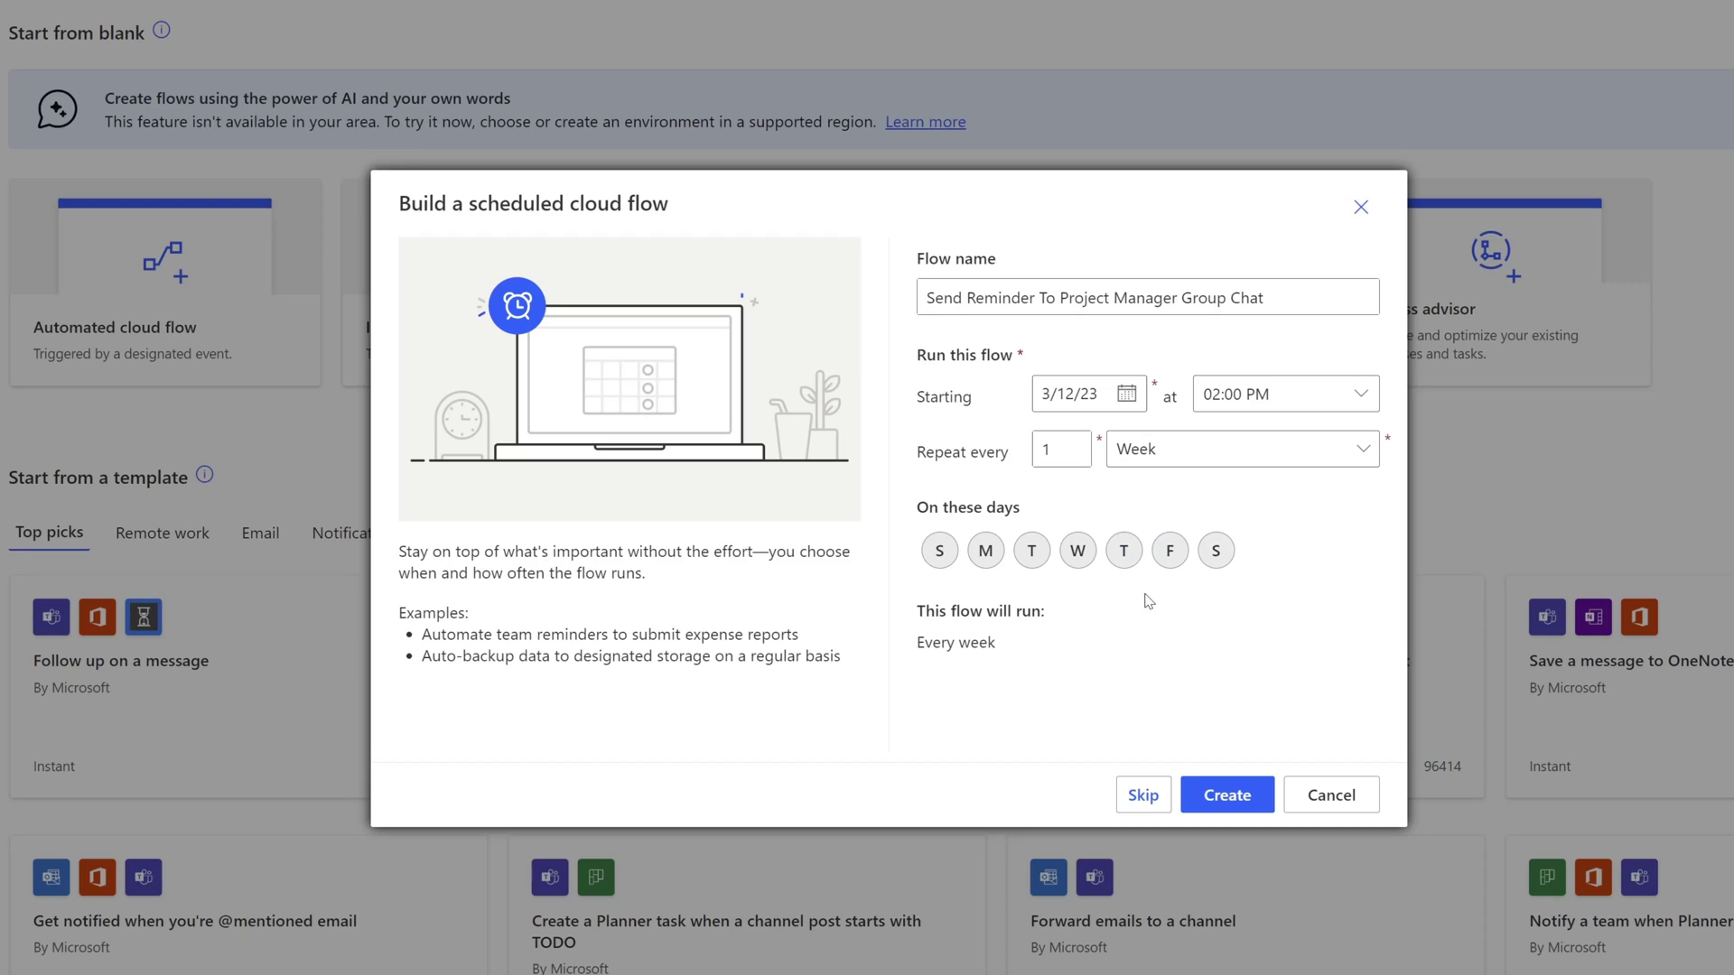
left_click(937, 552)
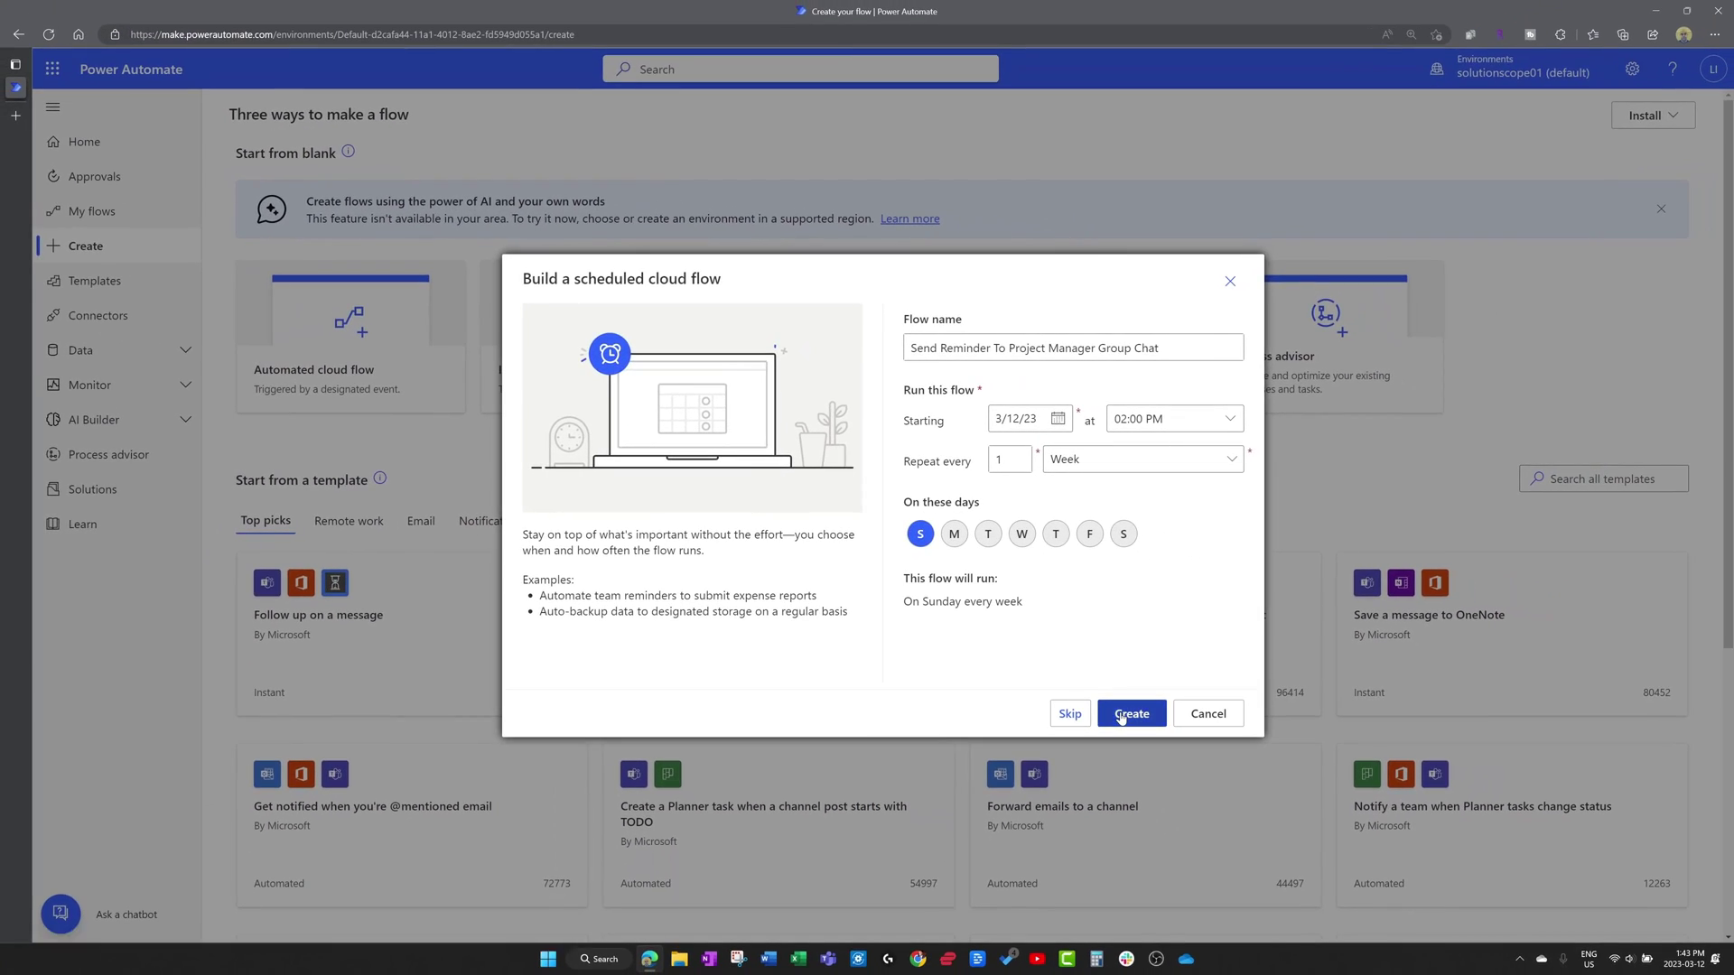
Create the scheduled flow and open its Recurrence trigger settings for editing.
left_click(1226, 794)
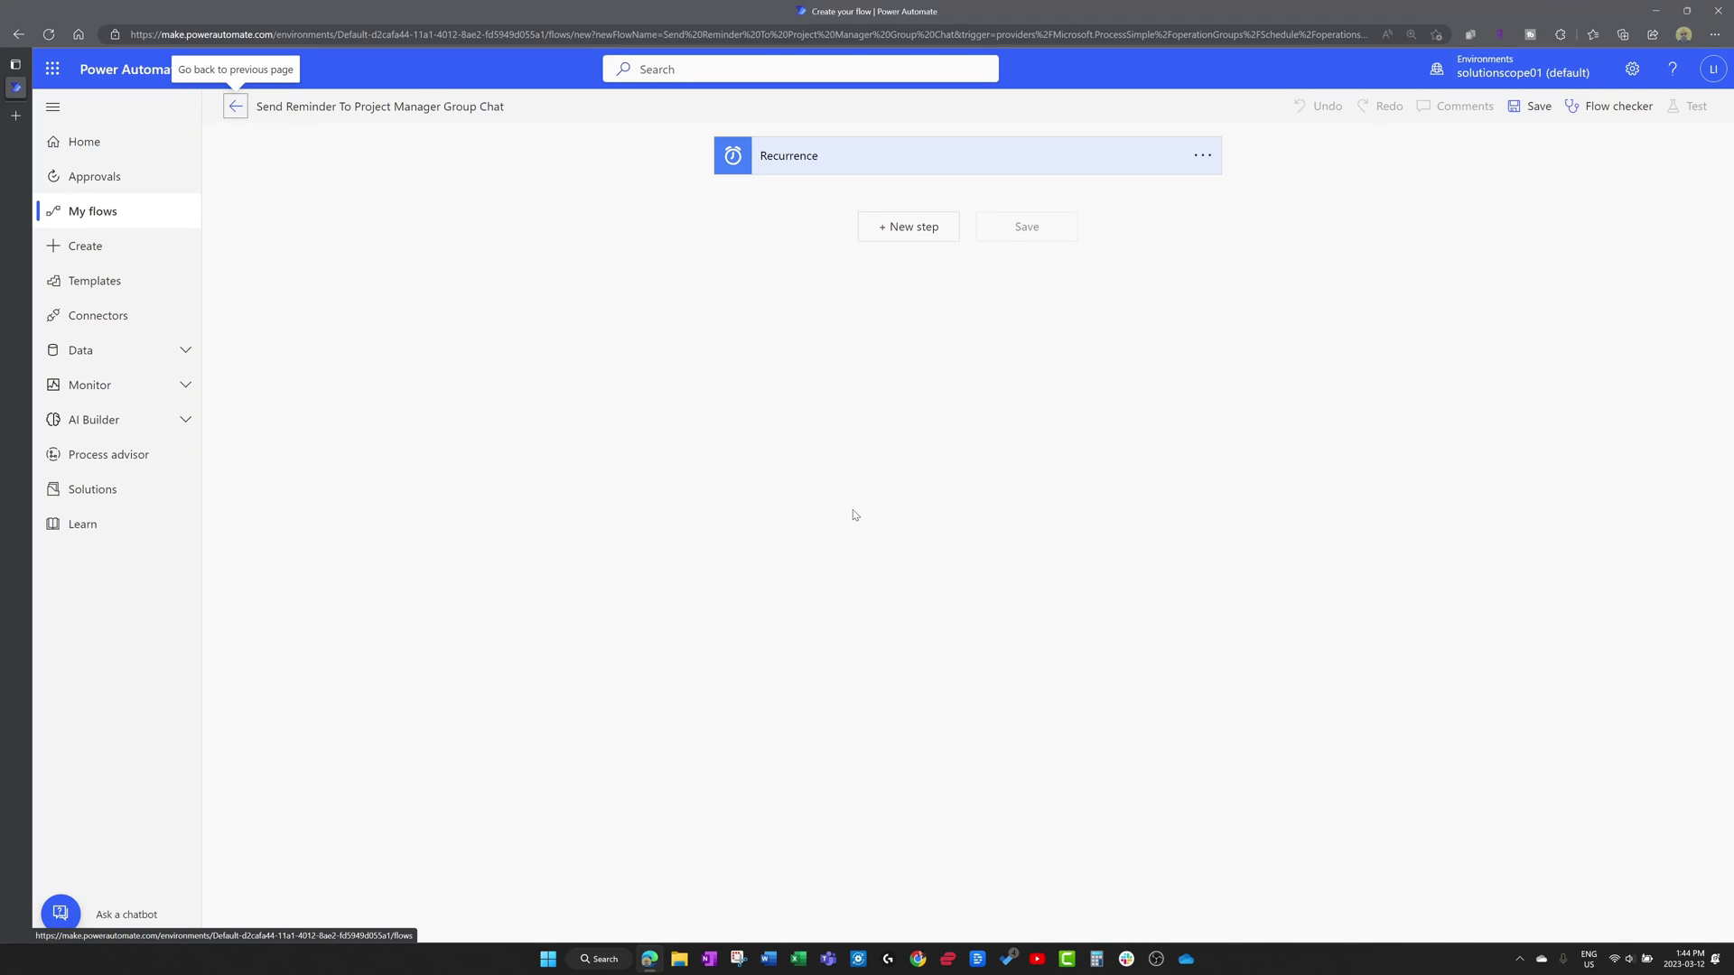
left_click(853, 156)
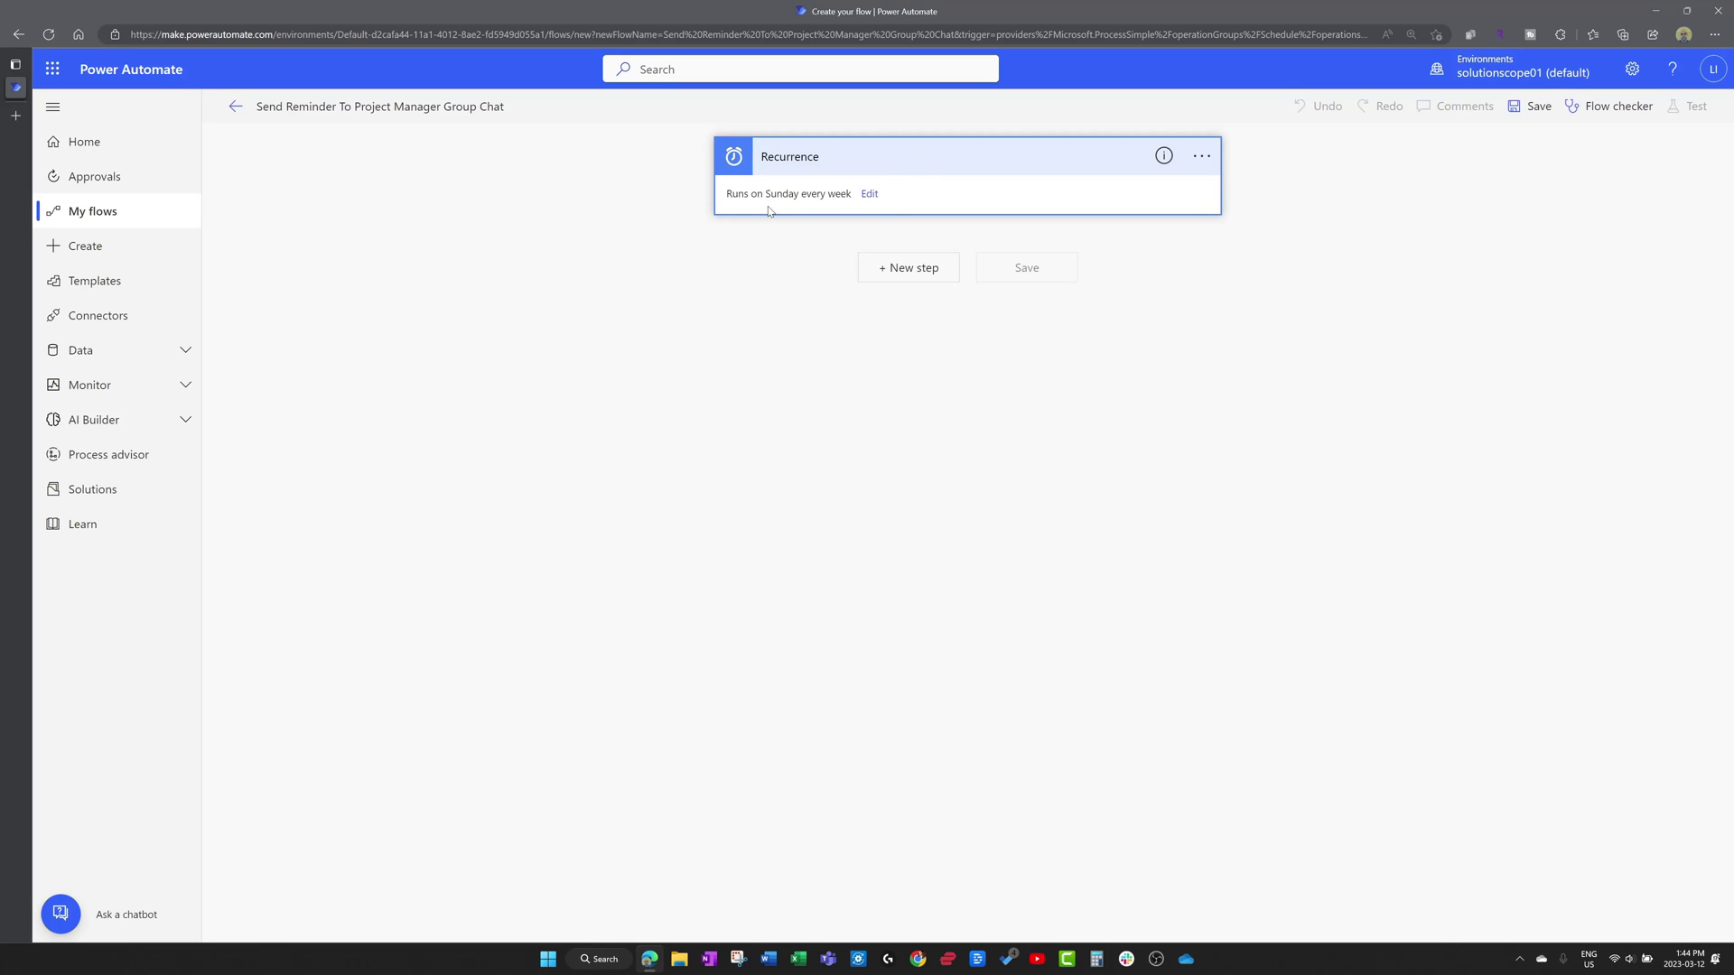
left_click(869, 193)
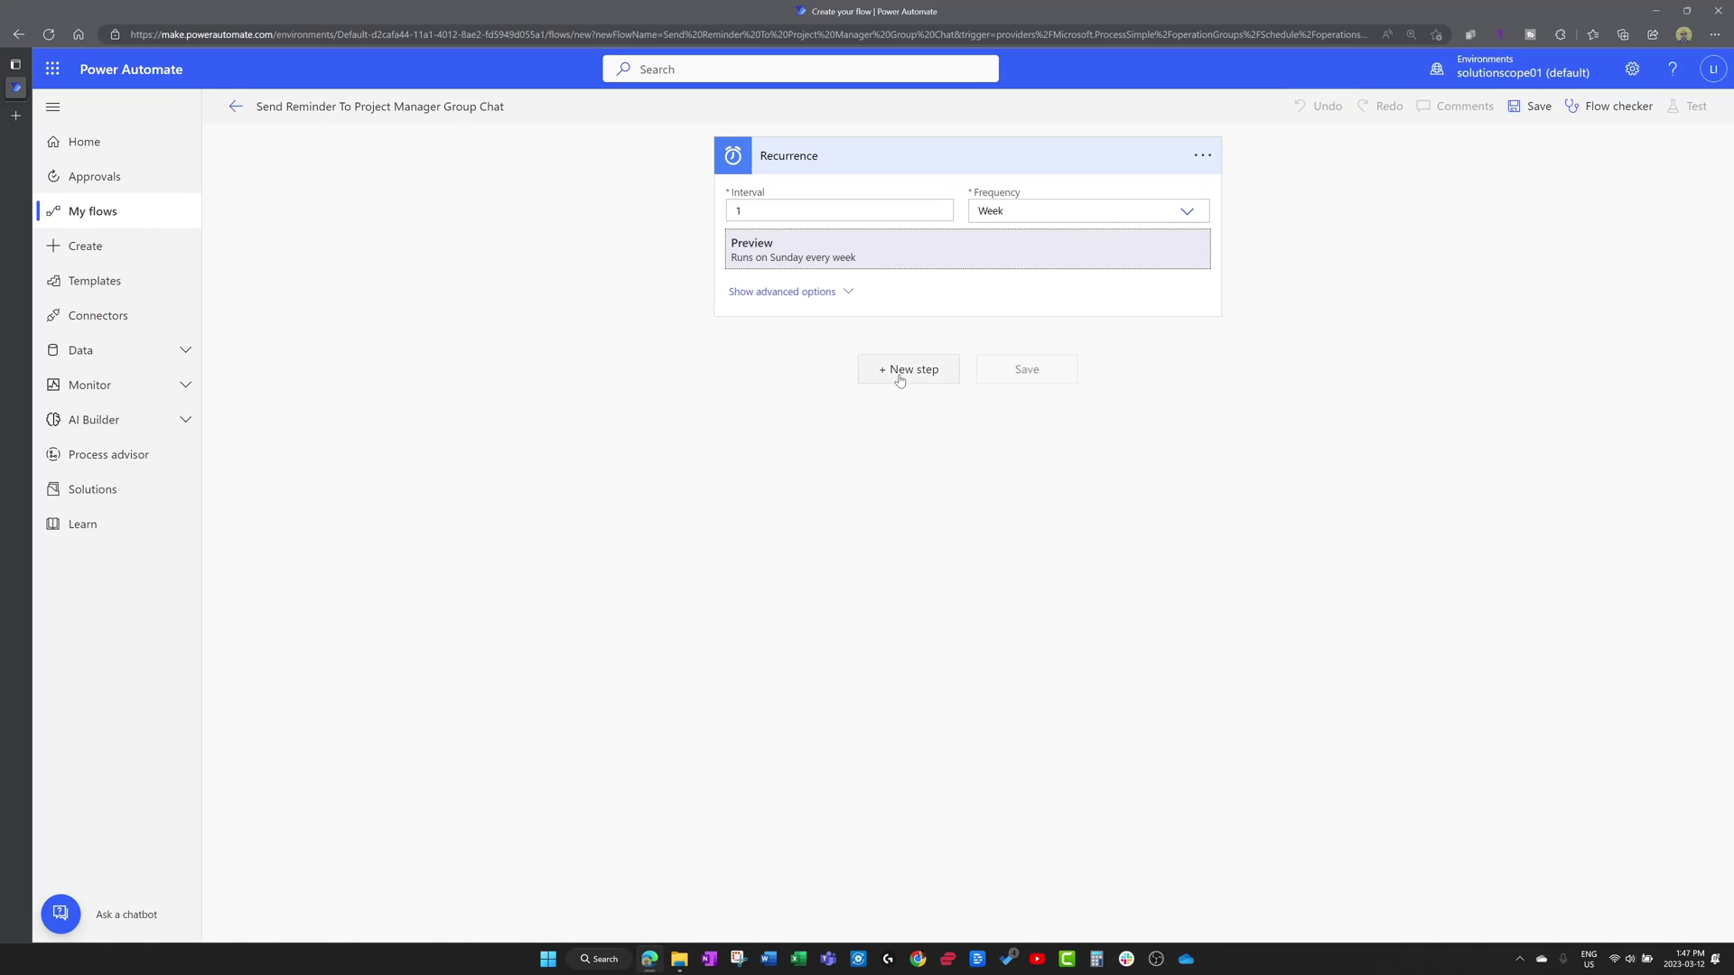
Add the Microsoft Teams action "Post message in a chat or channel" as a new step after the Recurrence trigger.
left_click(900, 372)
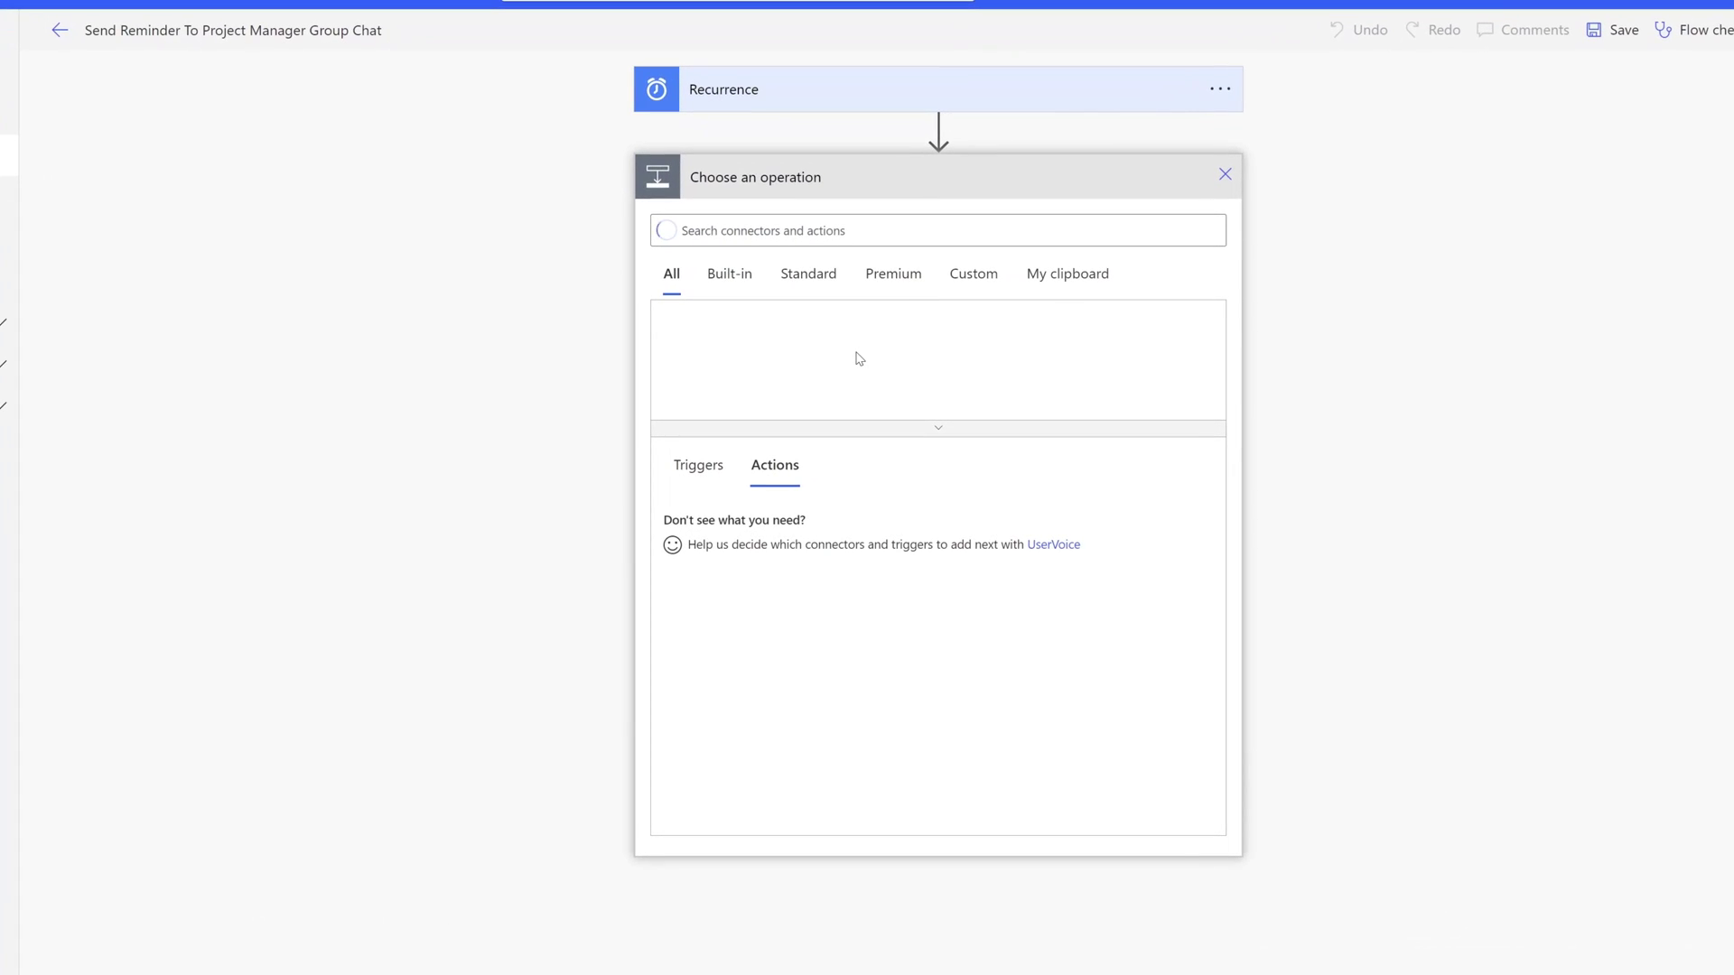
left_click(790, 226)
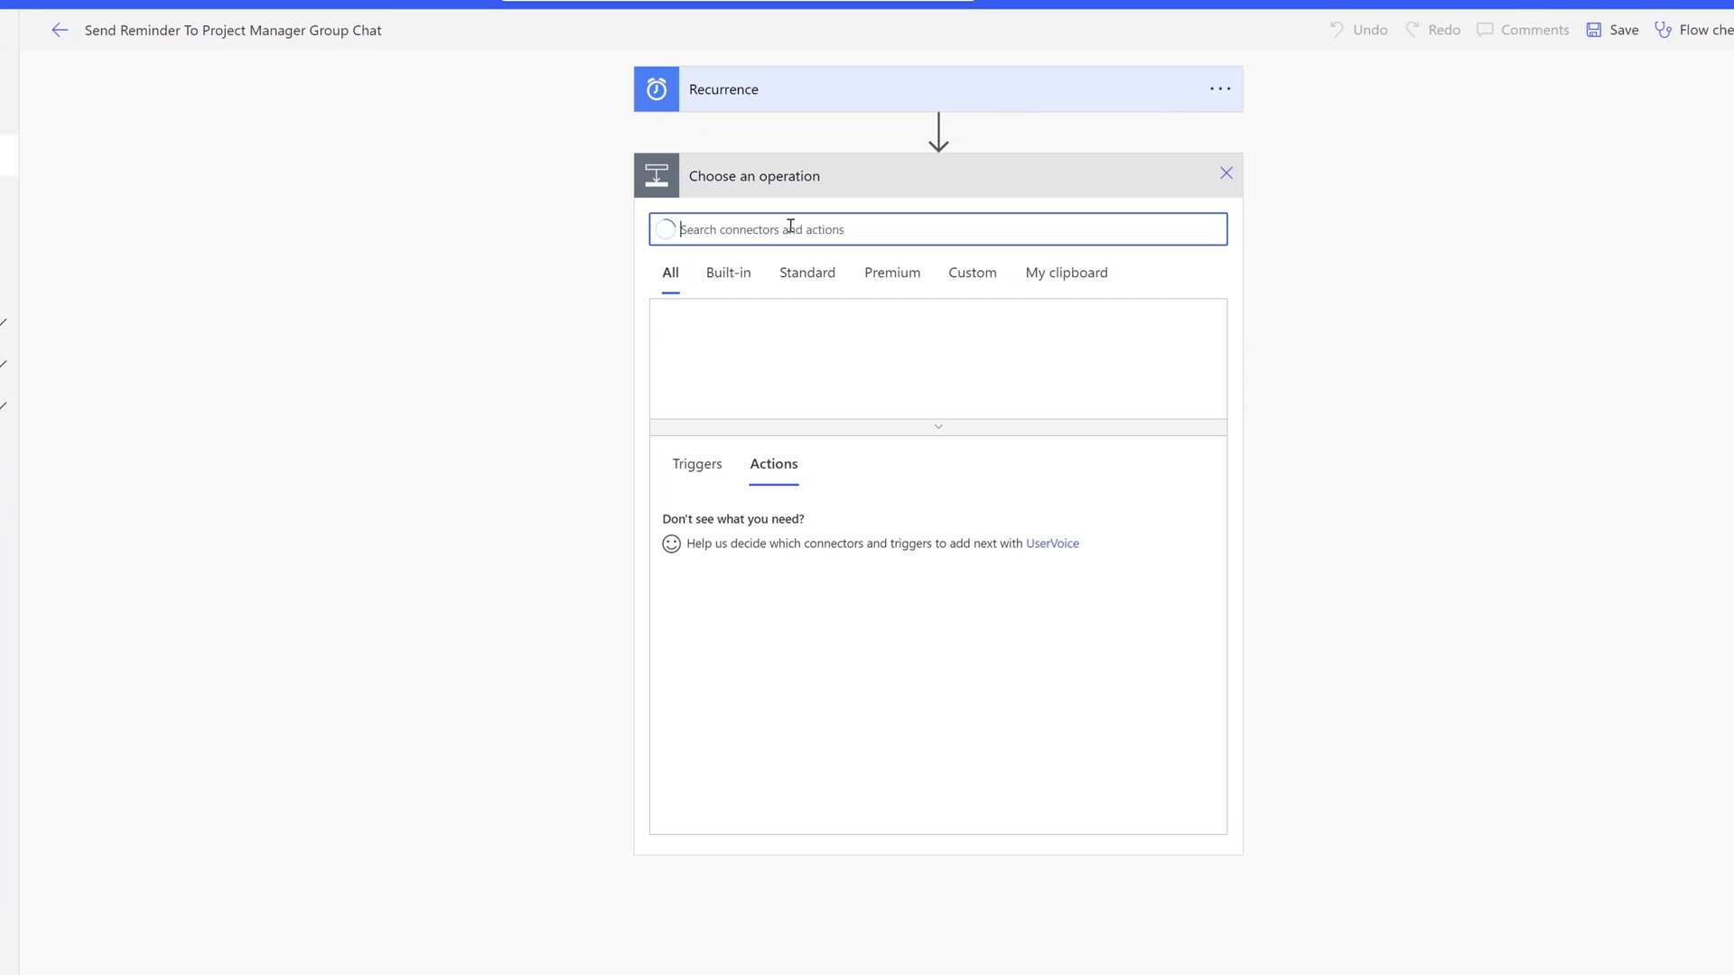
type("Post message in a chat or channel")
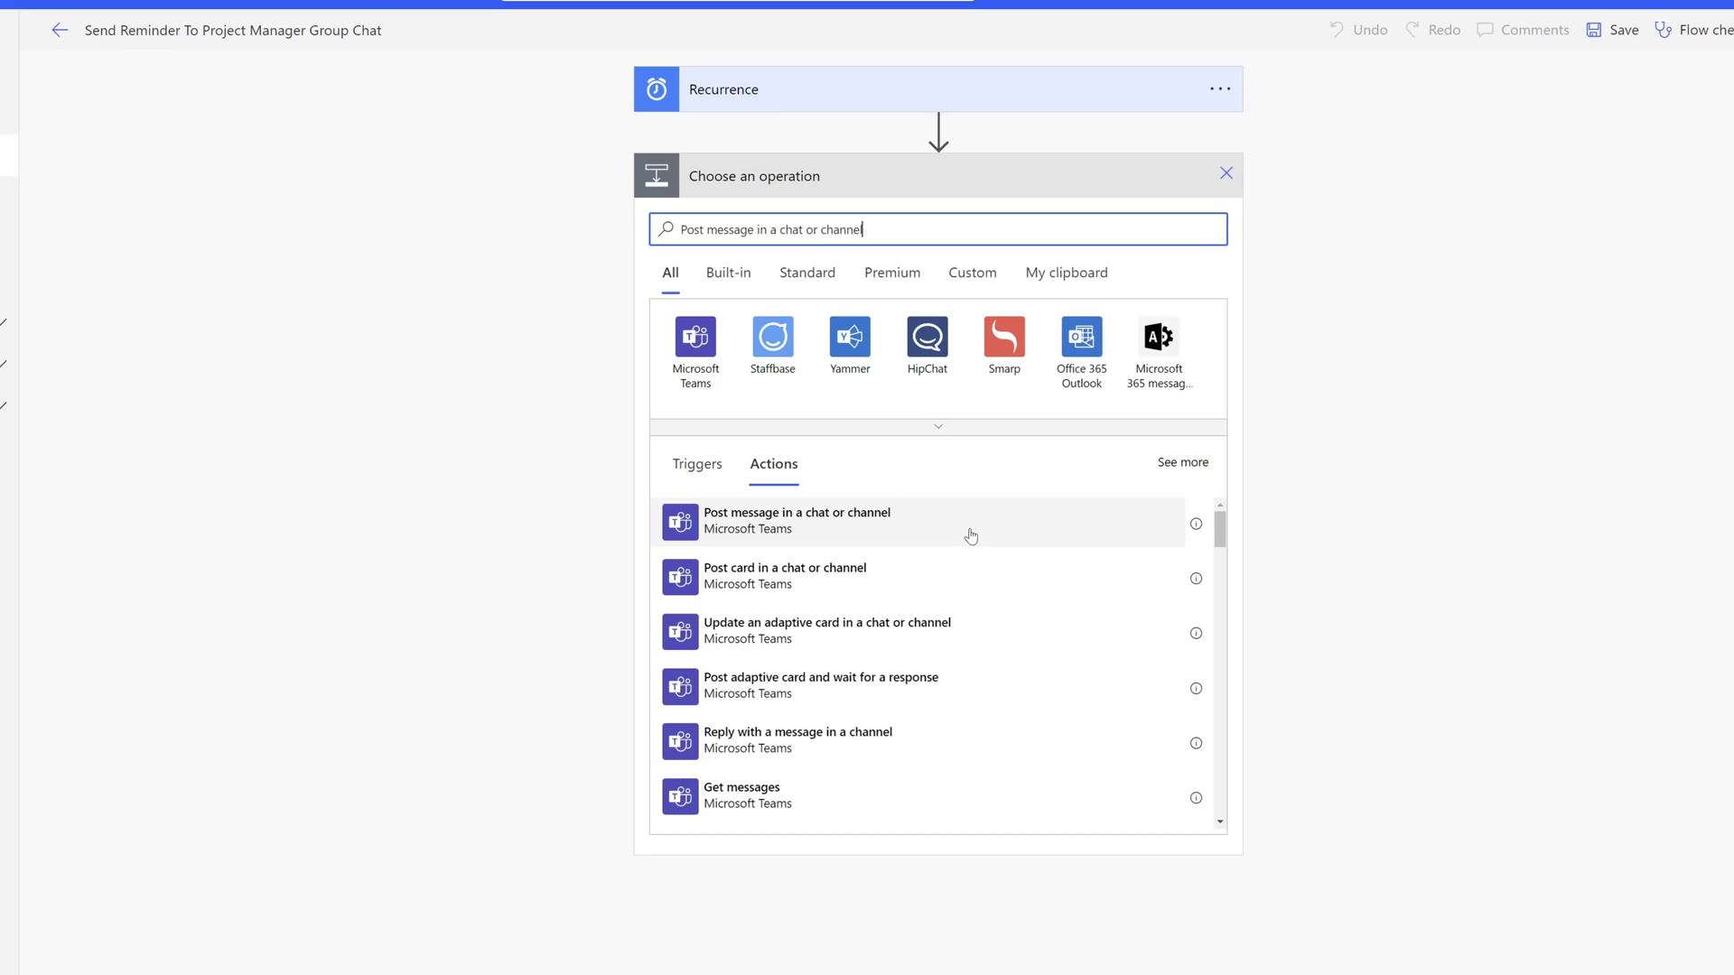
left_click(971, 537)
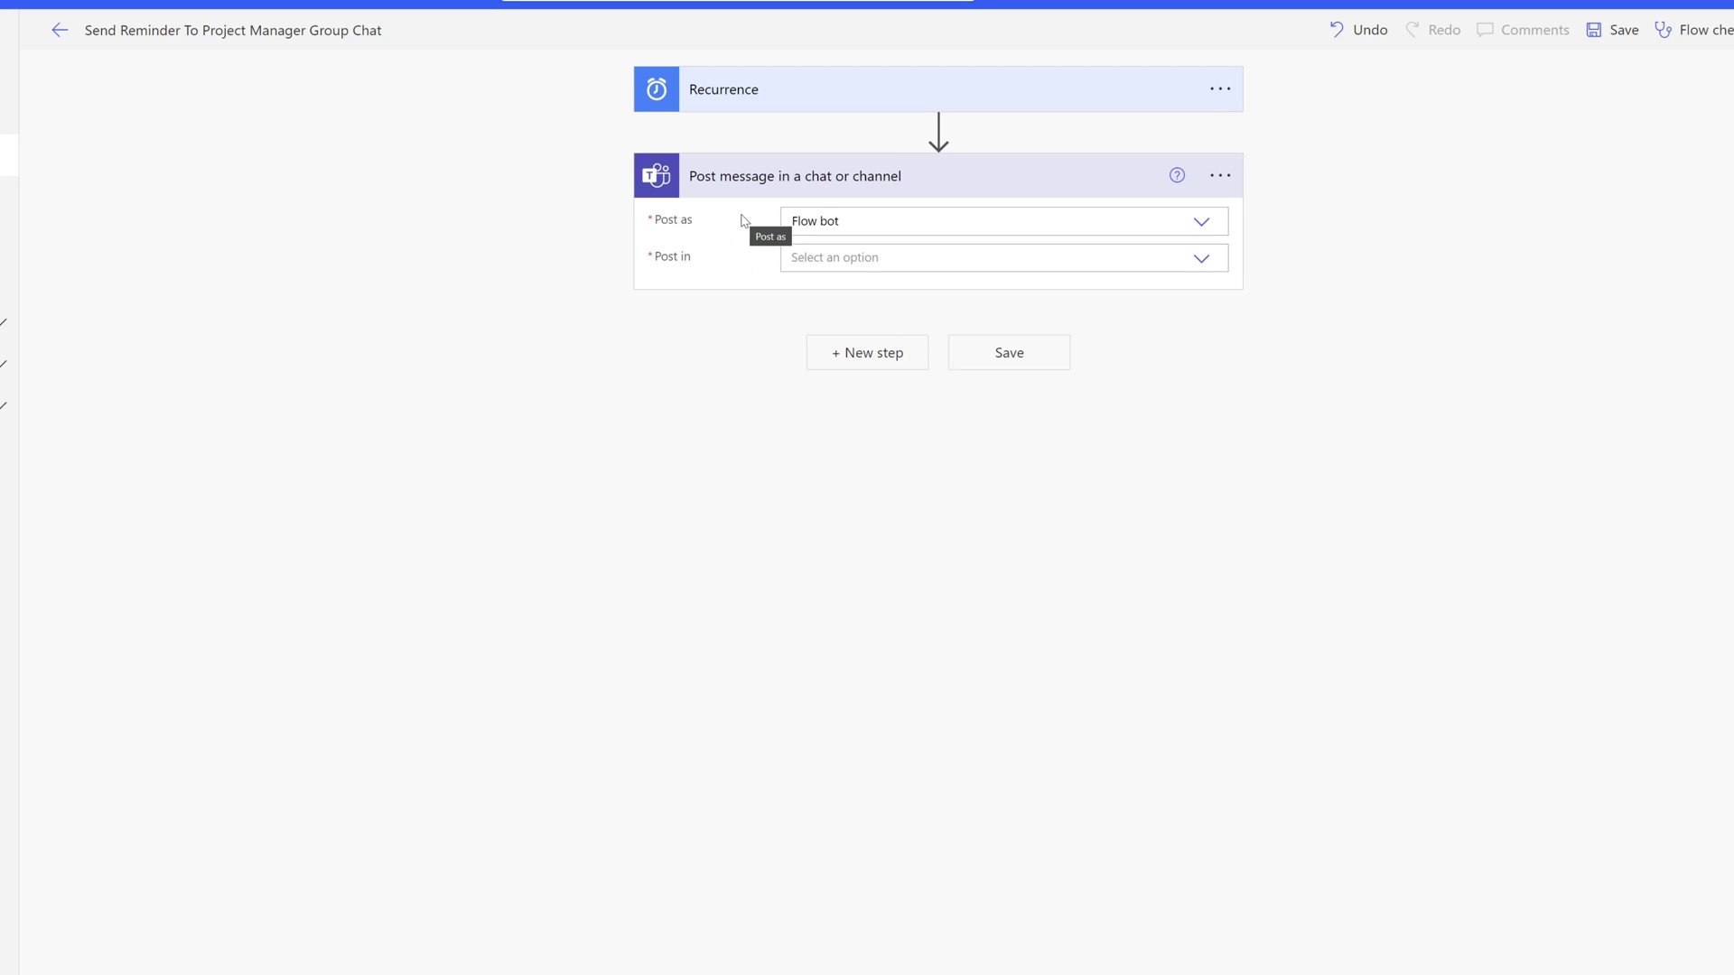
Set the Teams action to post as Flow bot in a Group chat.
left_click(1204, 223)
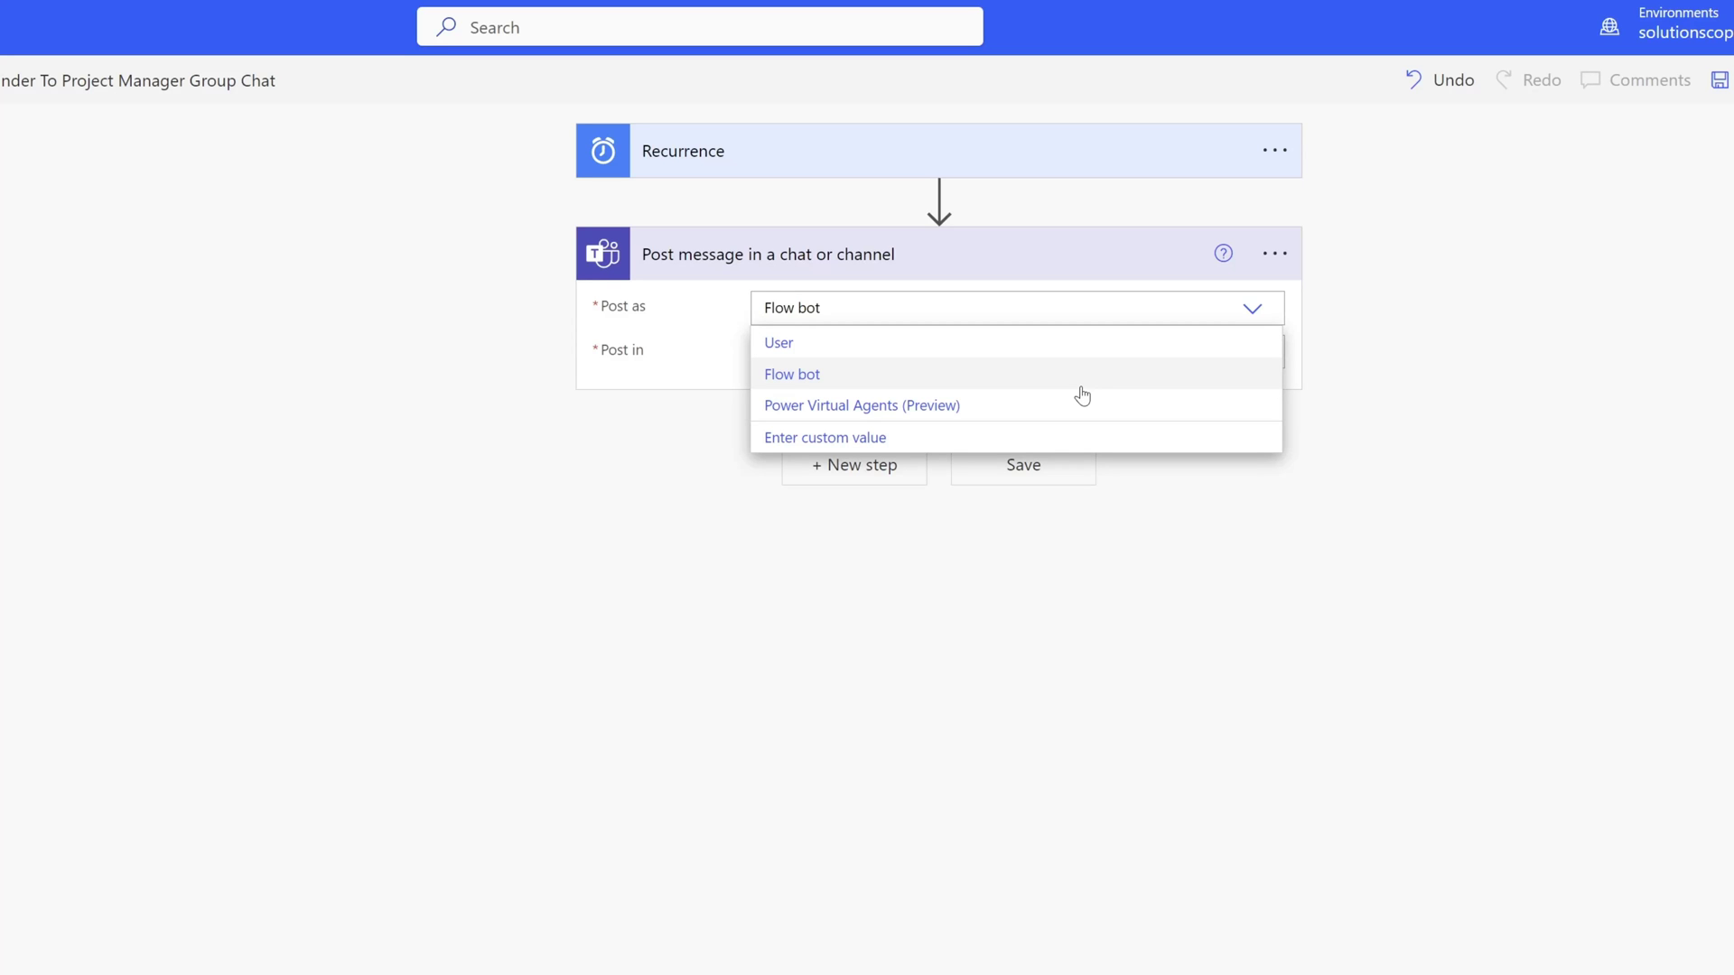
left_click(893, 382)
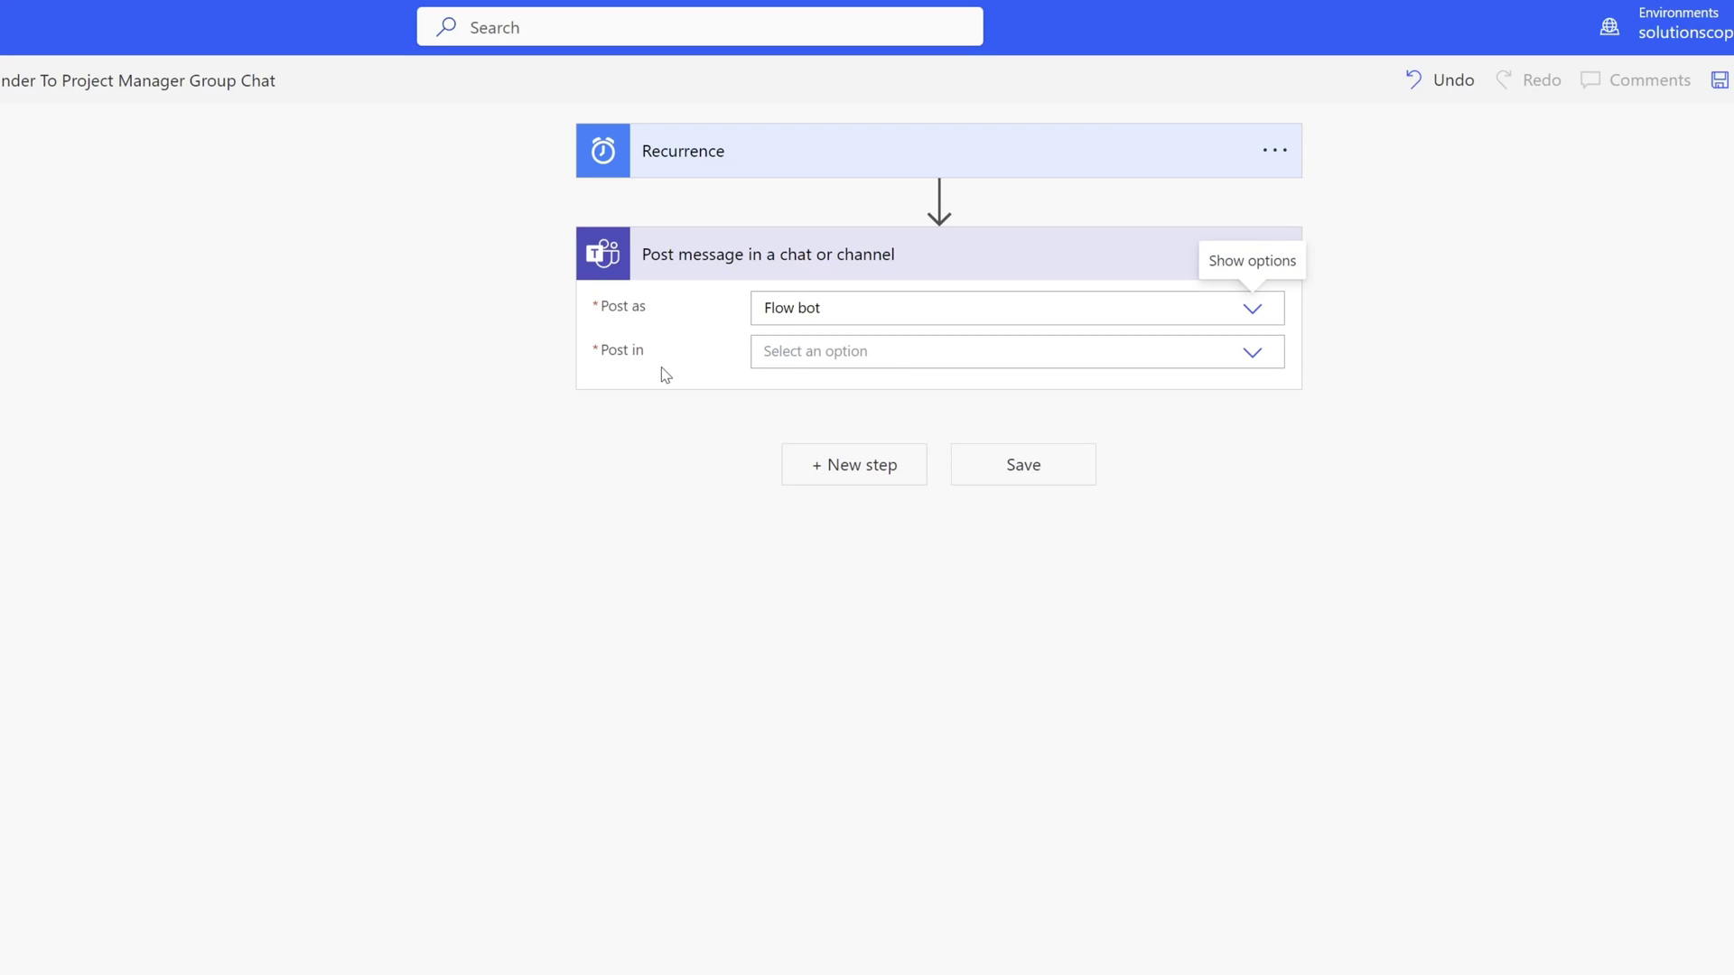
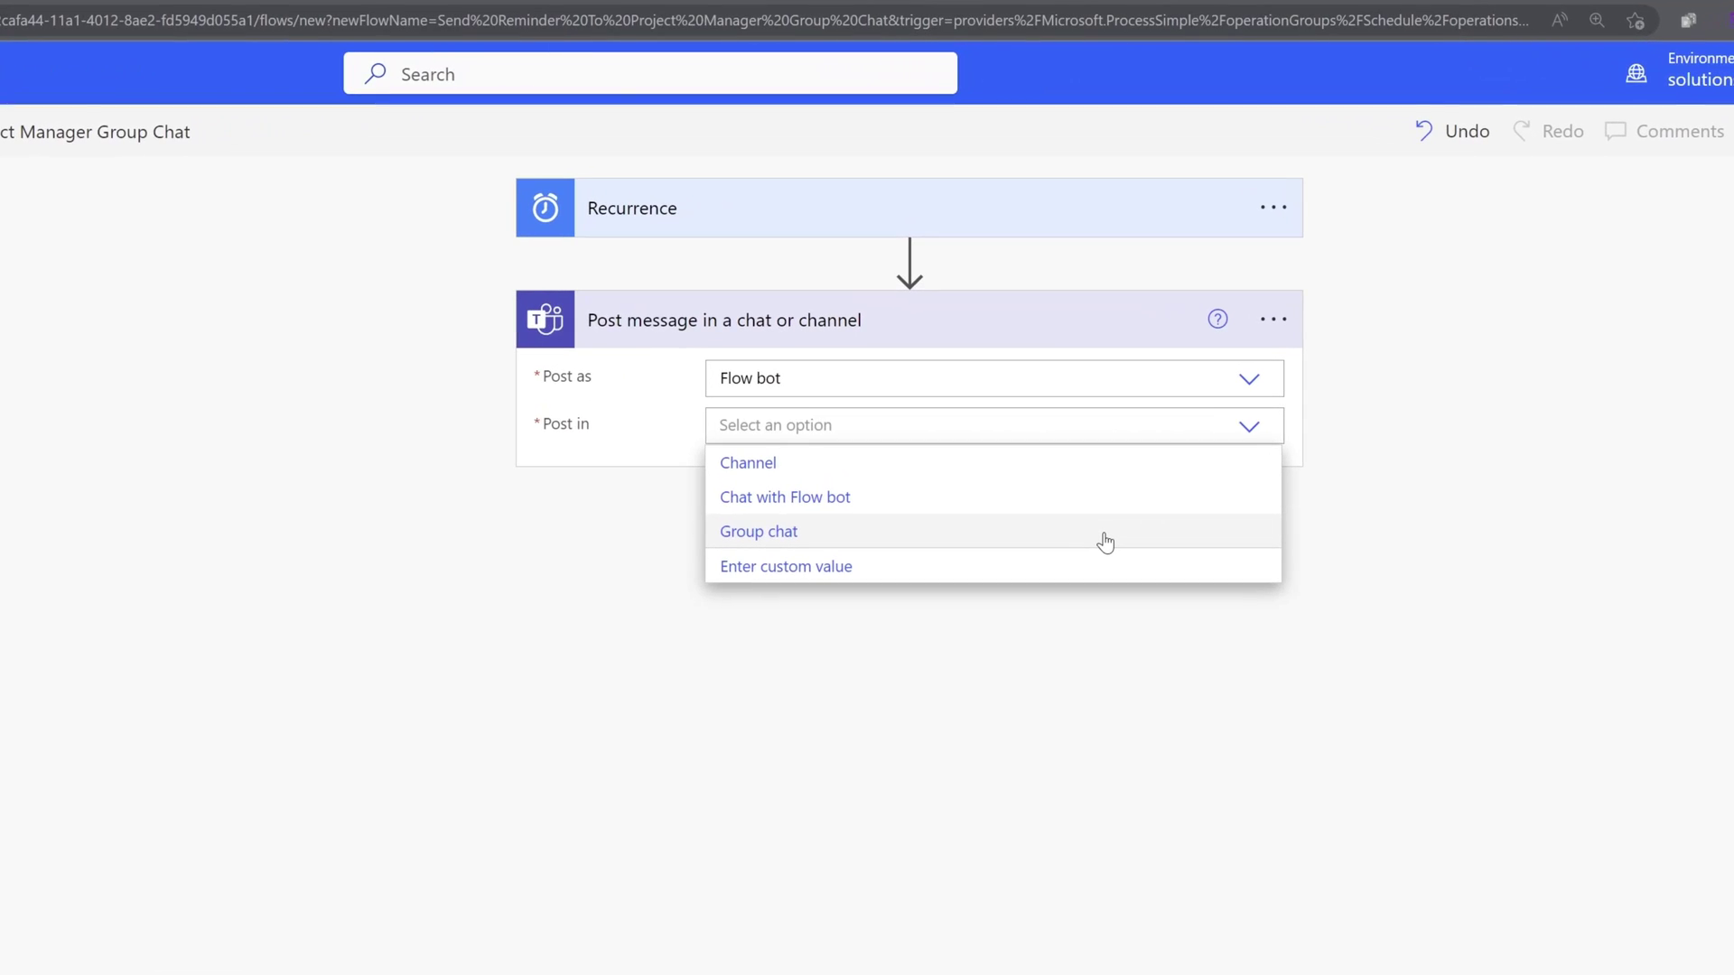
left_click(1105, 542)
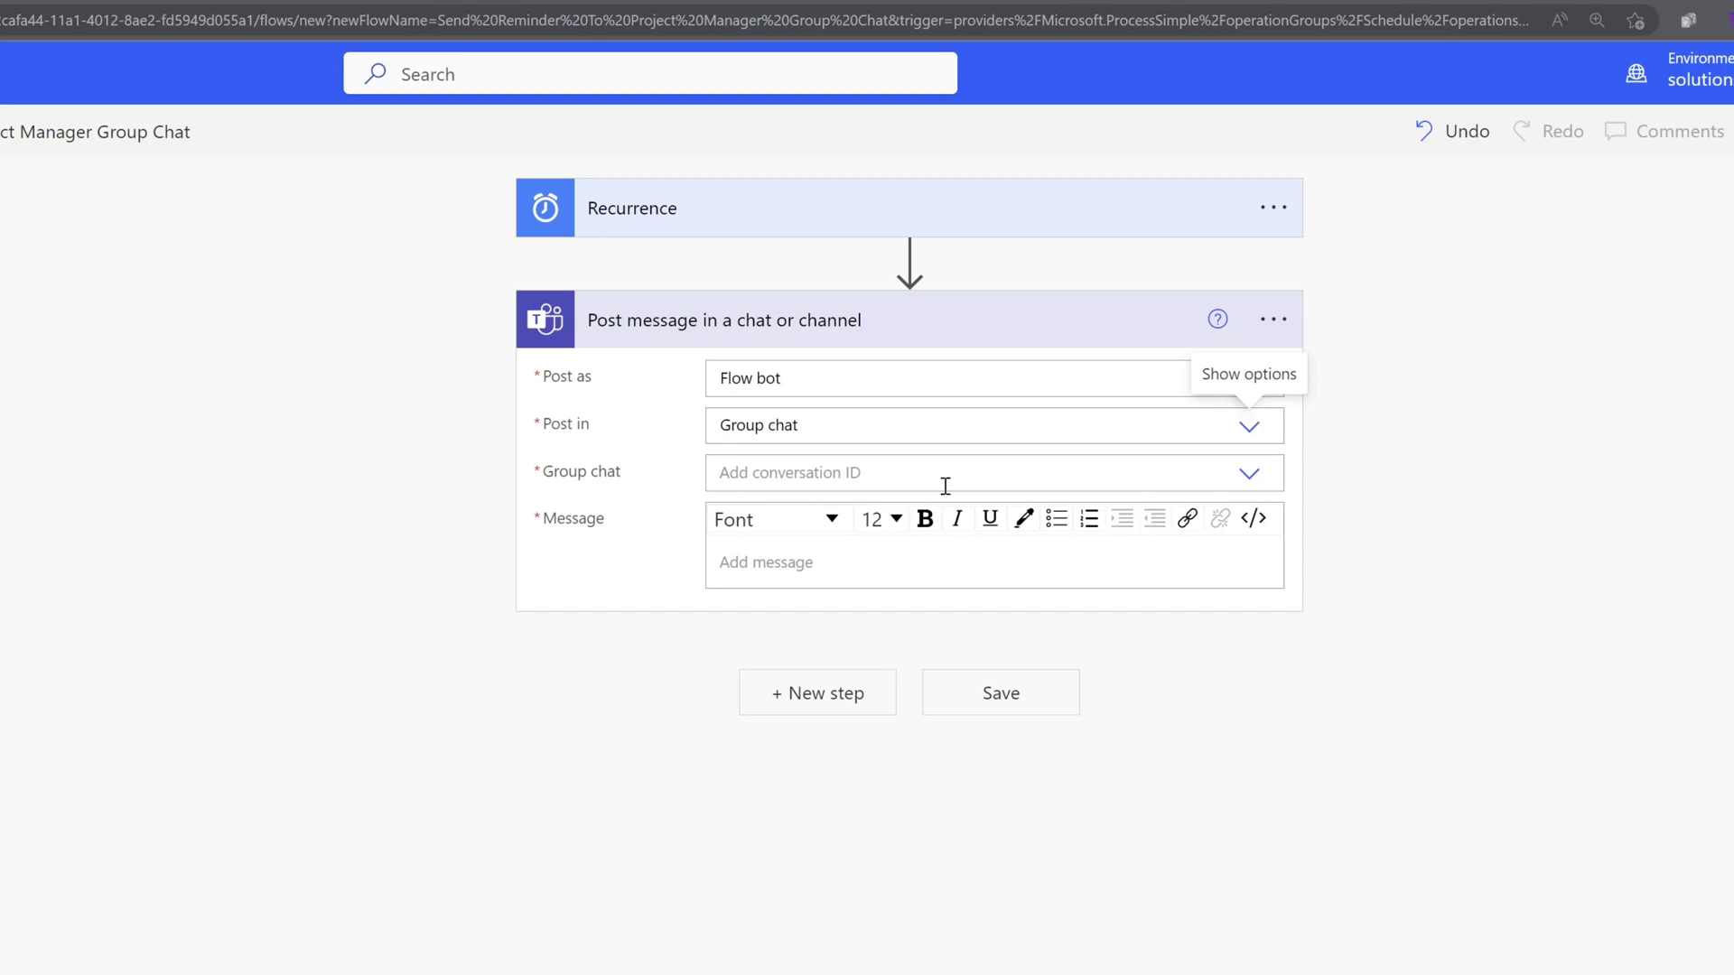
Find "Project" among the available group chats and choose Project Manager Group Chat as the destination.
left_click(1249, 477)
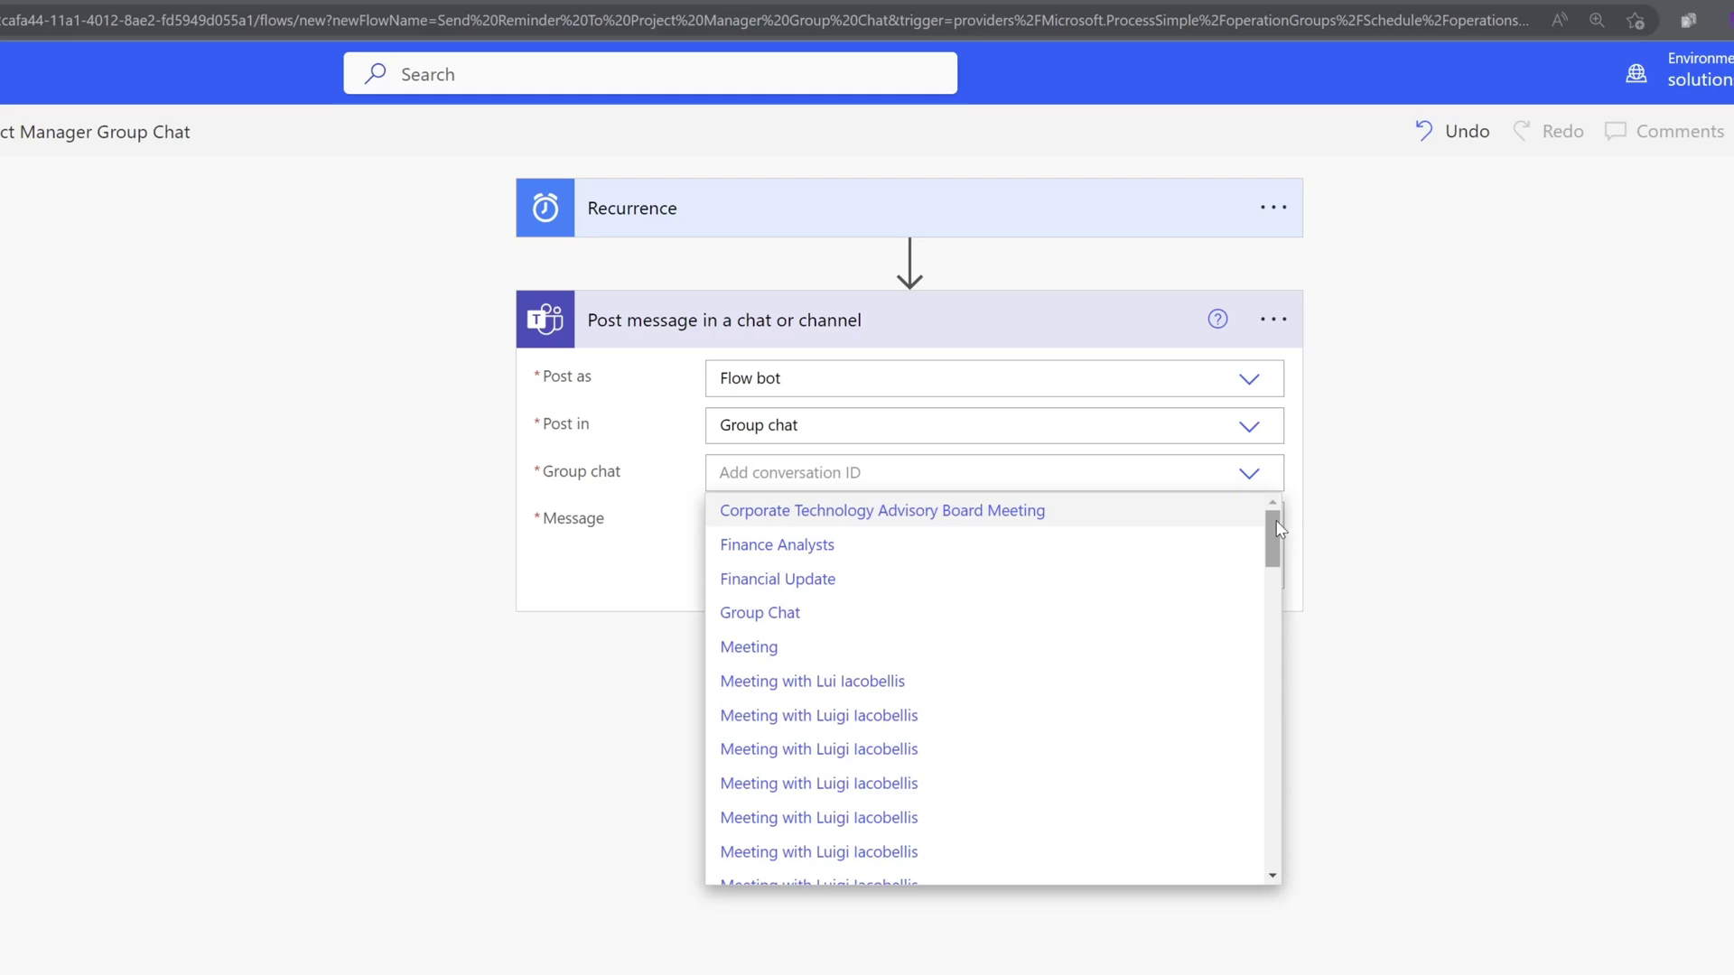
left_click_drag(1278, 528, 1271, 647)
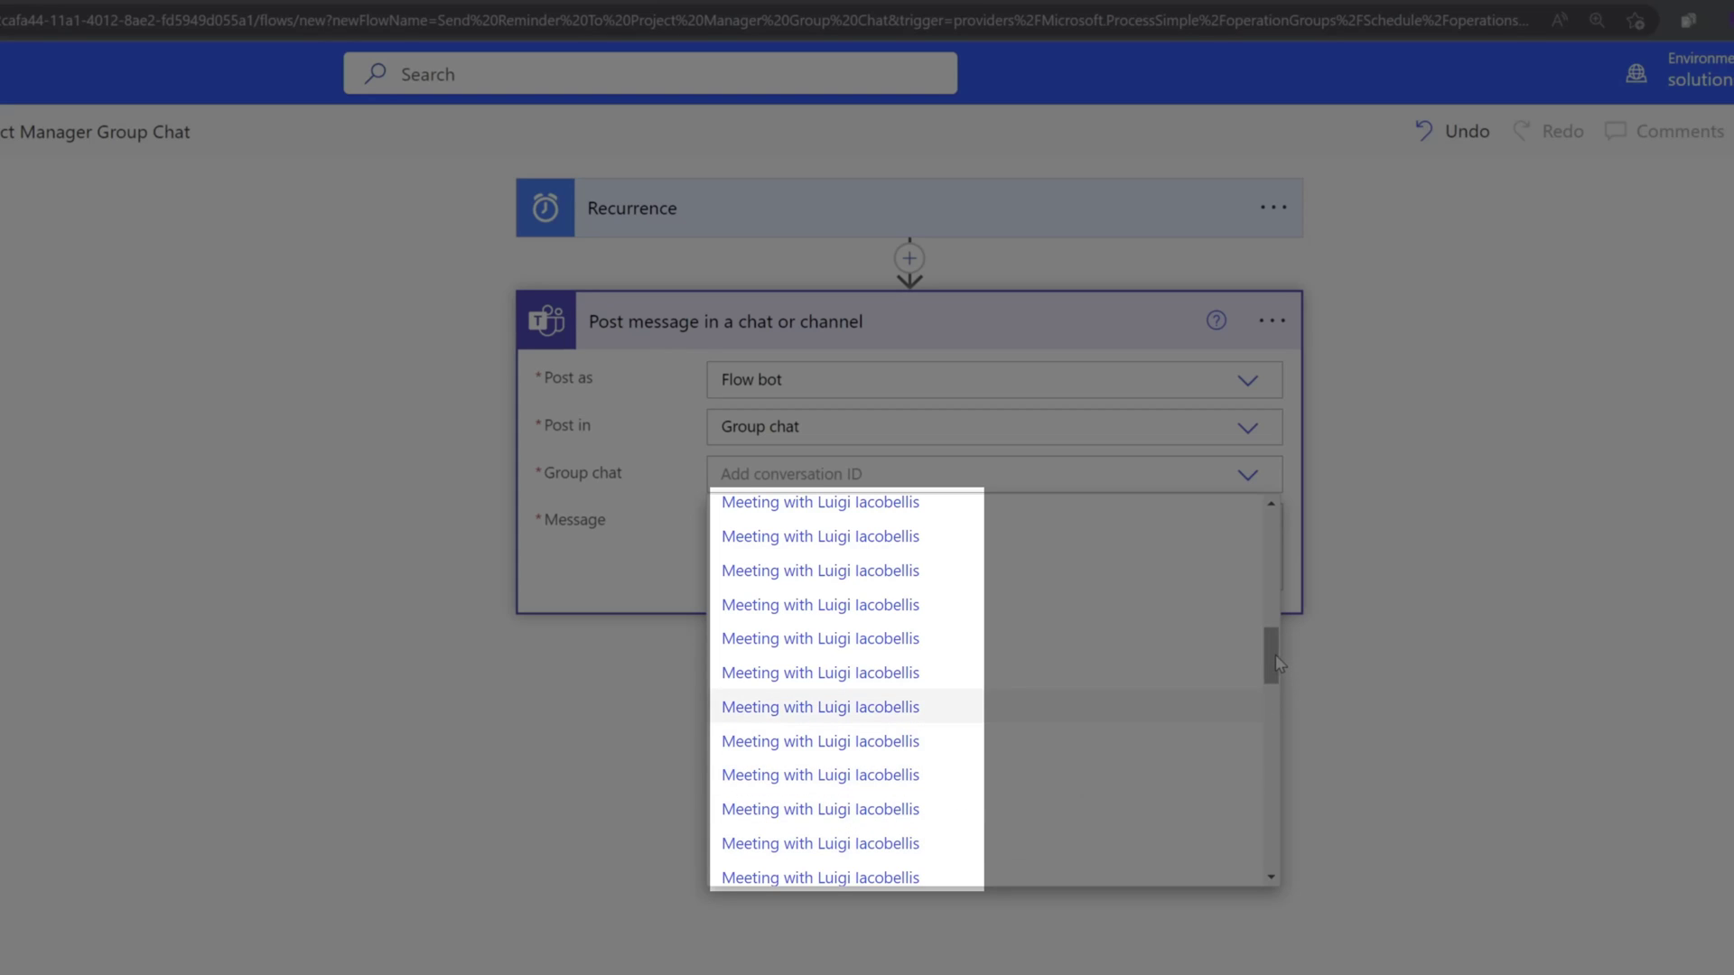
mouse_move(1280, 666)
left_mouse_down()
mouse_move(1279, 641)
mouse_move(1278, 817)
mouse_move(1289, 648)
mouse_move(1288, 670)
mouse_move(1273, 662)
left_mouse_up()
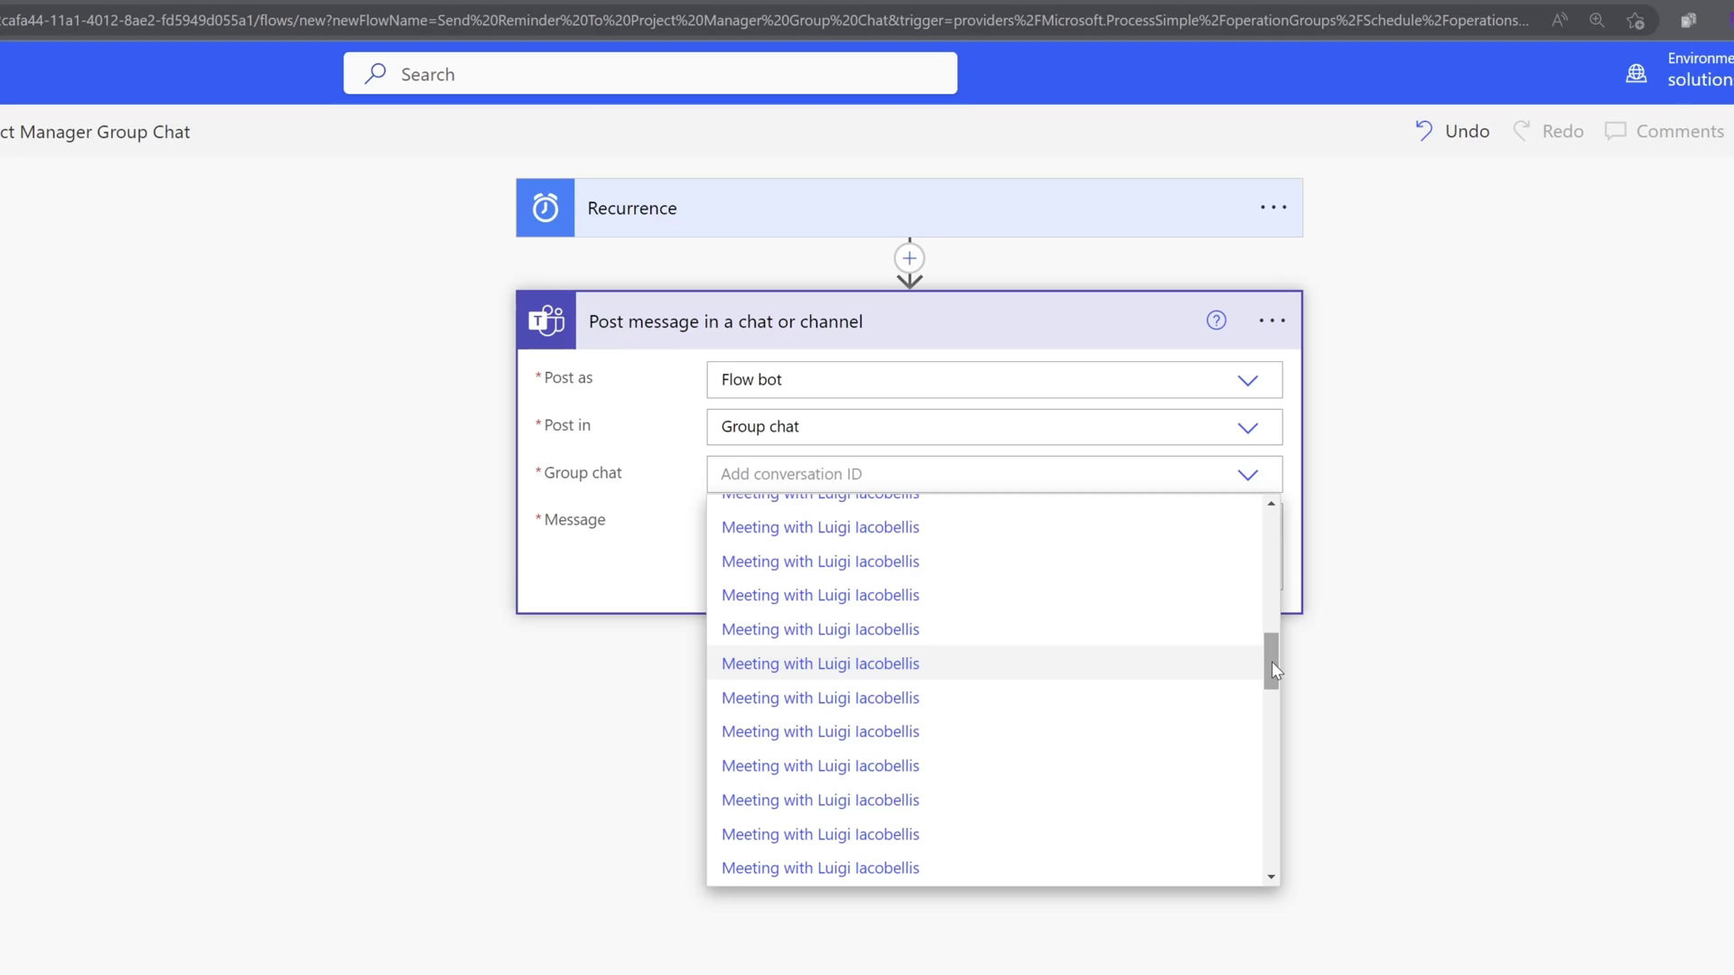
left_click_drag(1274, 662, 1273, 662)
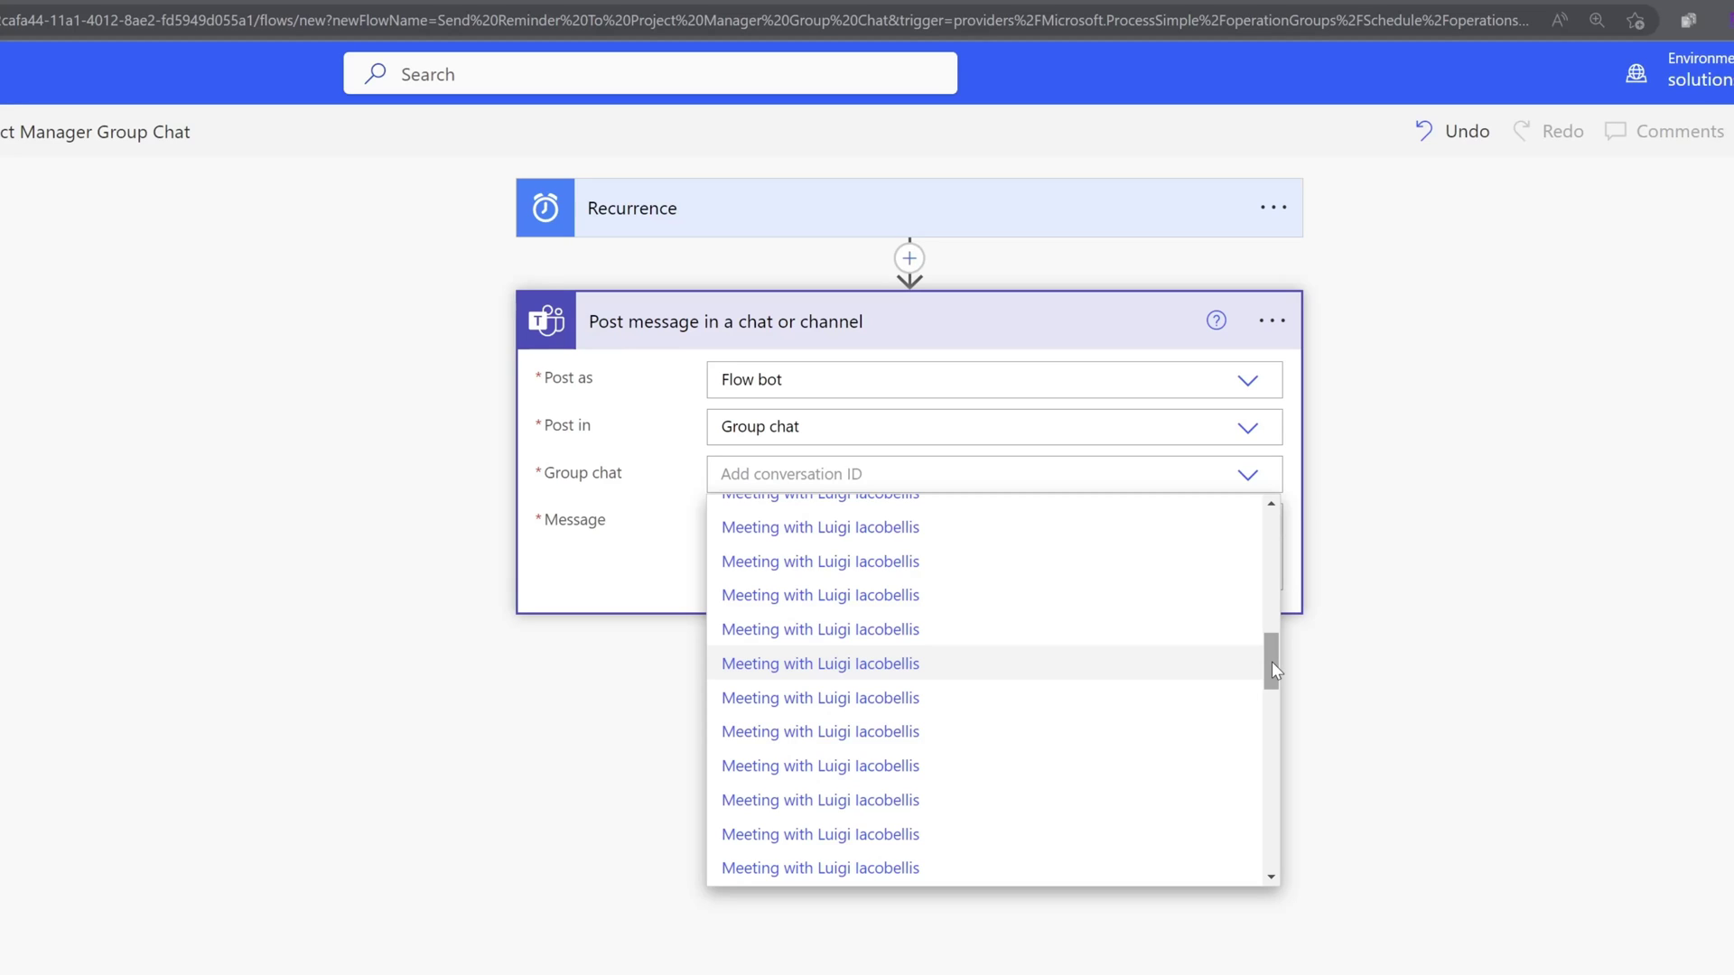
left_click(812, 468)
type("Project")
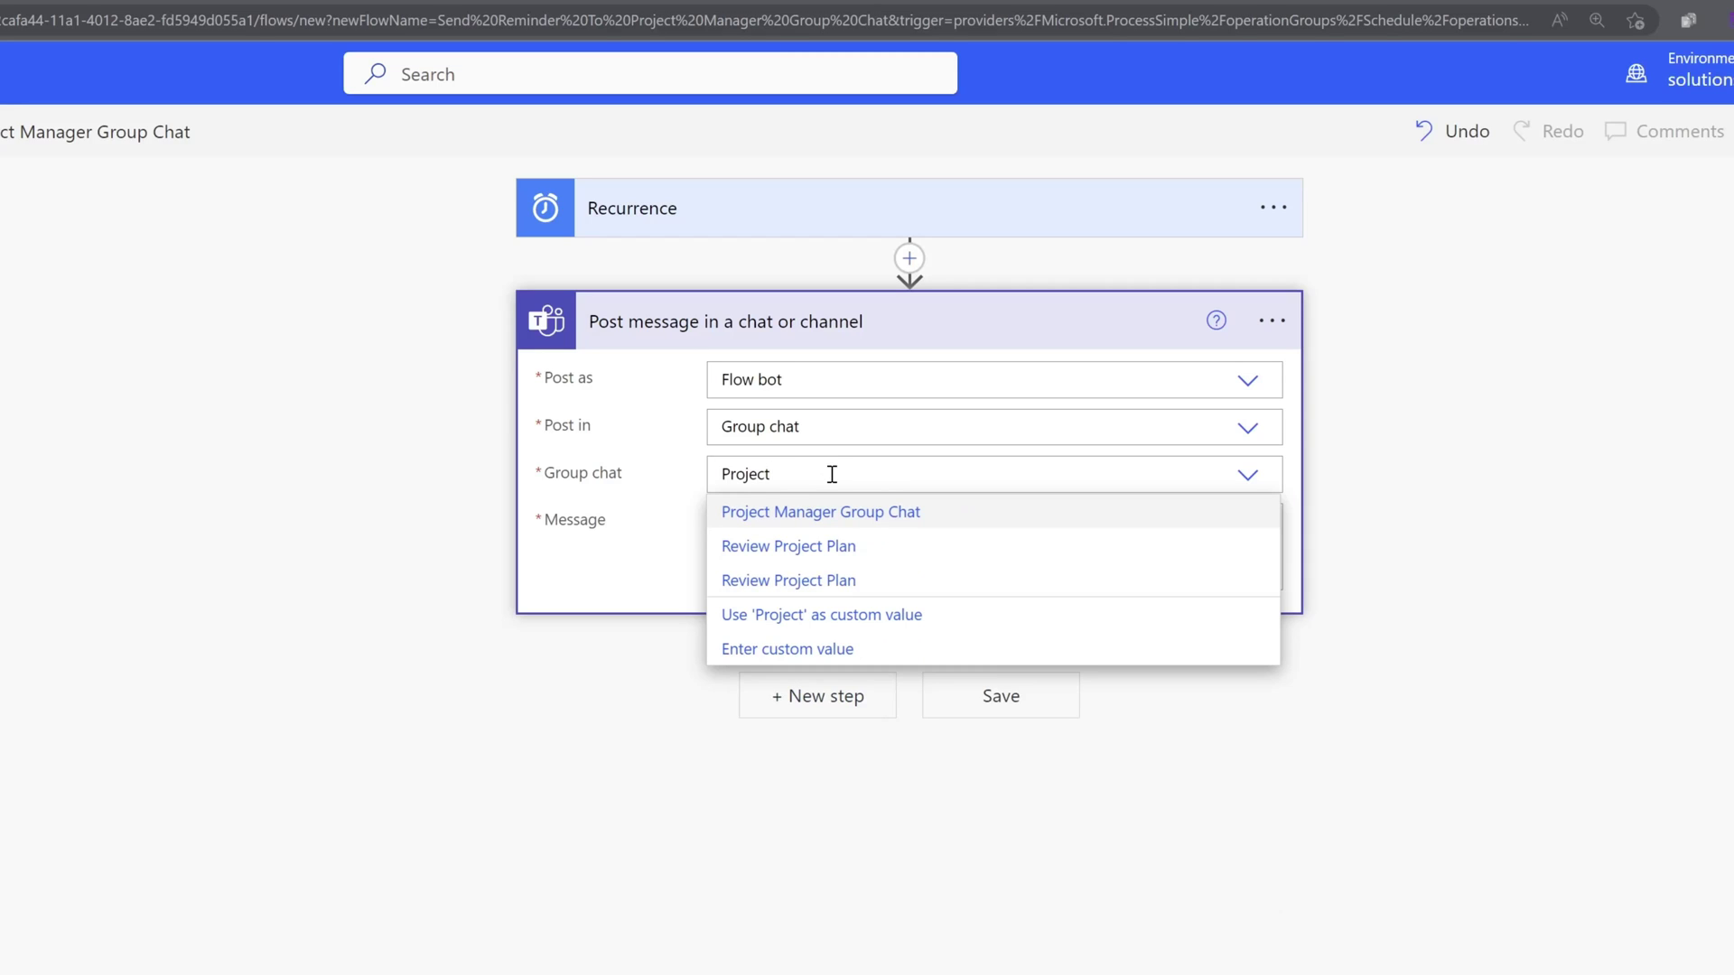
left_click(974, 515)
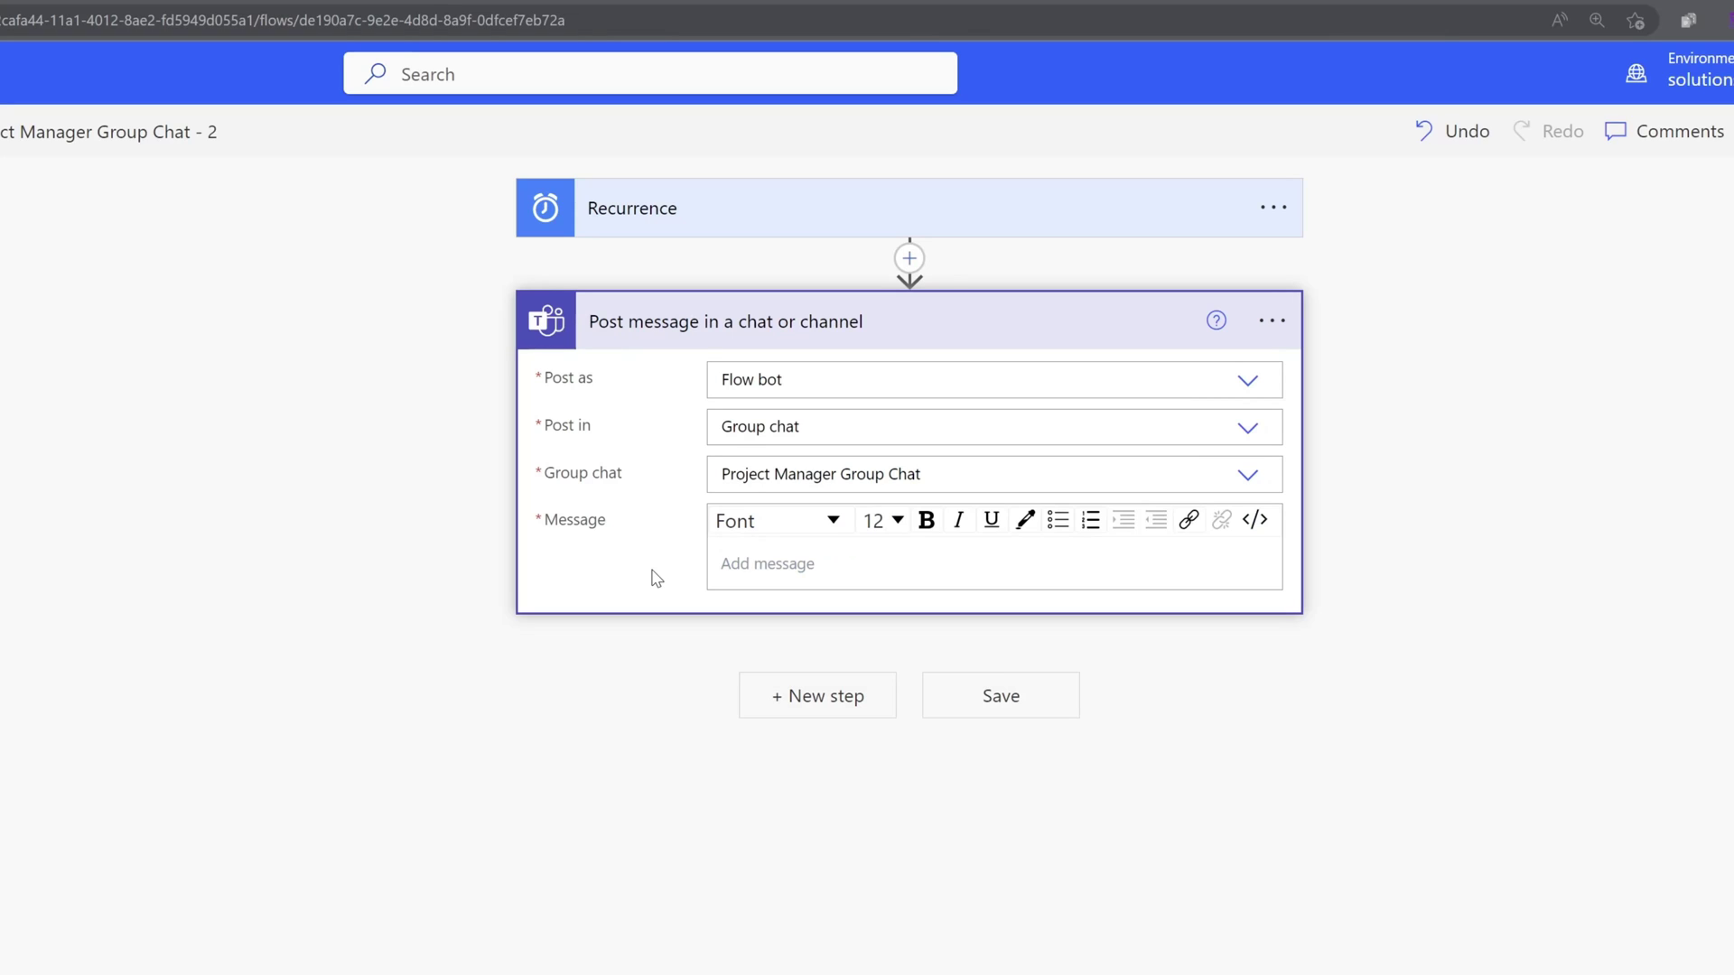
Enter the message "Hello Project Managers, please remember to create your project status updates by end of day. Please submit your status updates in this folder.".
left_click(764, 565)
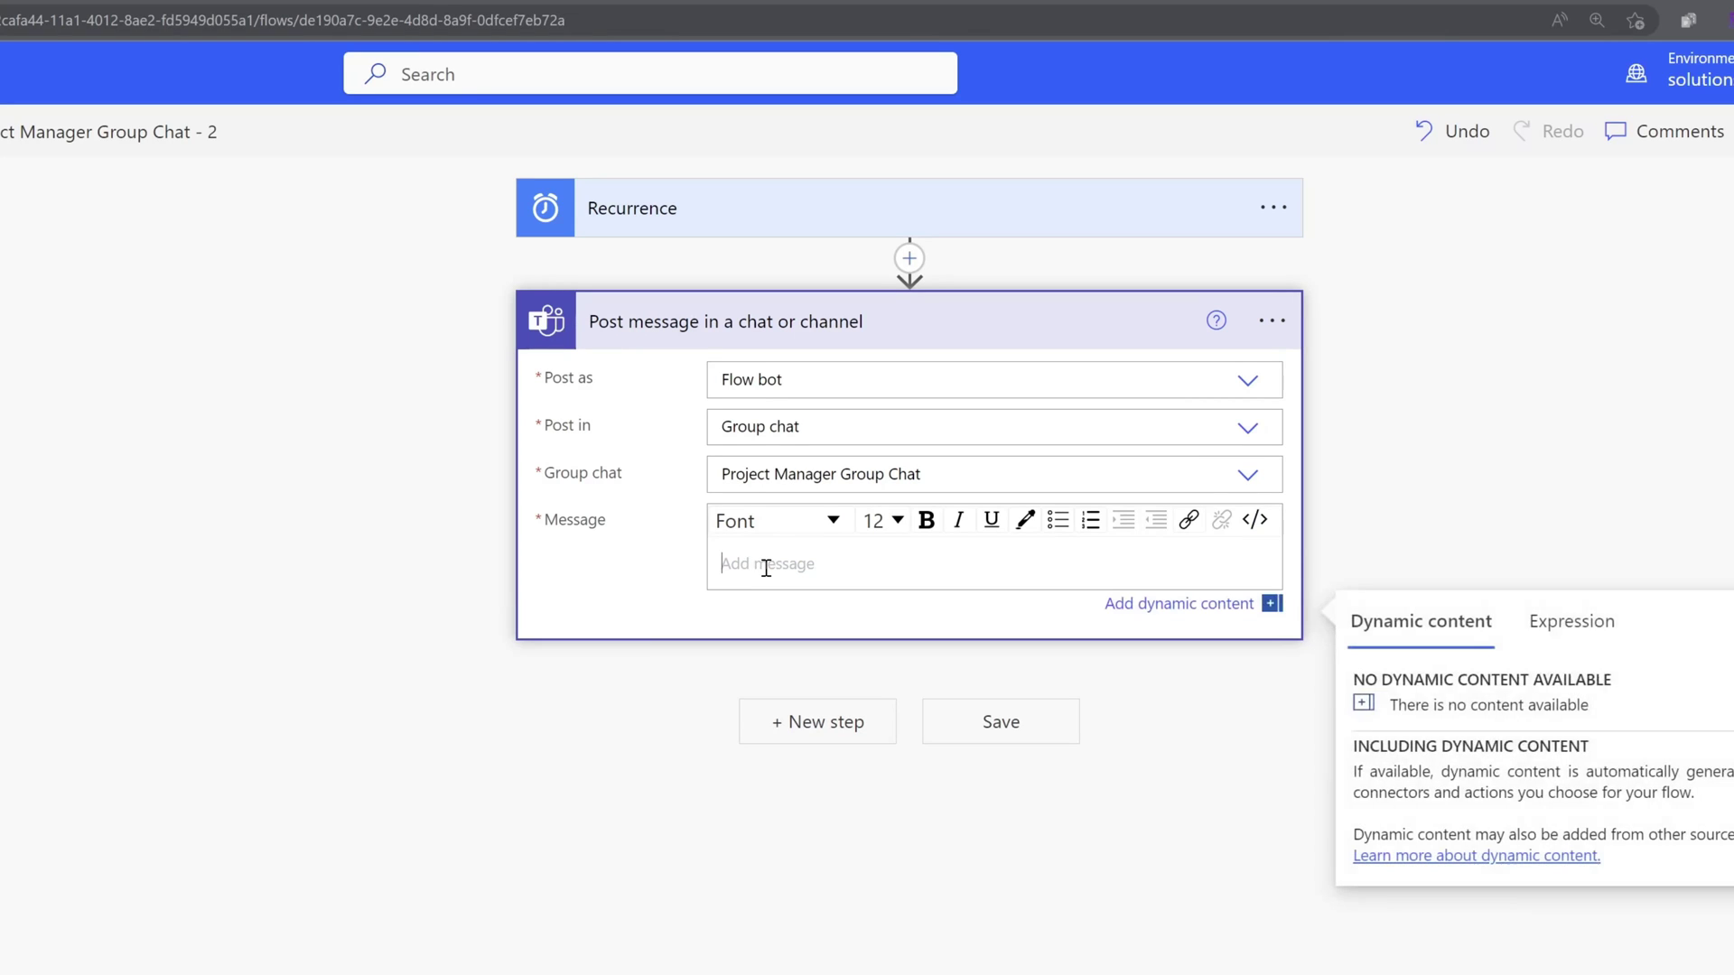
type("Hello Project Managers, please remember to create your project status updates by end of day. Please submit your status updates in this folder .")
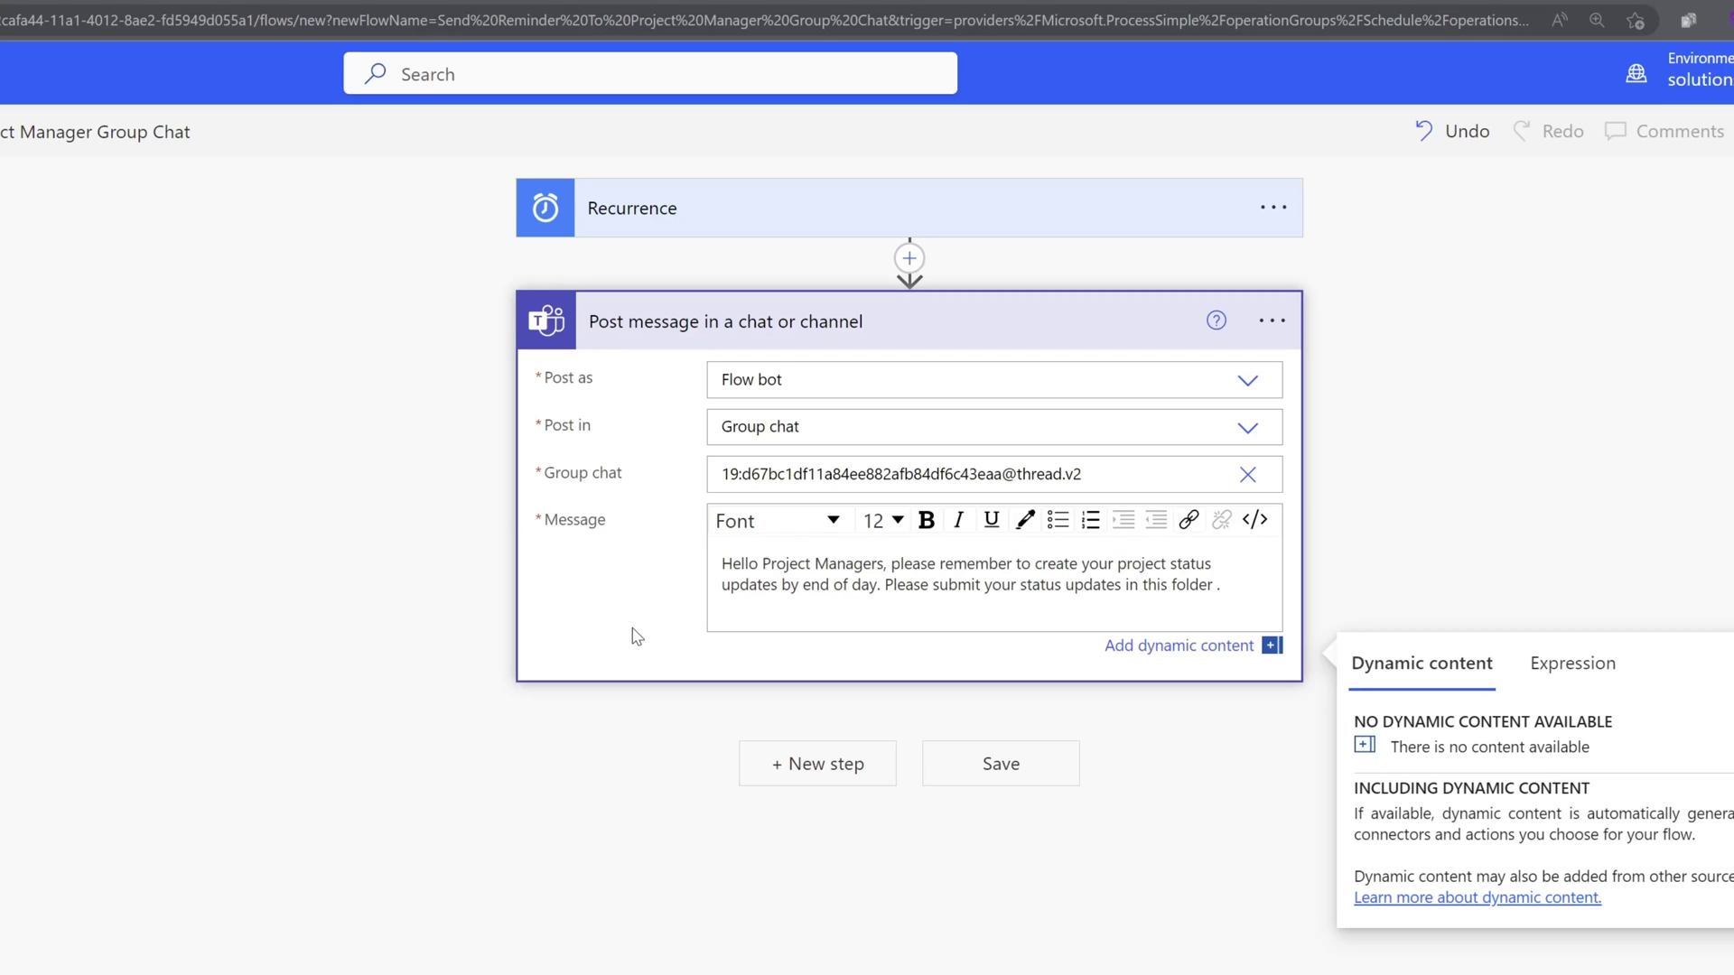
key("Return")
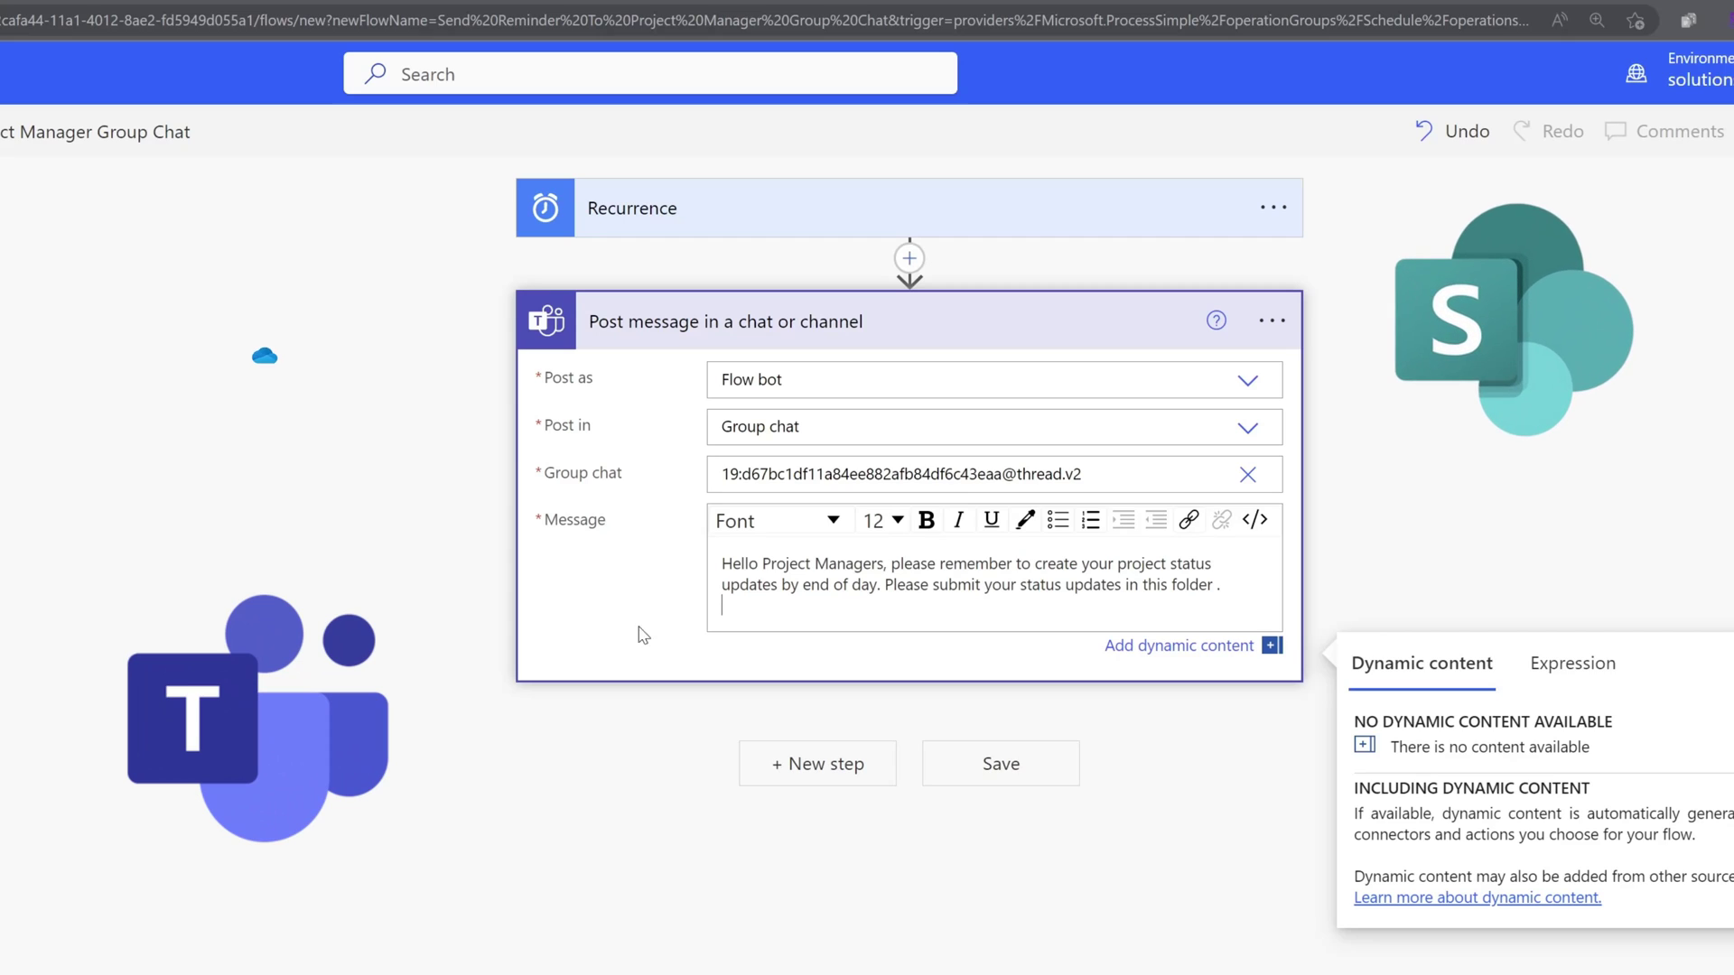
Turn the word "folder" in the message into a hyperlink to the copied SharePoint folder address, opening in a new window.
left_click_drag(1172, 586, 1209, 601)
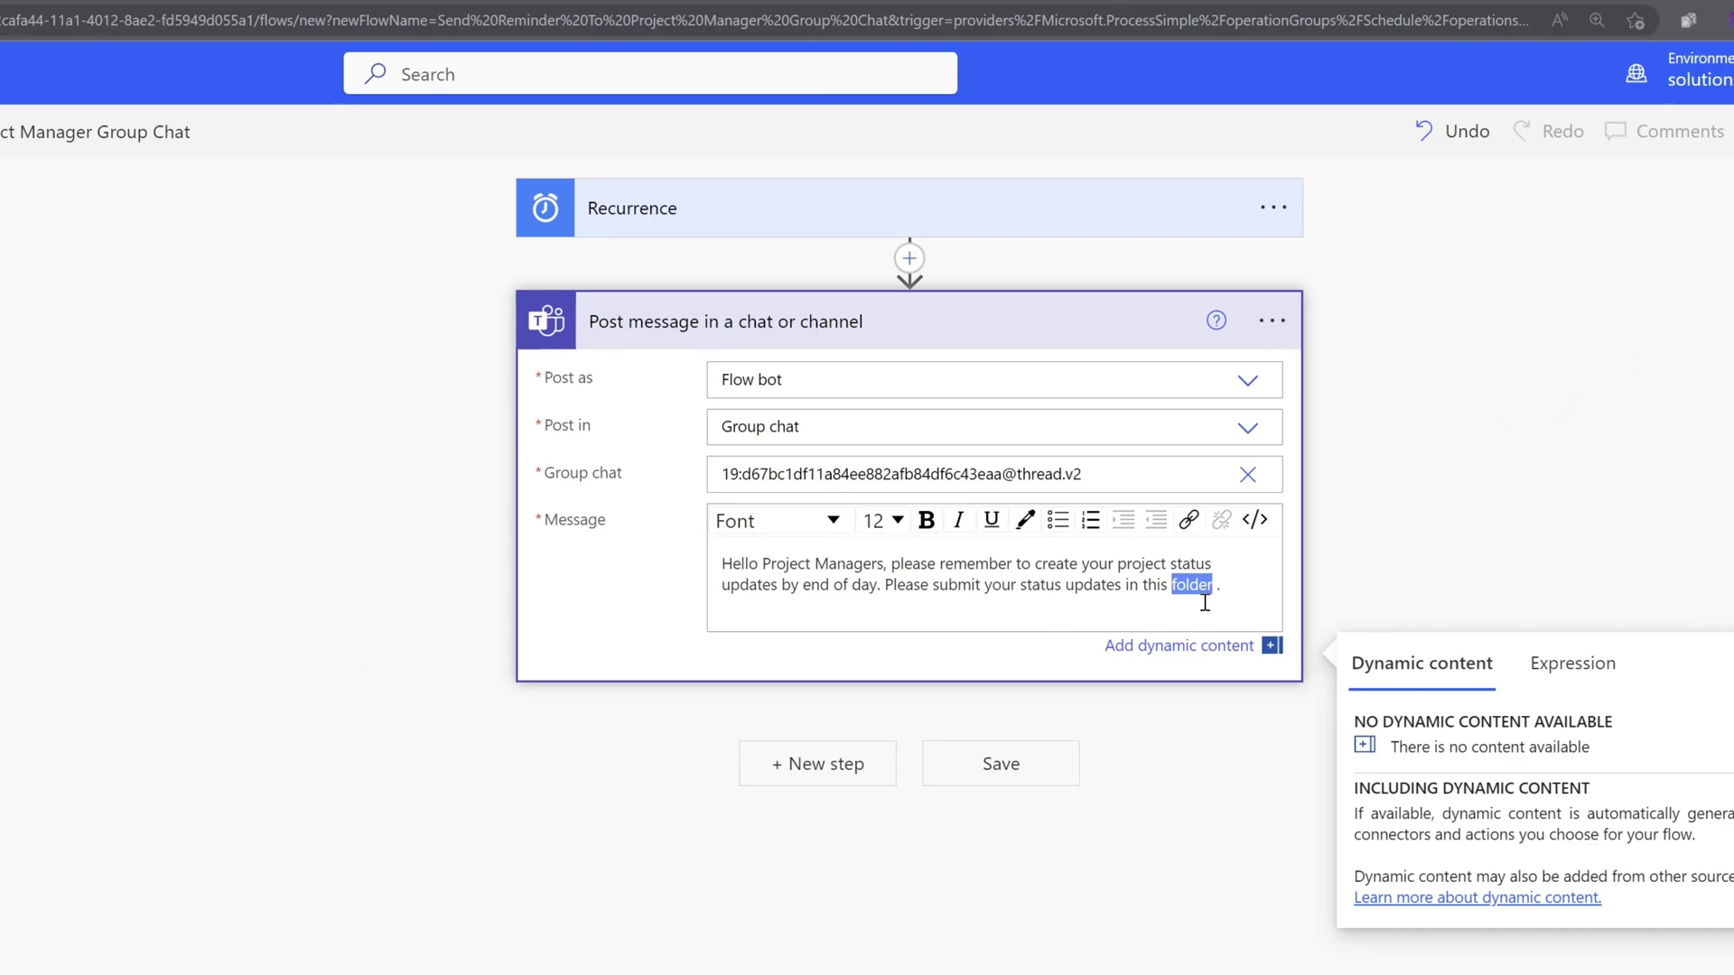
left_click(1190, 524)
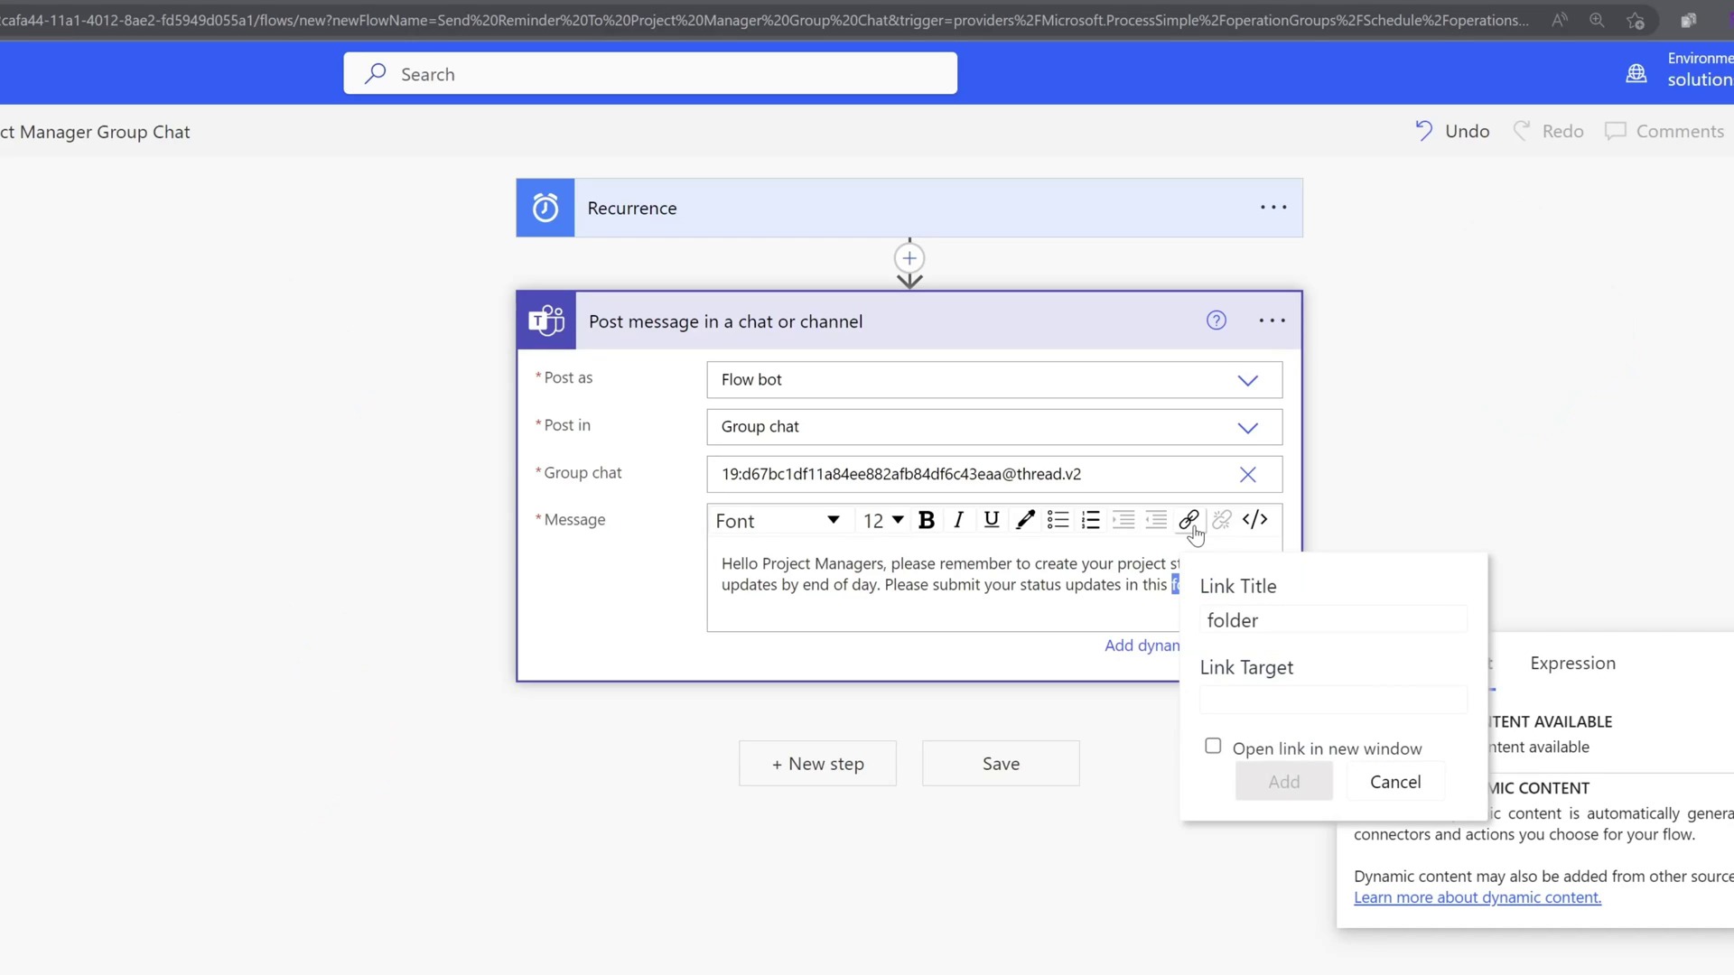
left_click(1265, 713)
key("ctrl+v")
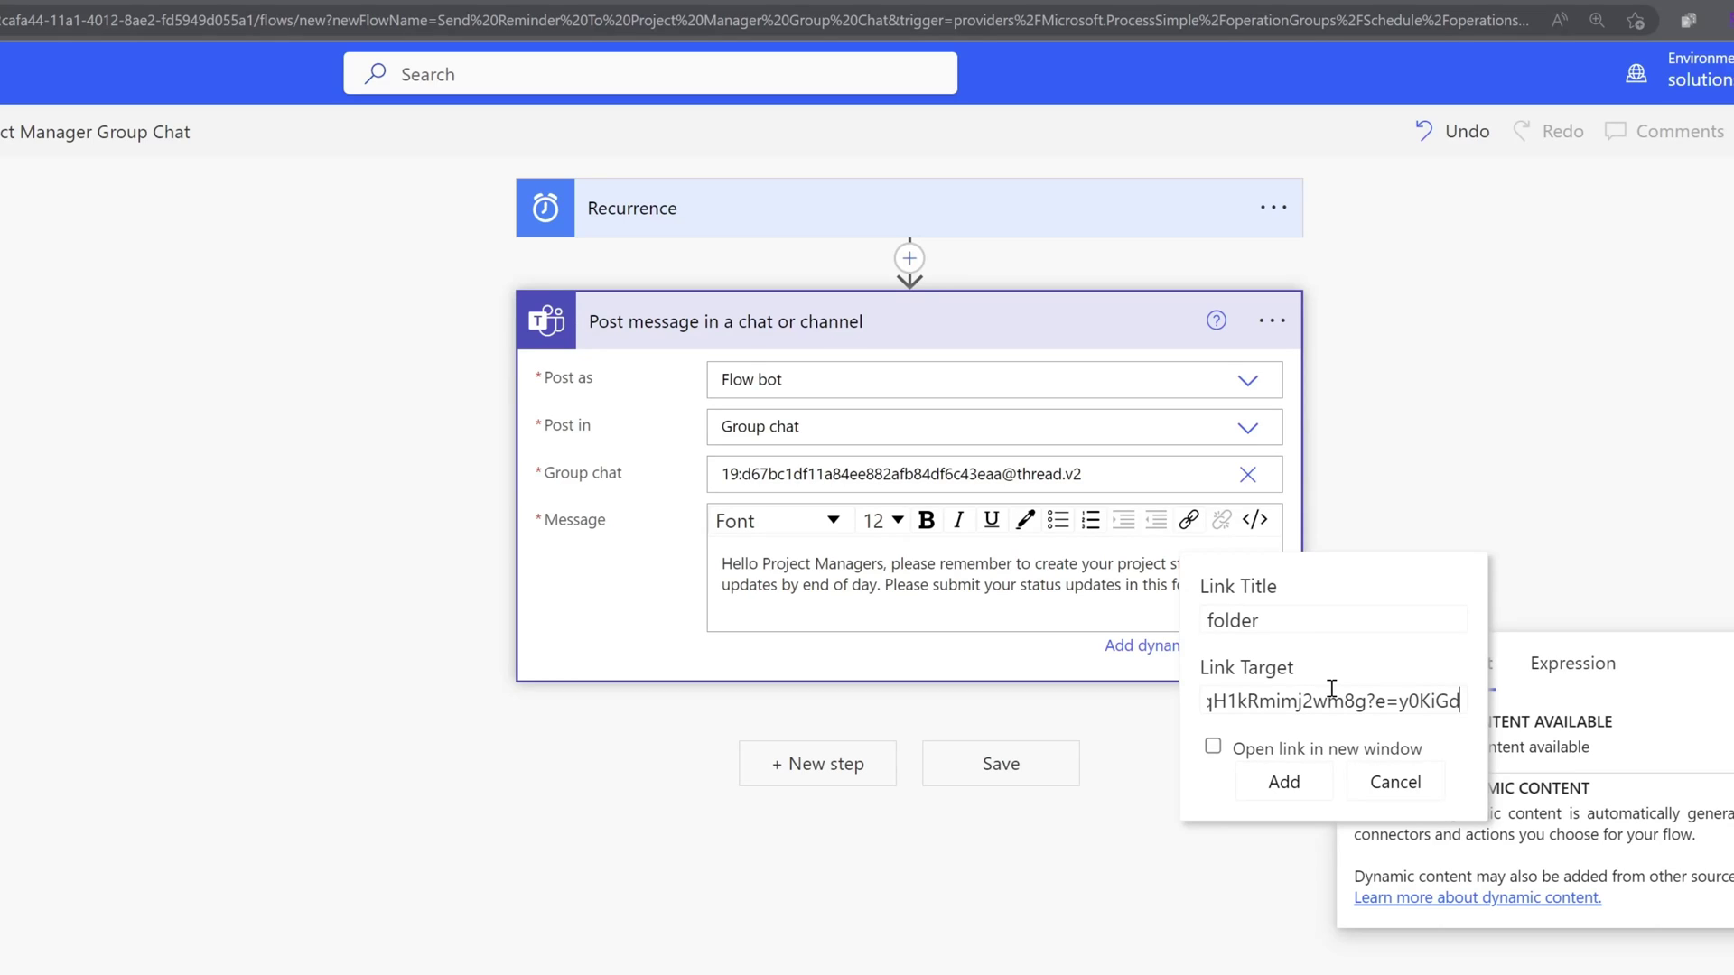
left_click(1213, 750)
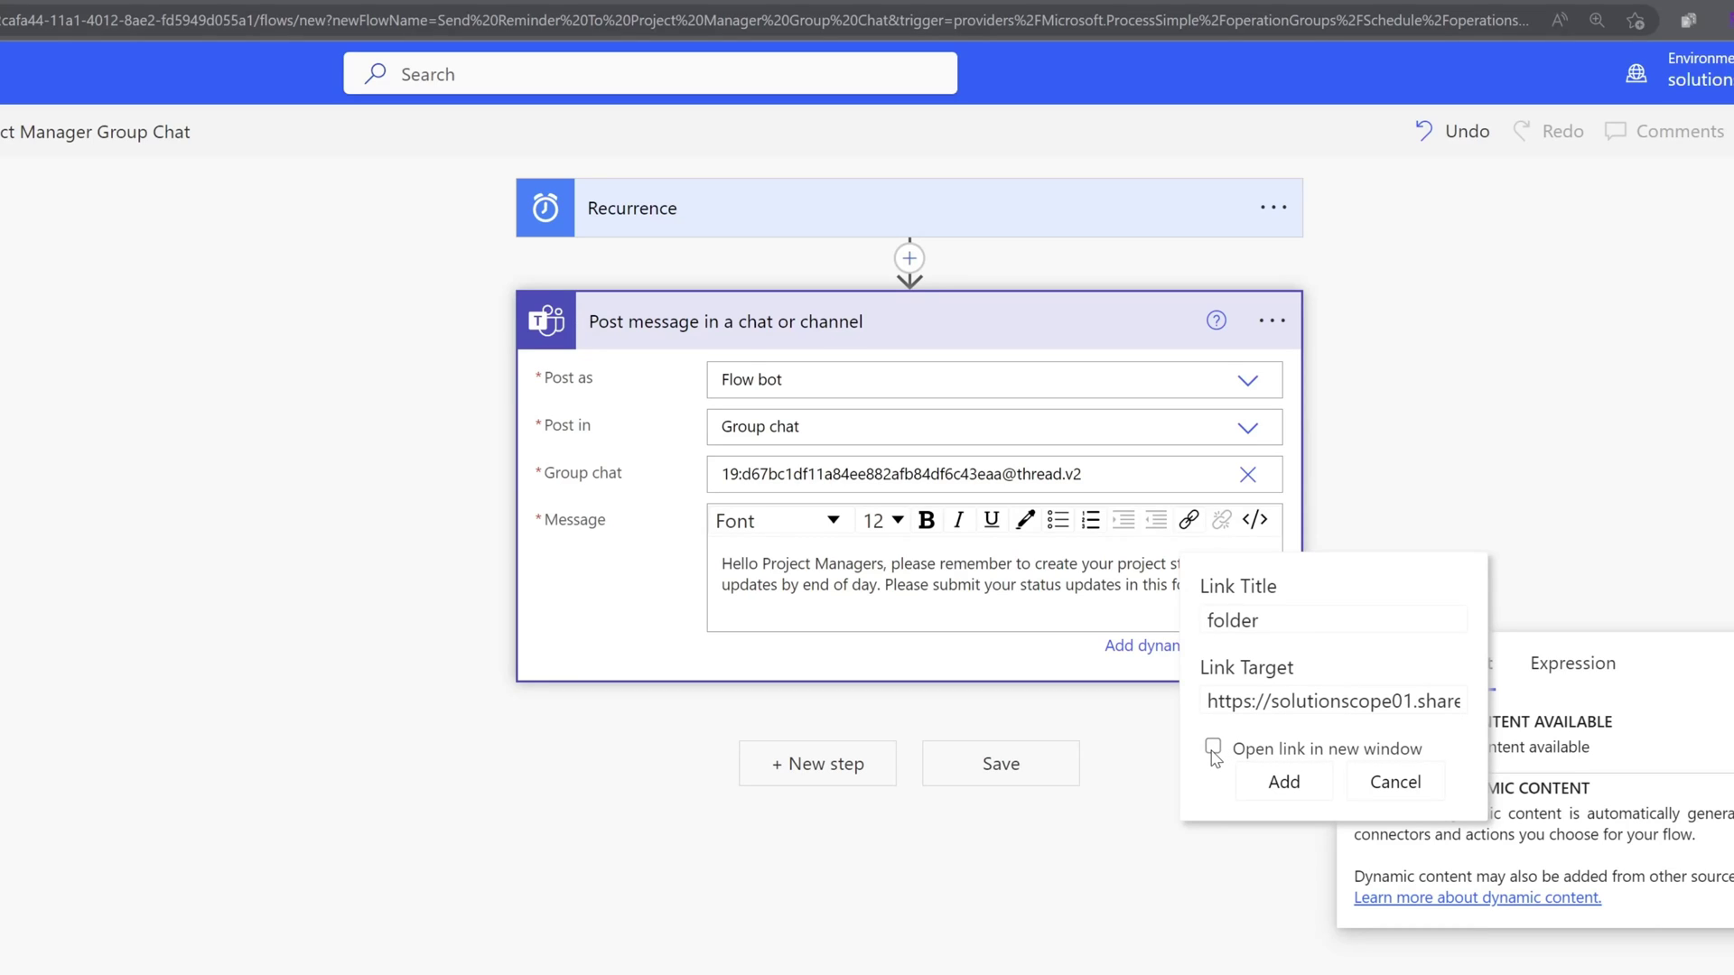
left_click(1284, 782)
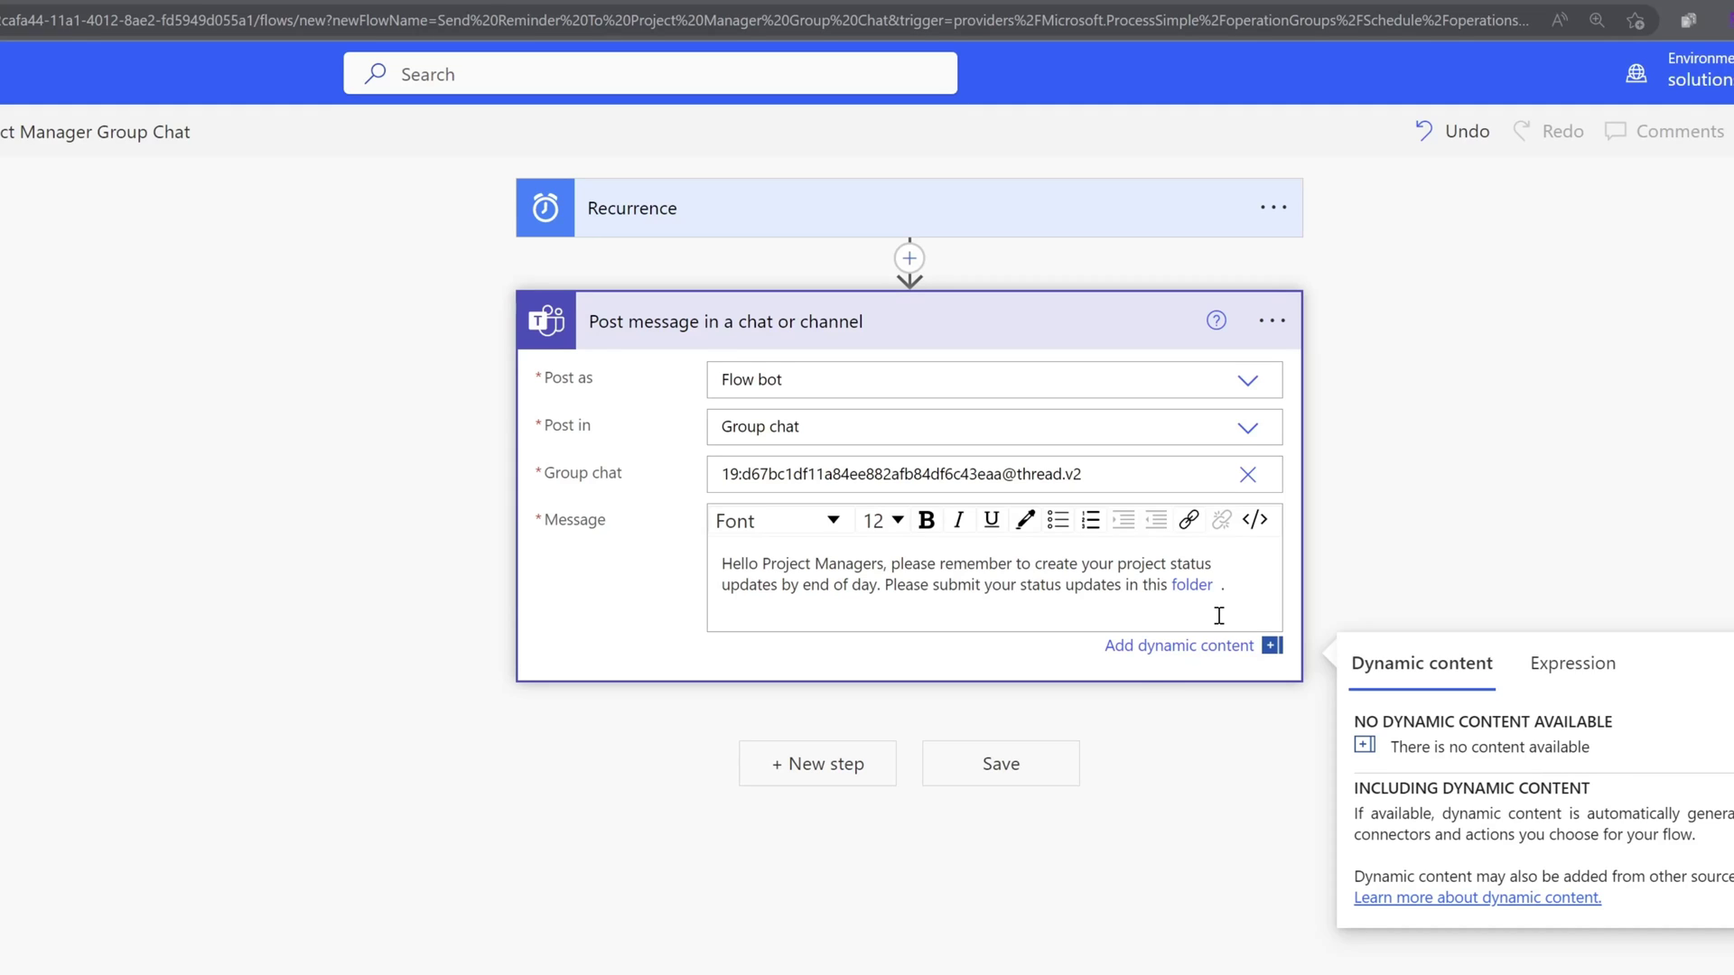
Save the flow and set up a test run of it.
left_click(1018, 770)
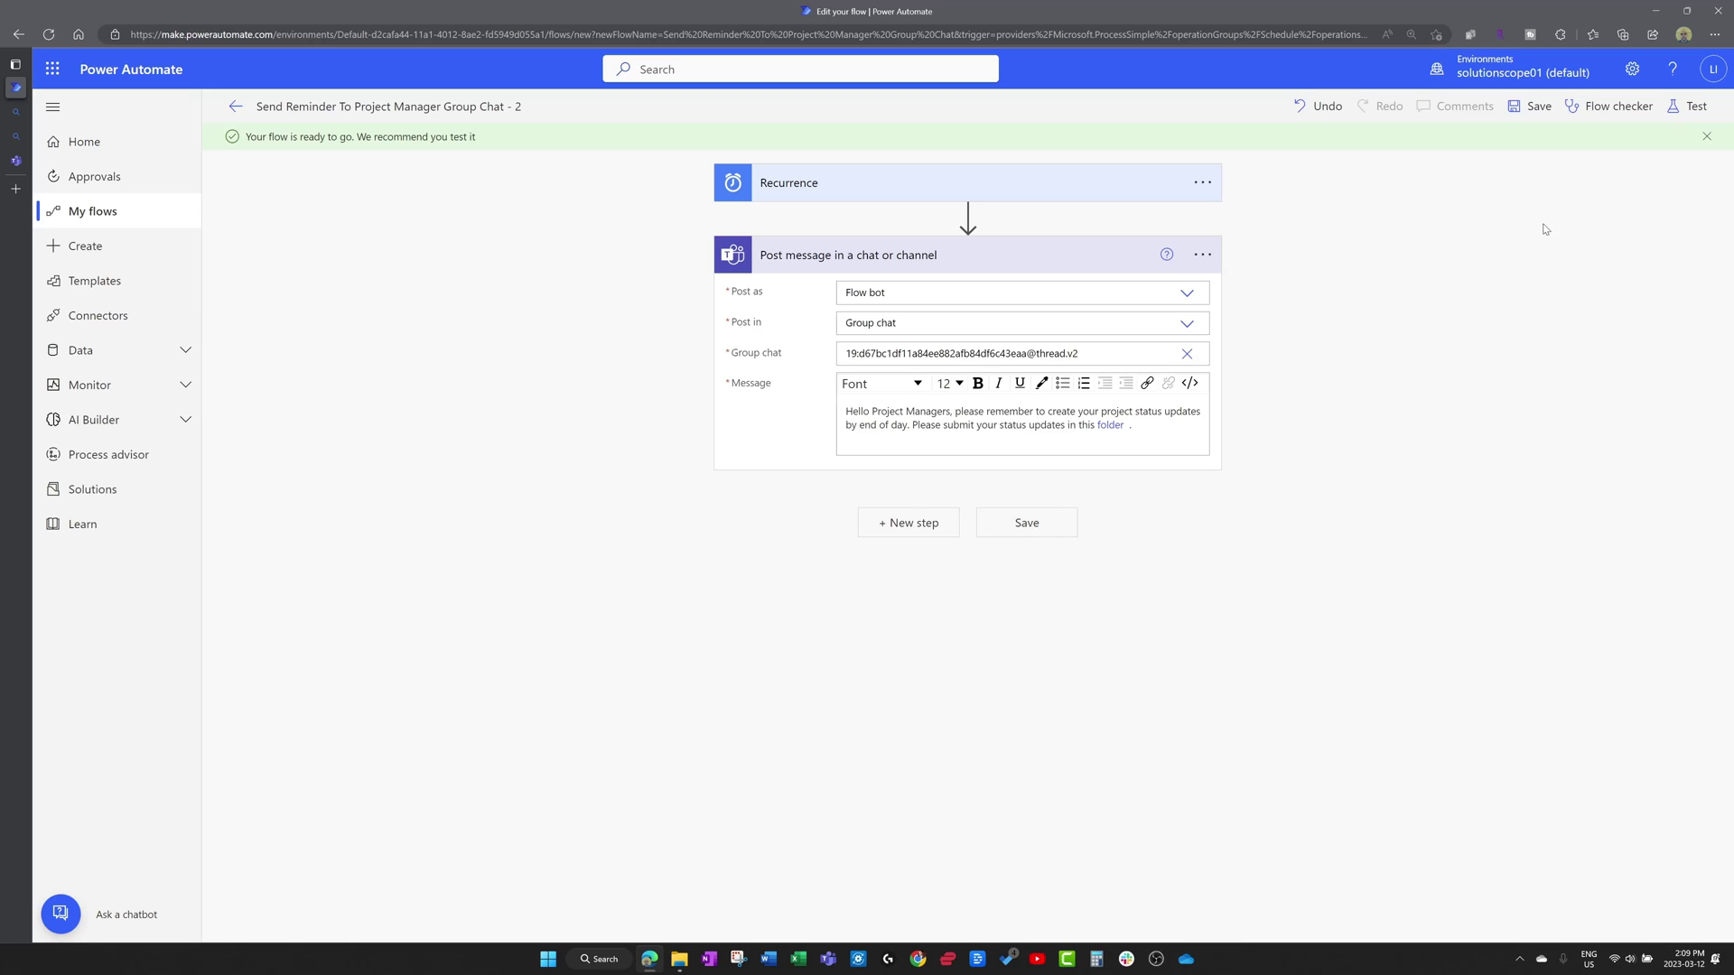
left_click(1675, 115)
left_click(1492, 157)
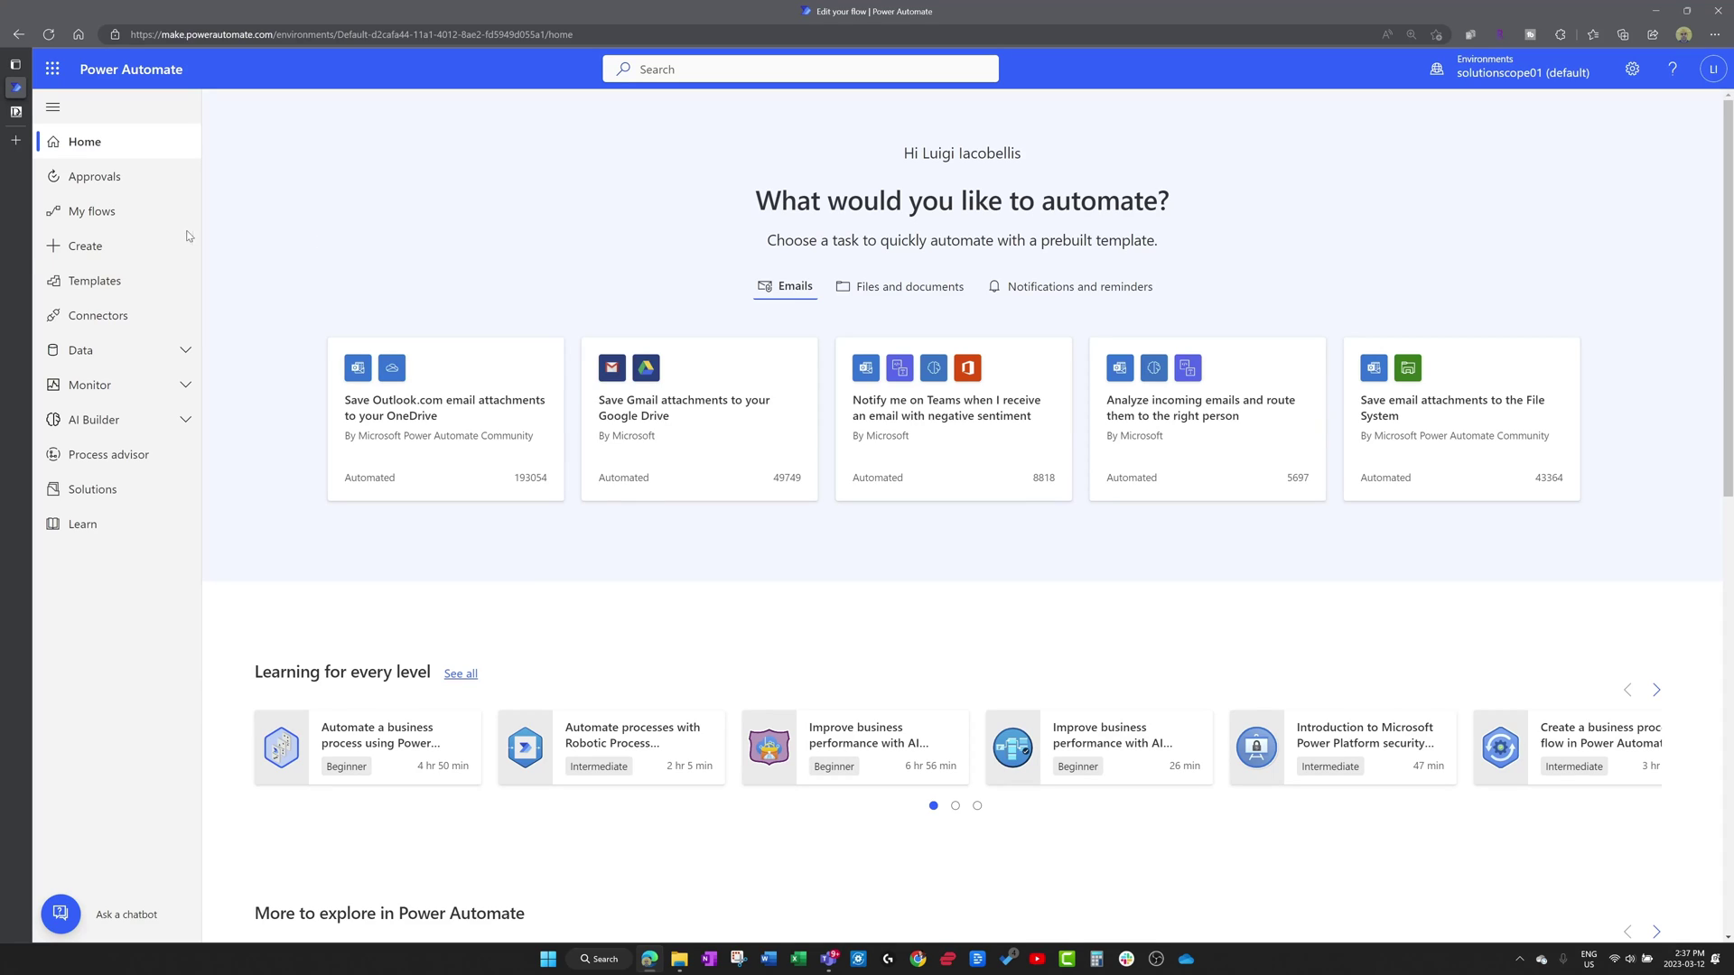
Open the flow "Send Reminder To Project Manager Group Chat - 2" for editing and examine the word "folder" in its Teams message.
left_click(112, 217)
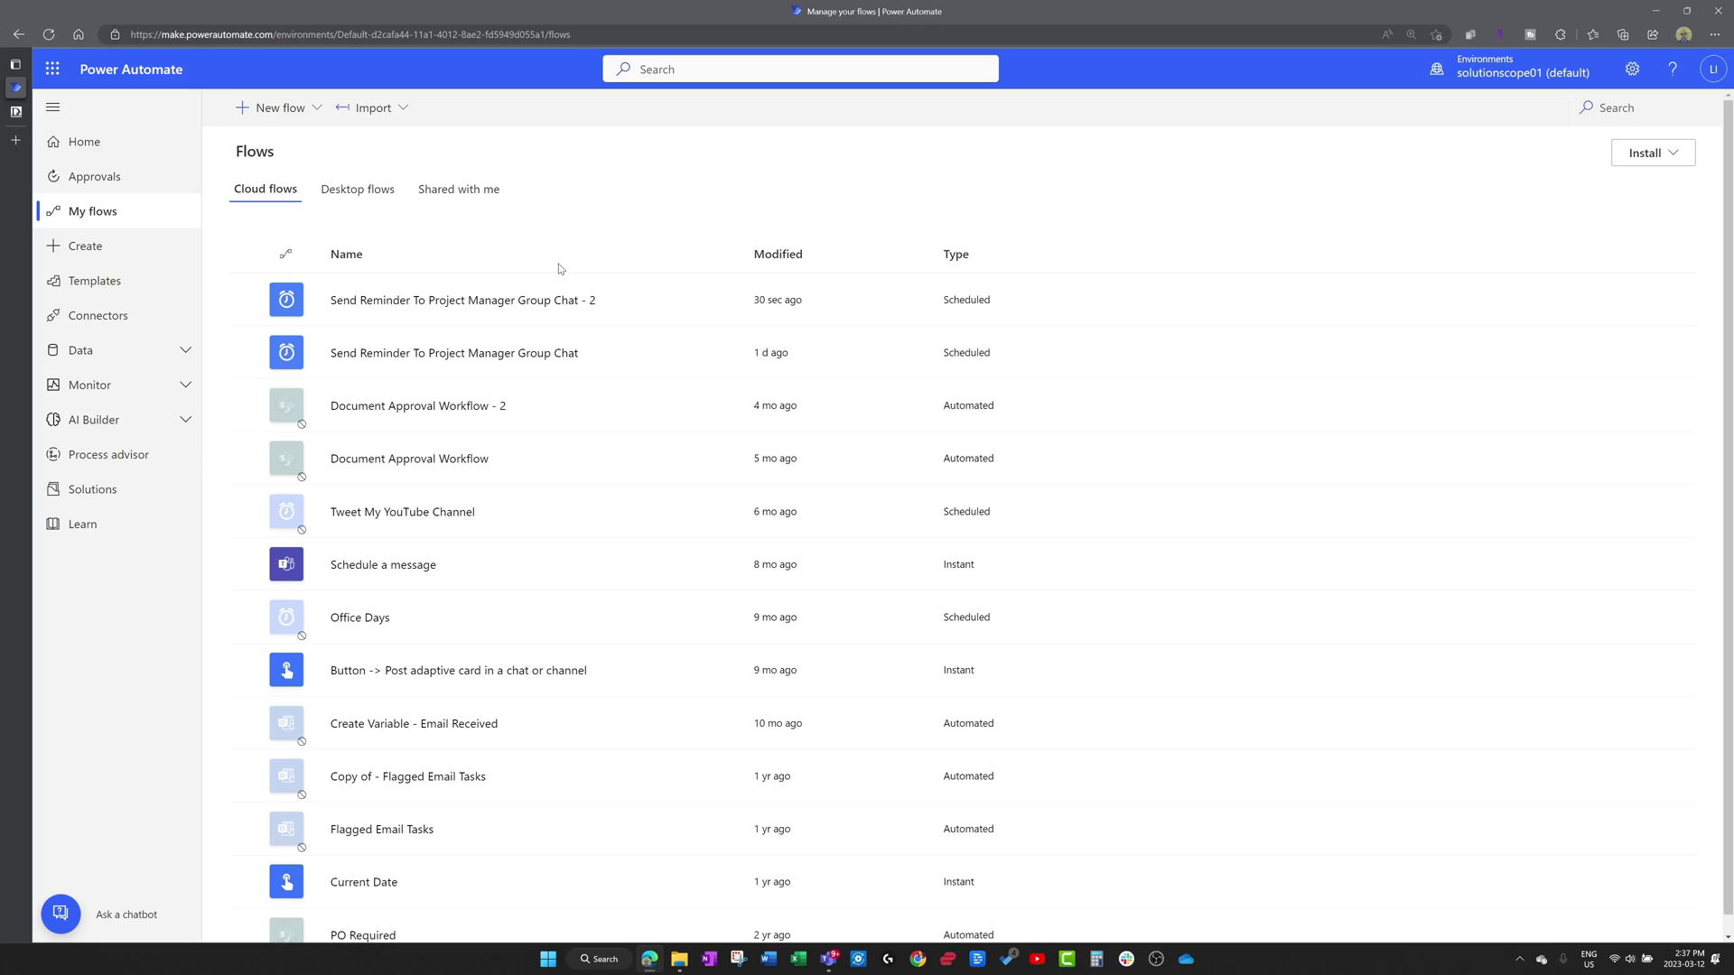
left_click(431, 305)
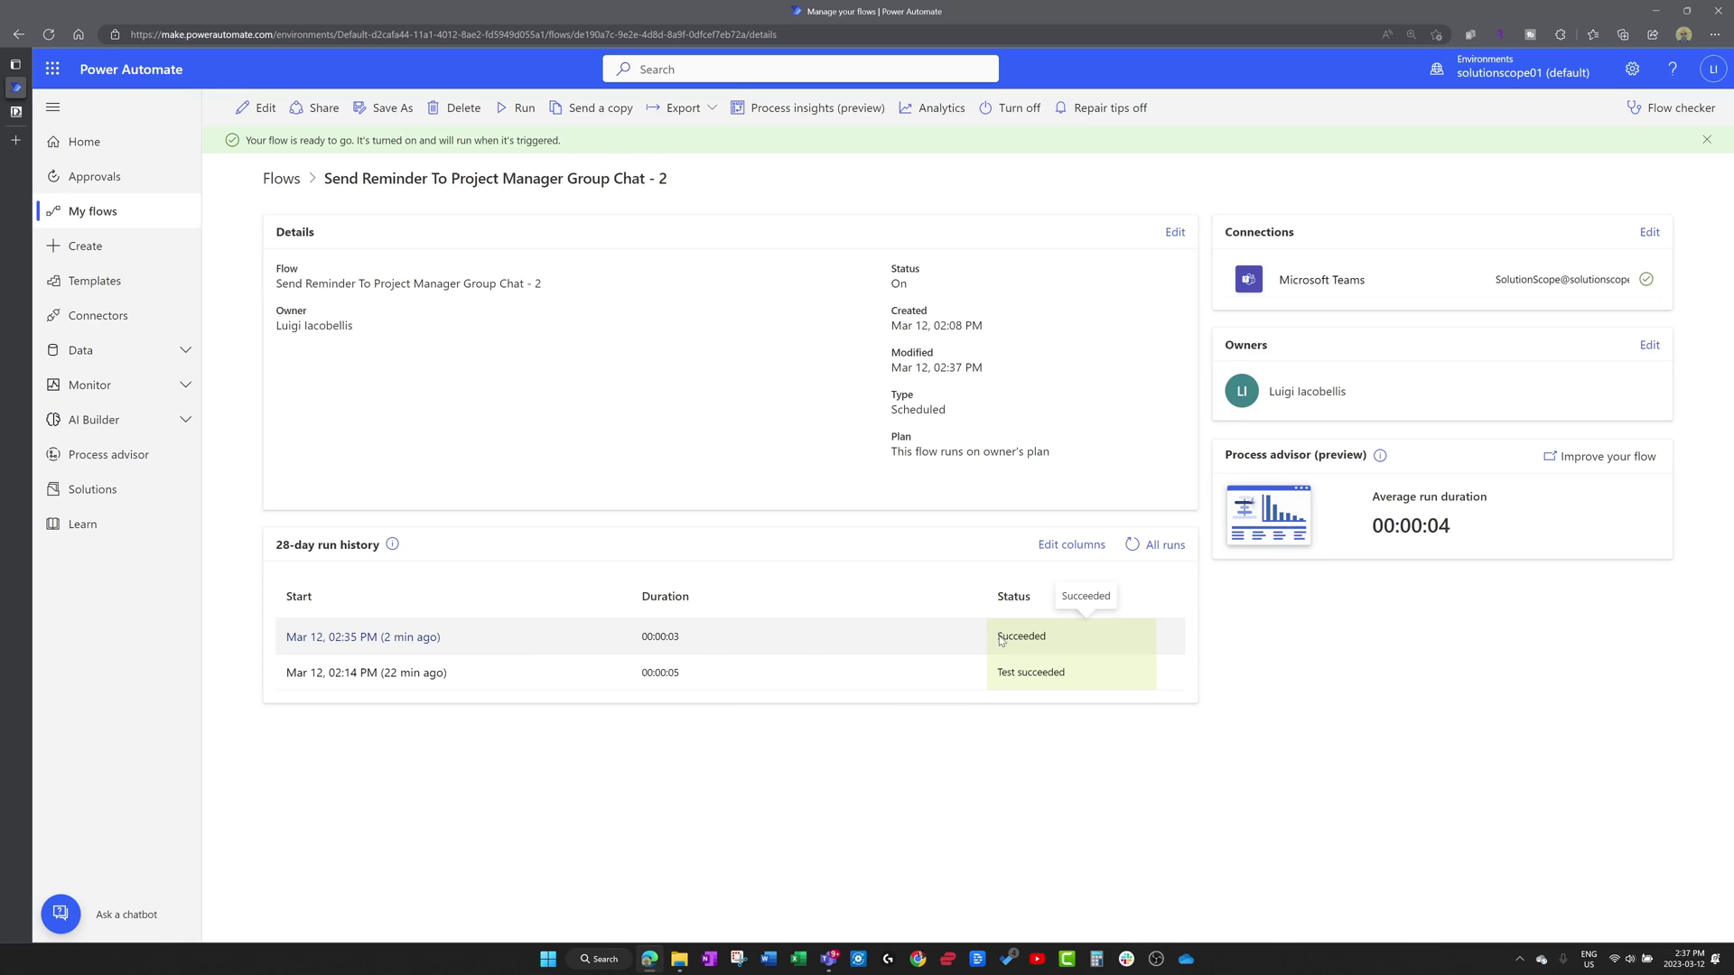
left_click(262, 107)
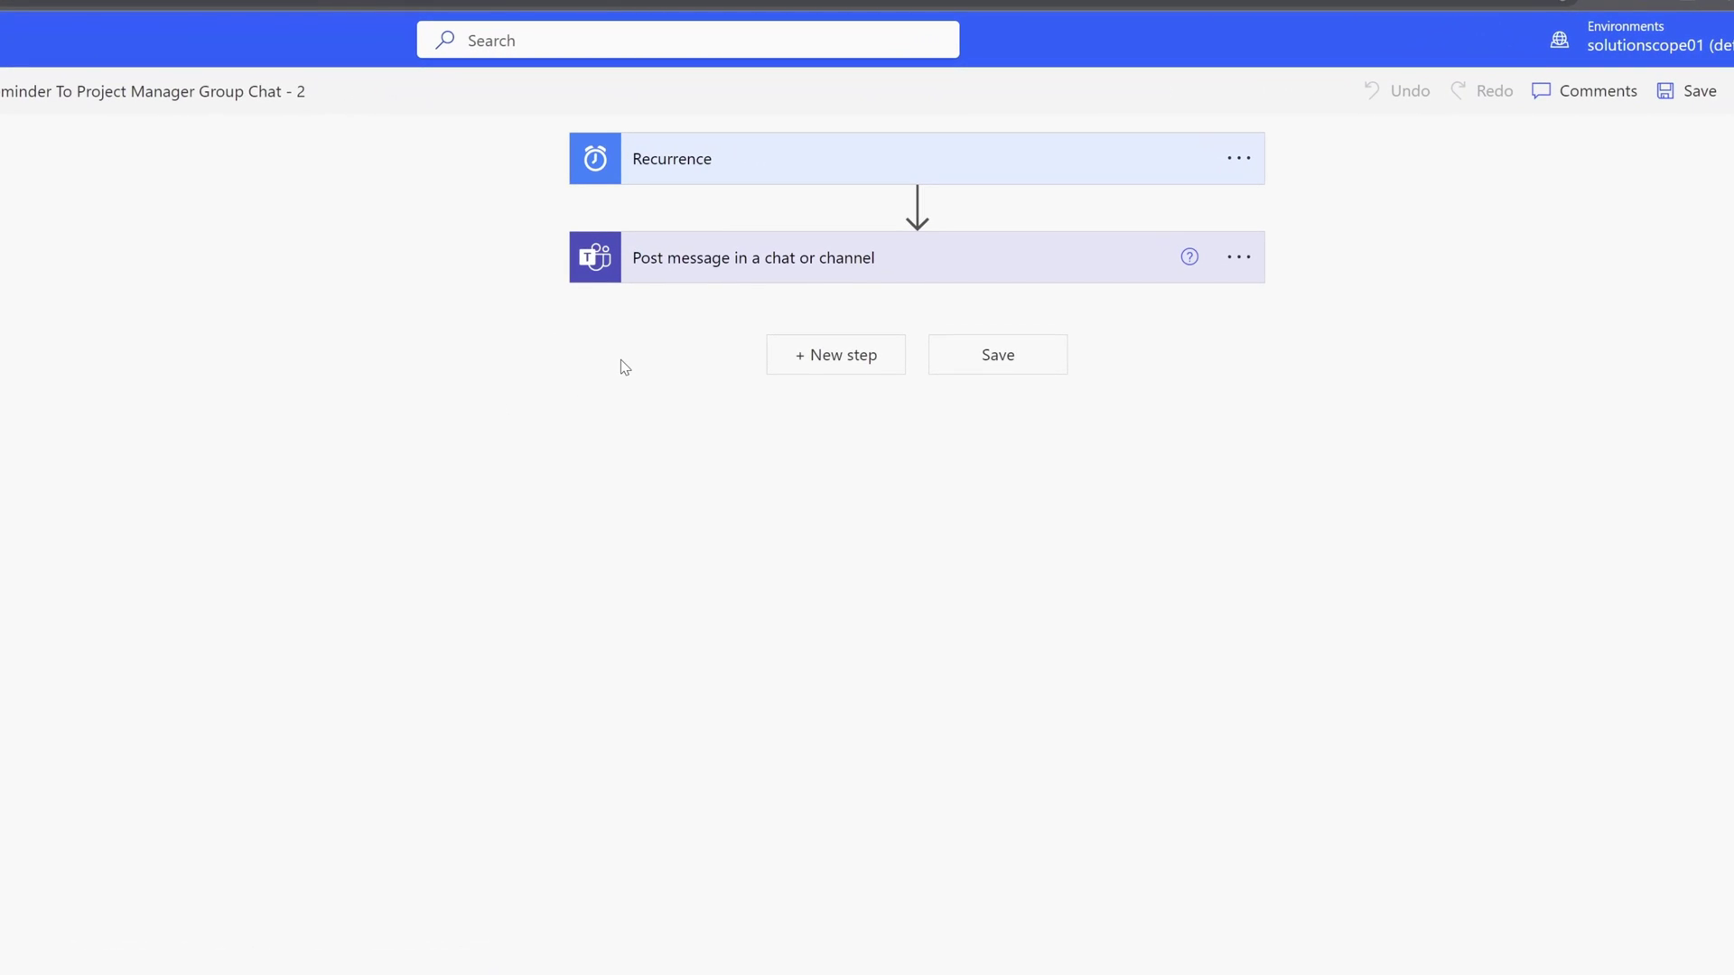
left_click(702, 277)
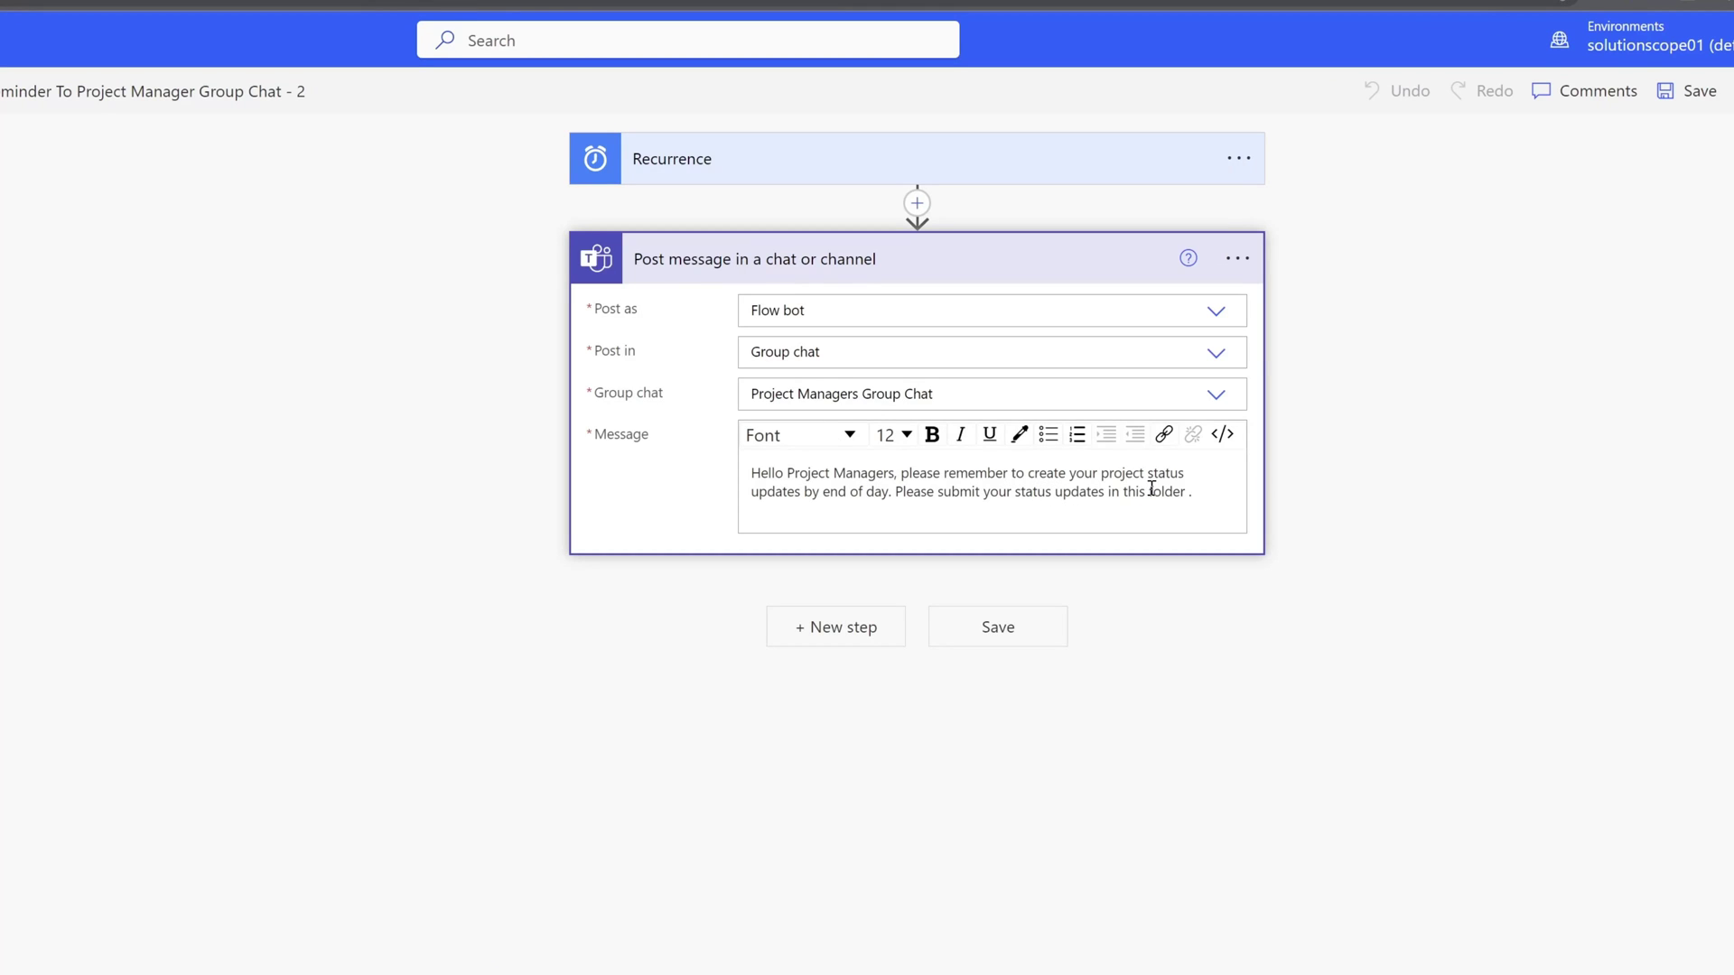
left_click_drag(1150, 488, 1186, 489)
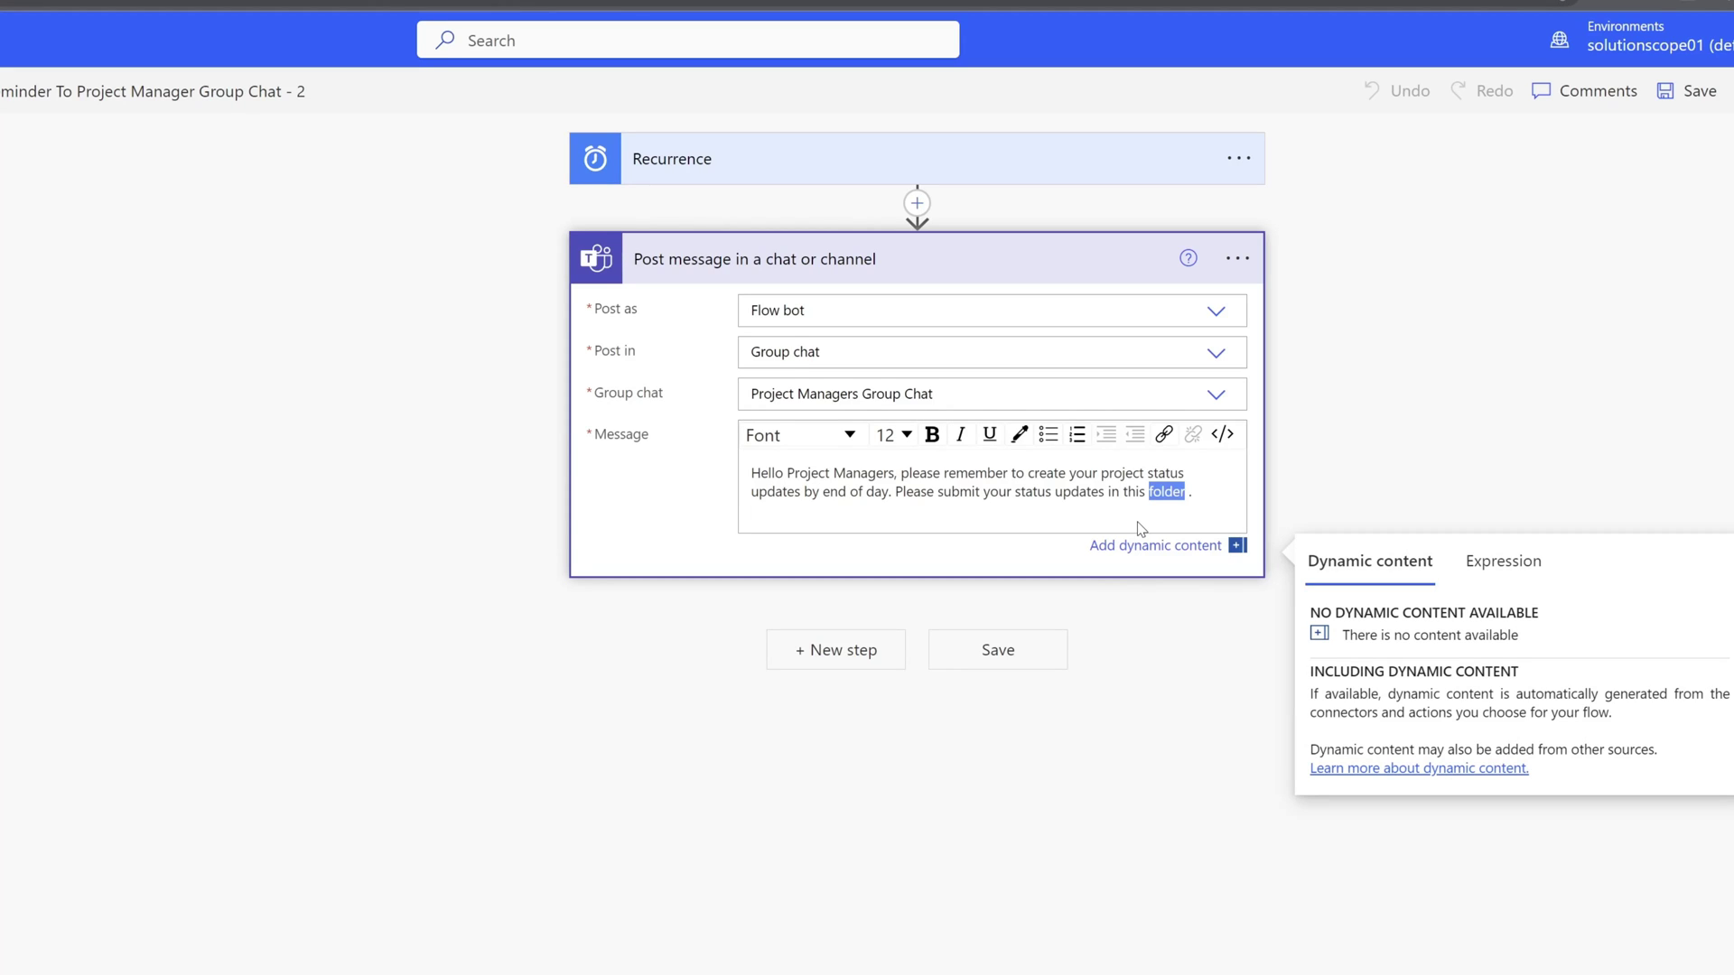
Show the advanced options of the Recurrence trigger and clear its start time.
left_click(774, 169)
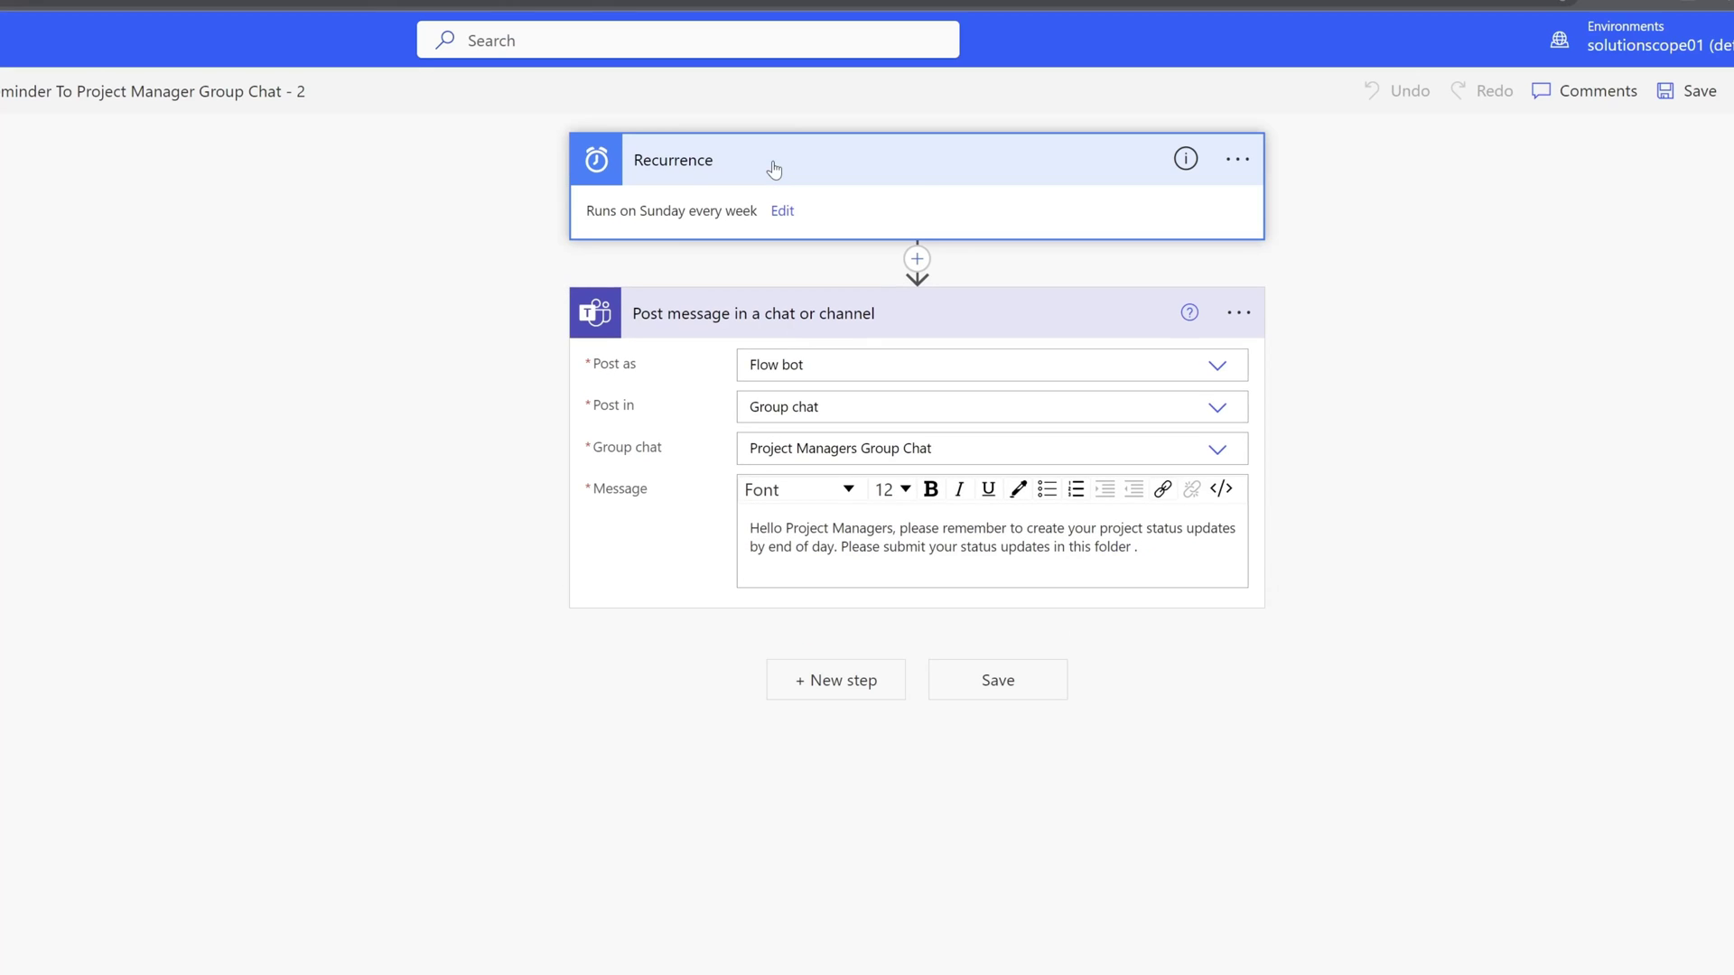
left_click(782, 213)
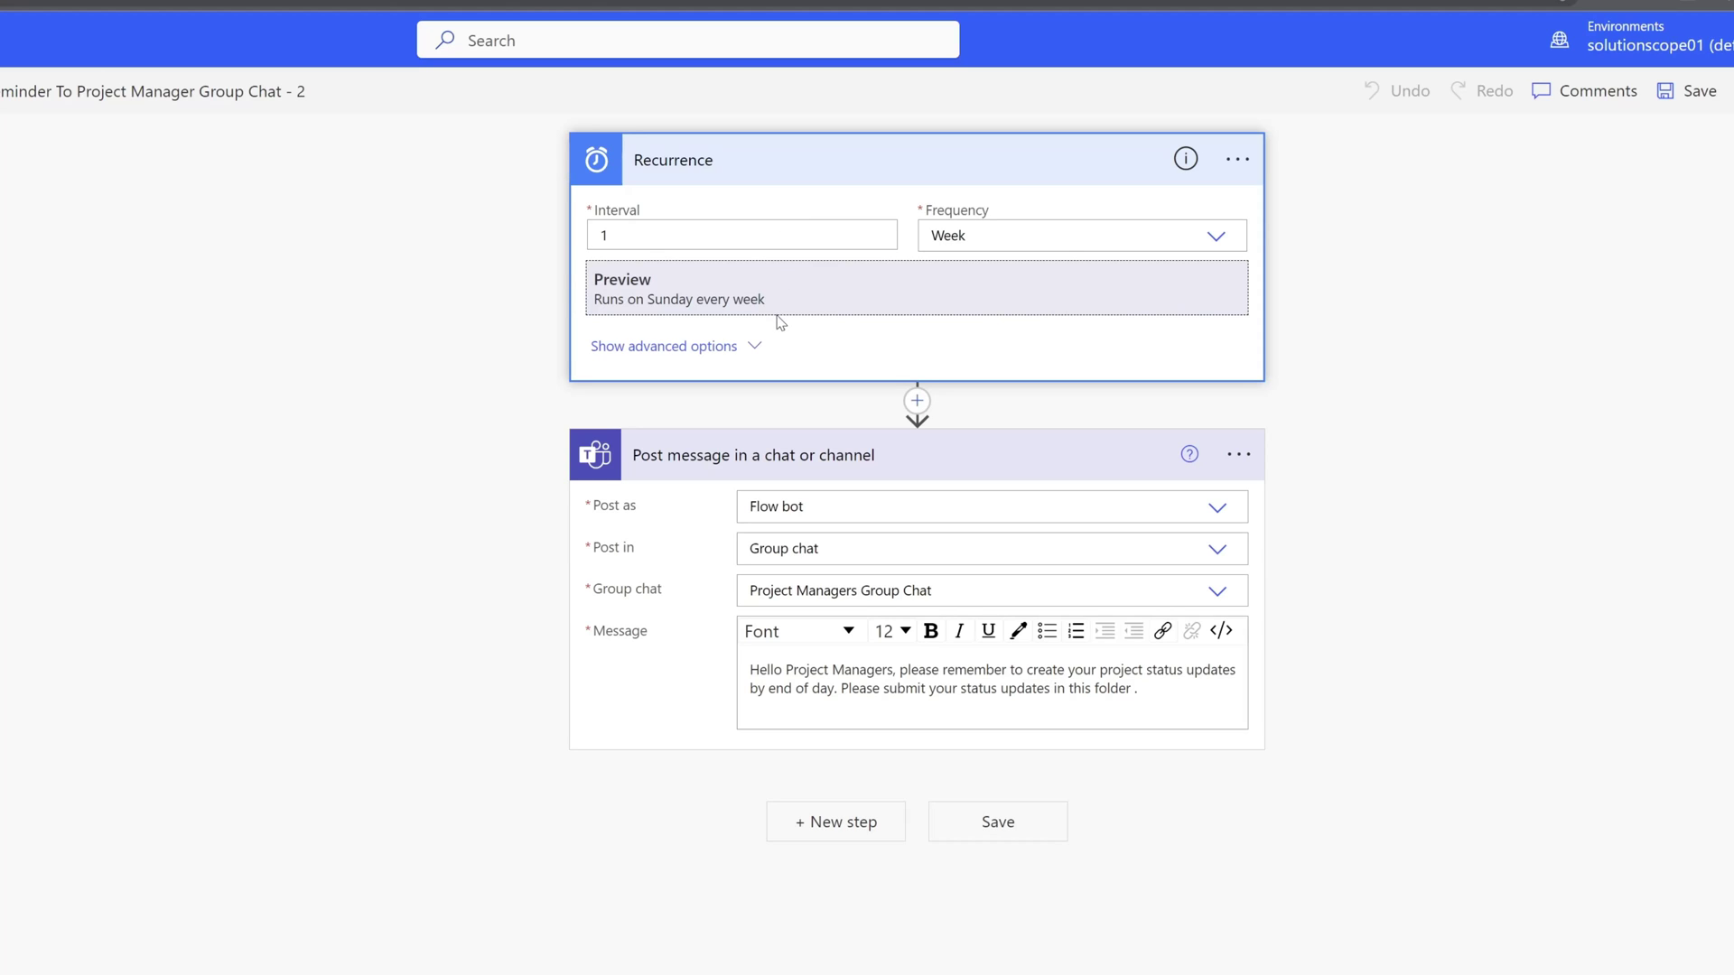
left_click(750, 349)
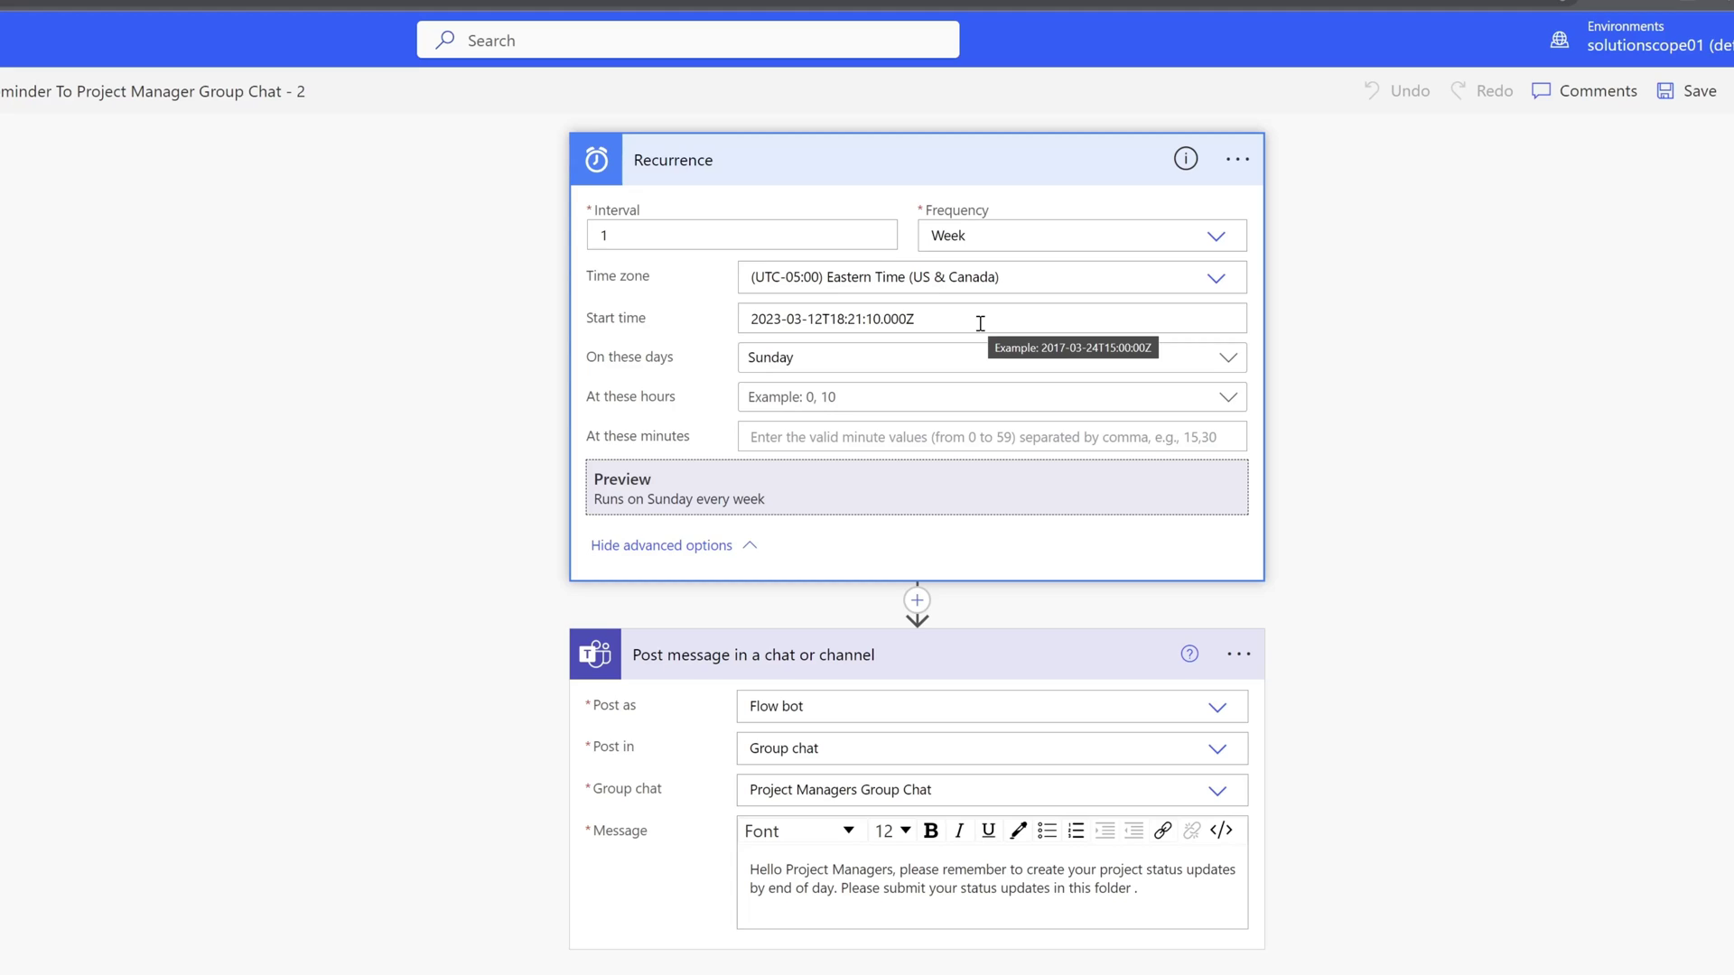
left_click(980, 323)
key("ctrl+a")
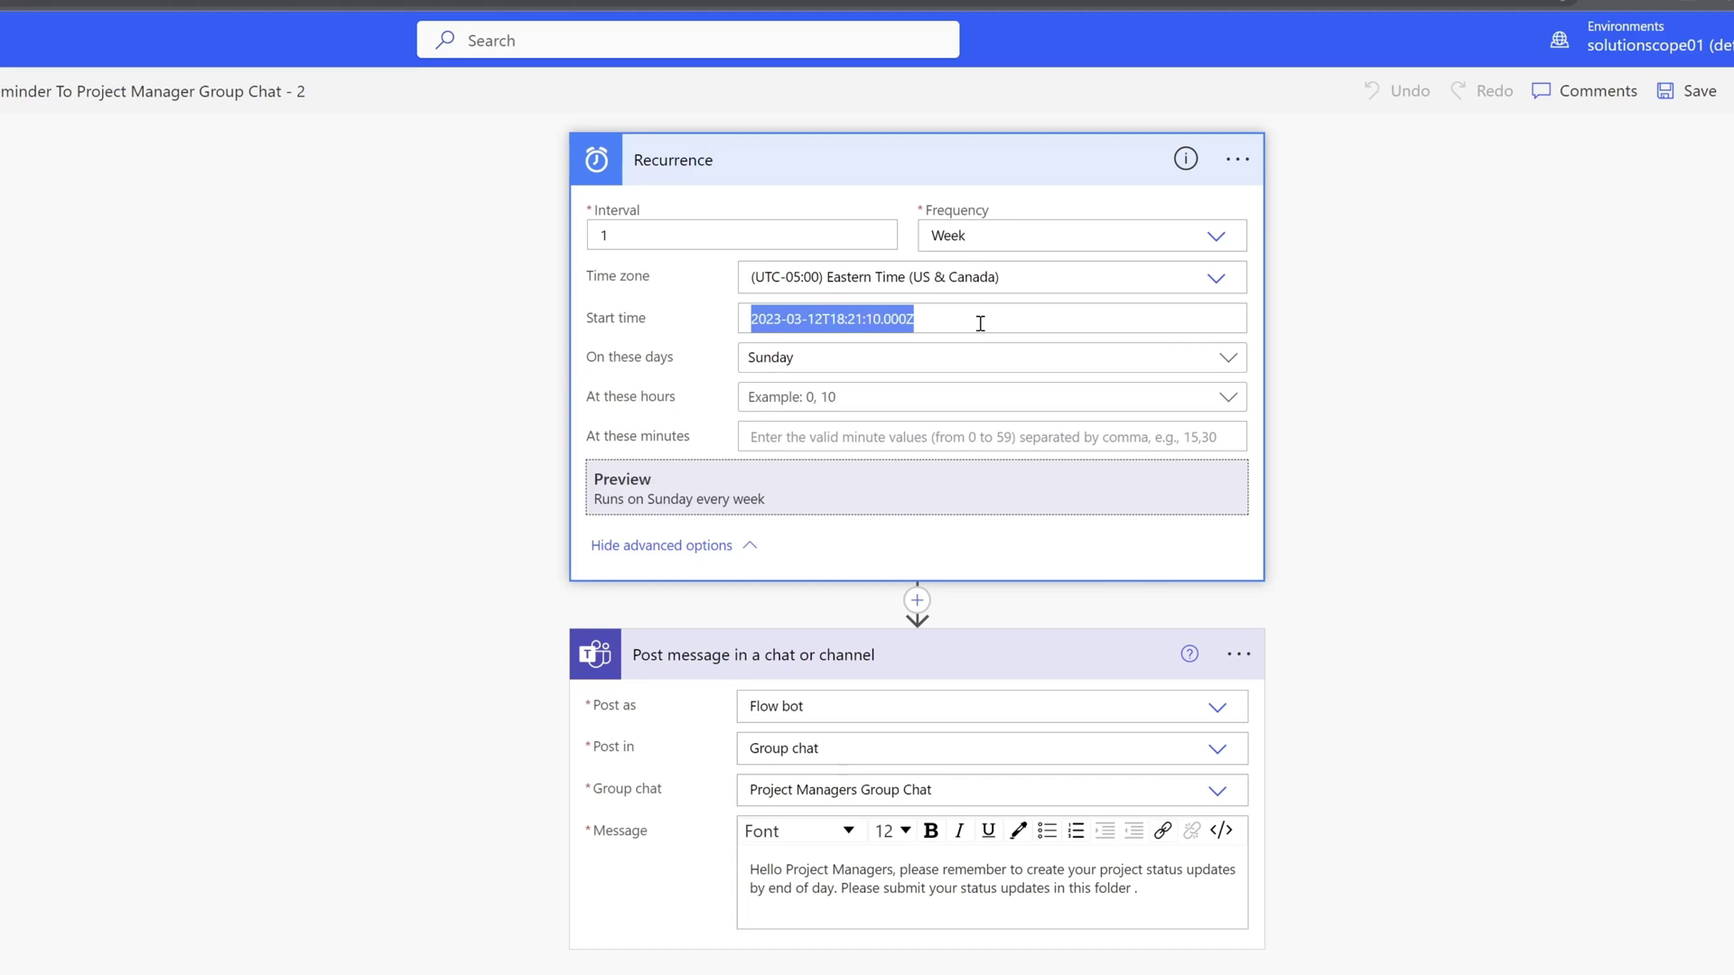
key("BackSpace")
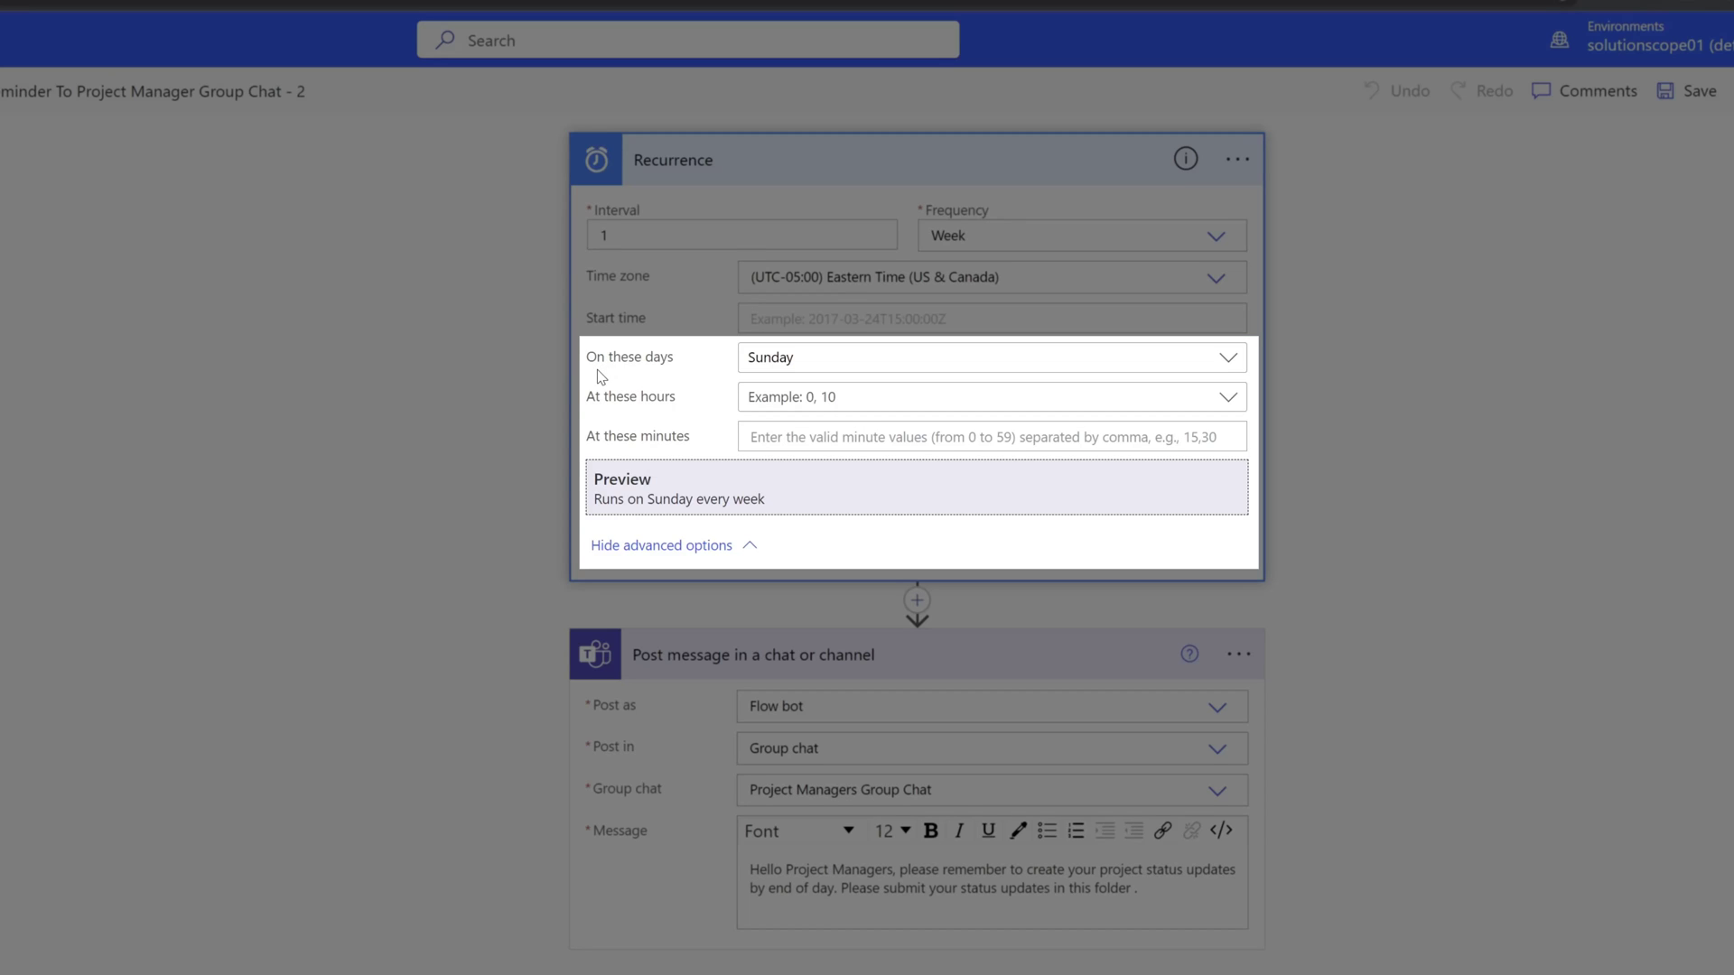
Examine the days and hours that can be chosen for the weekly Recurrence trigger.
left_click(1230, 363)
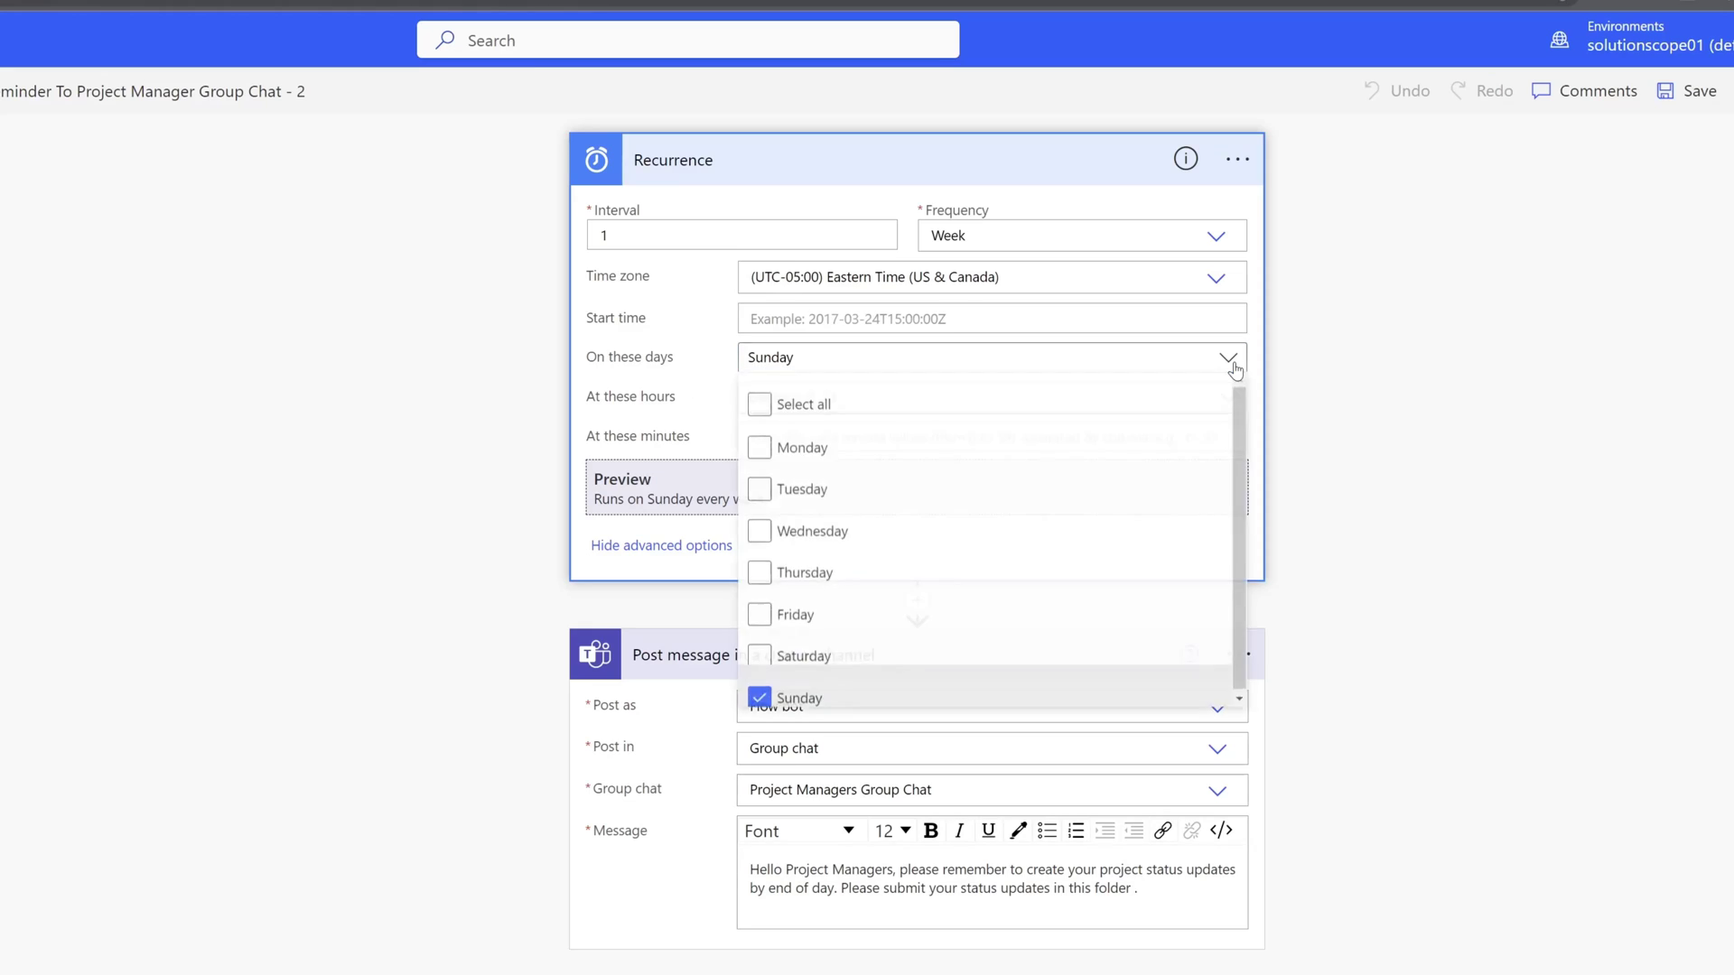
left_click(1230, 361)
left_click(1230, 361)
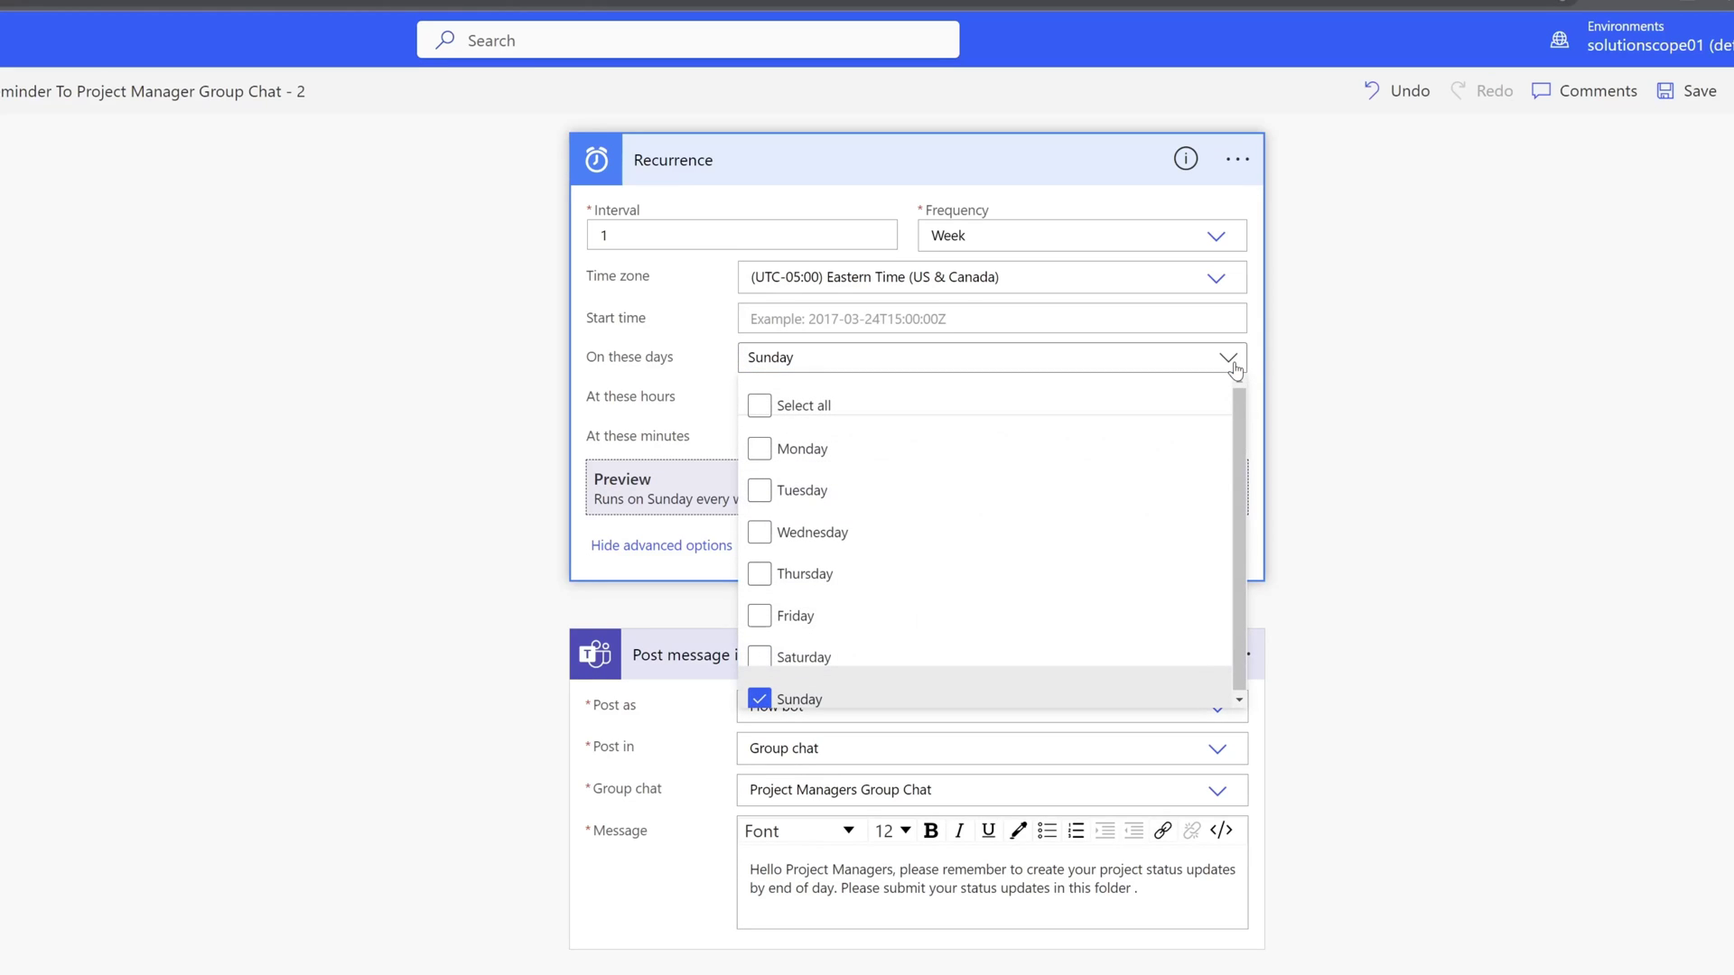
left_click(707, 363)
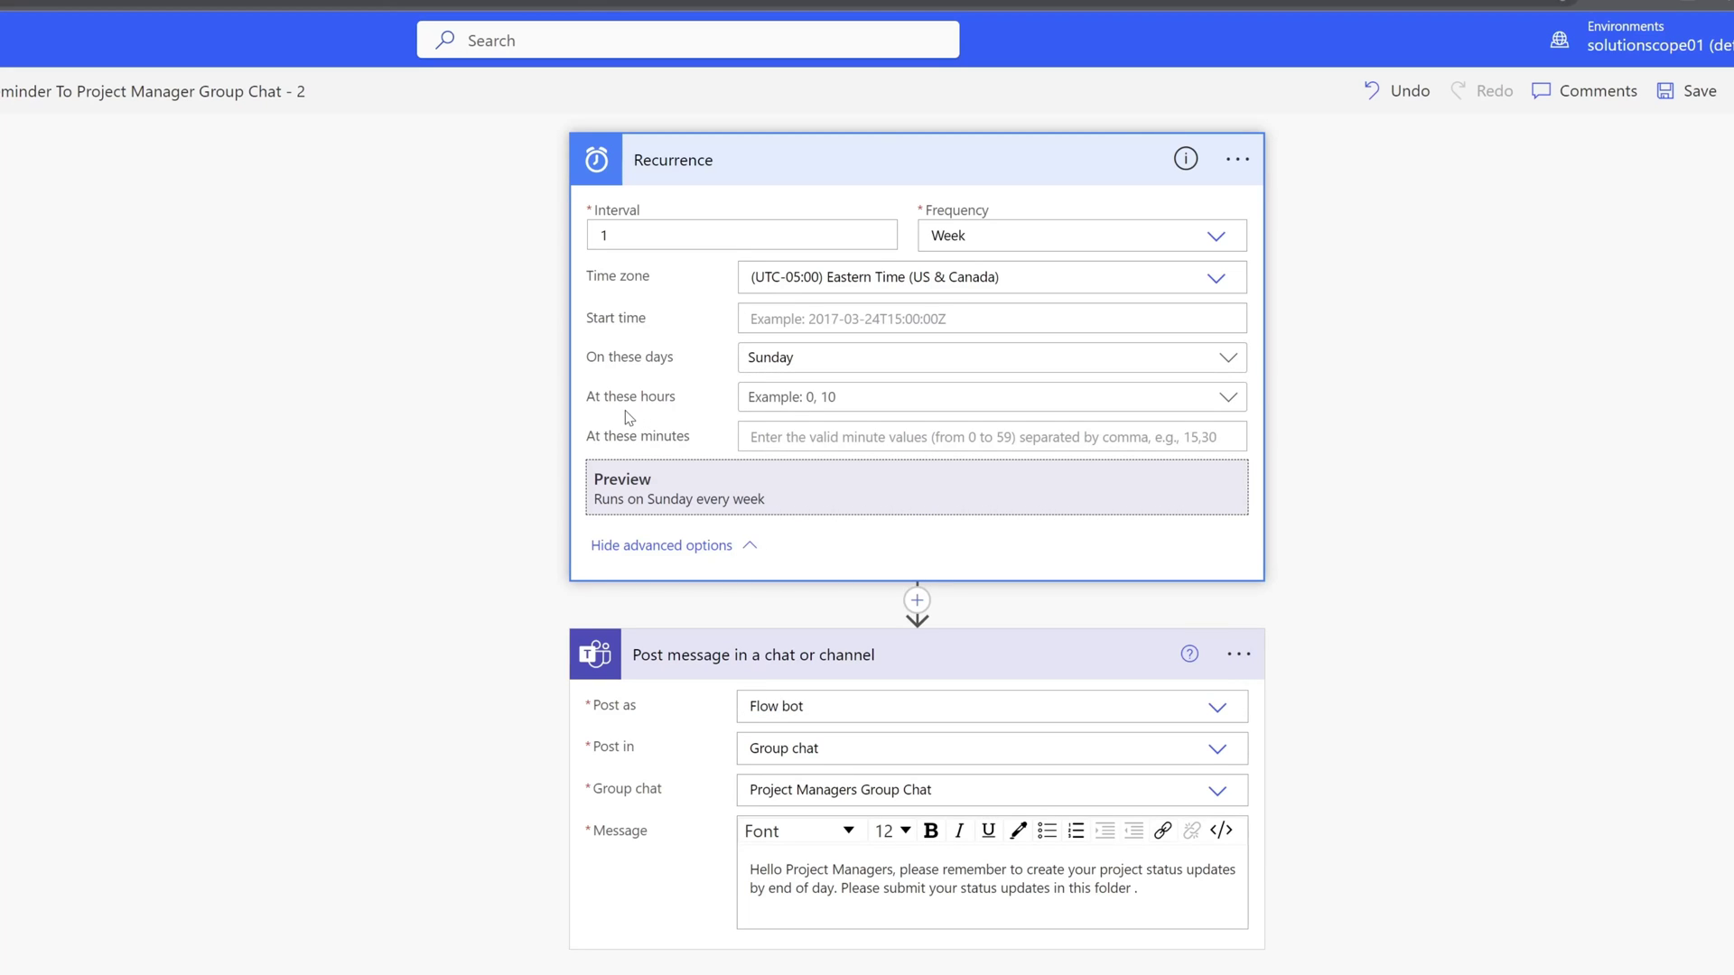
left_click(1227, 398)
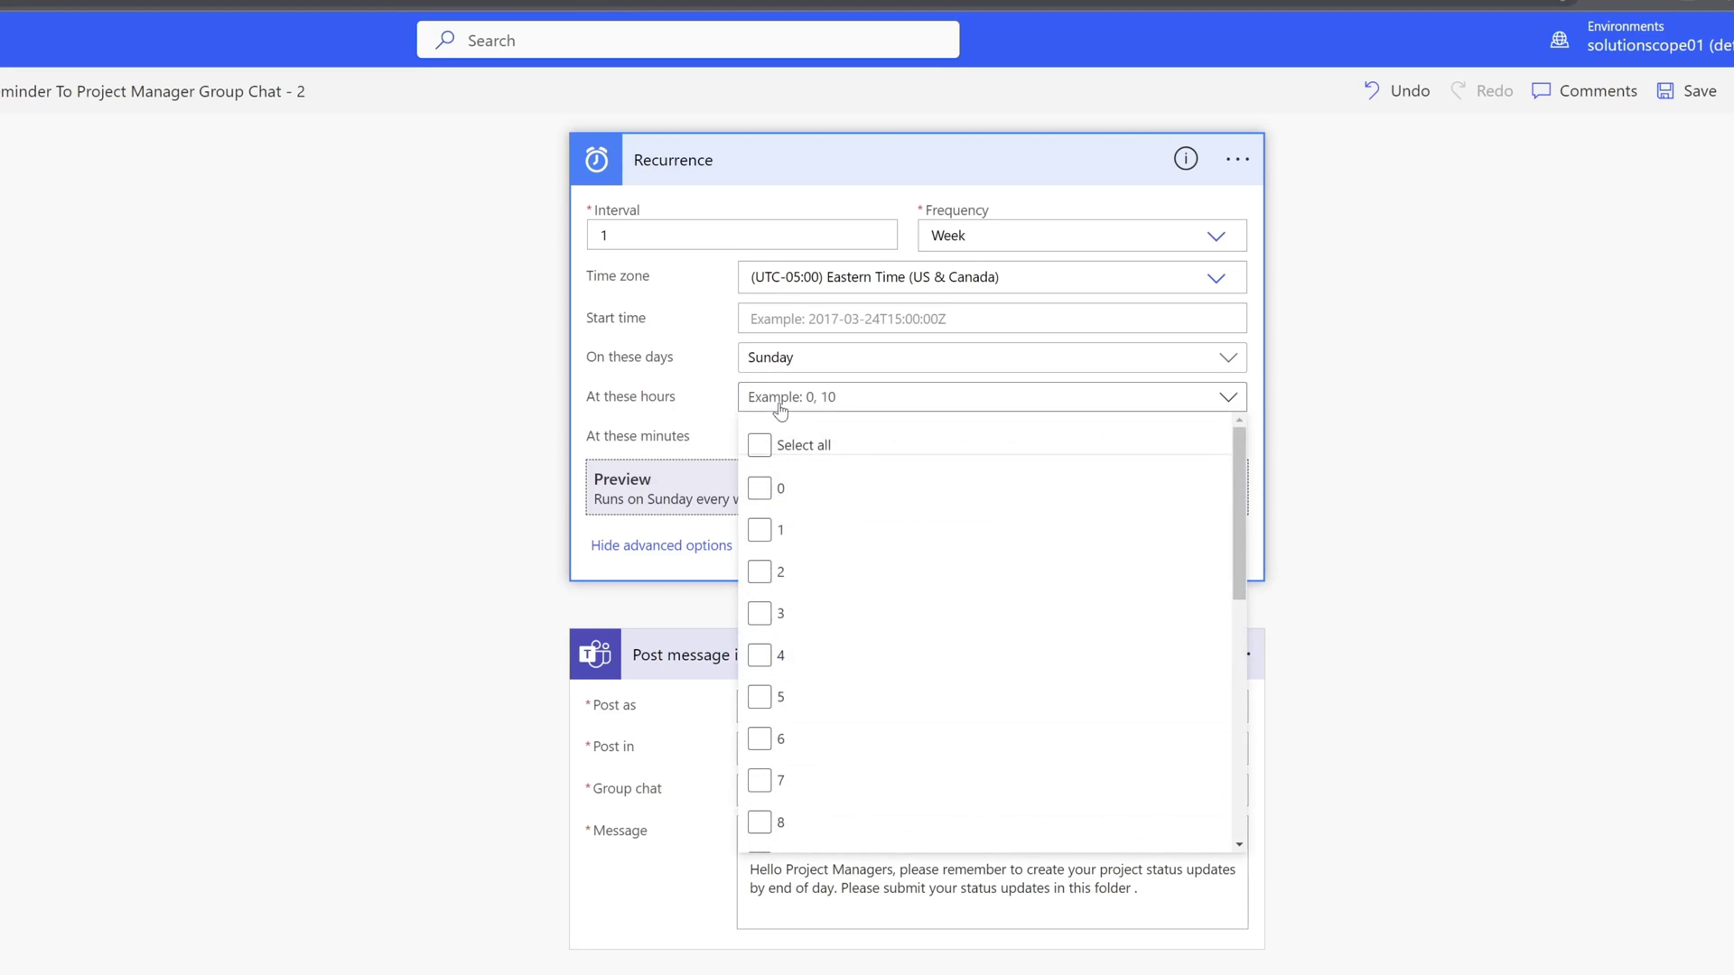
scroll(757, 584, "down", 4)
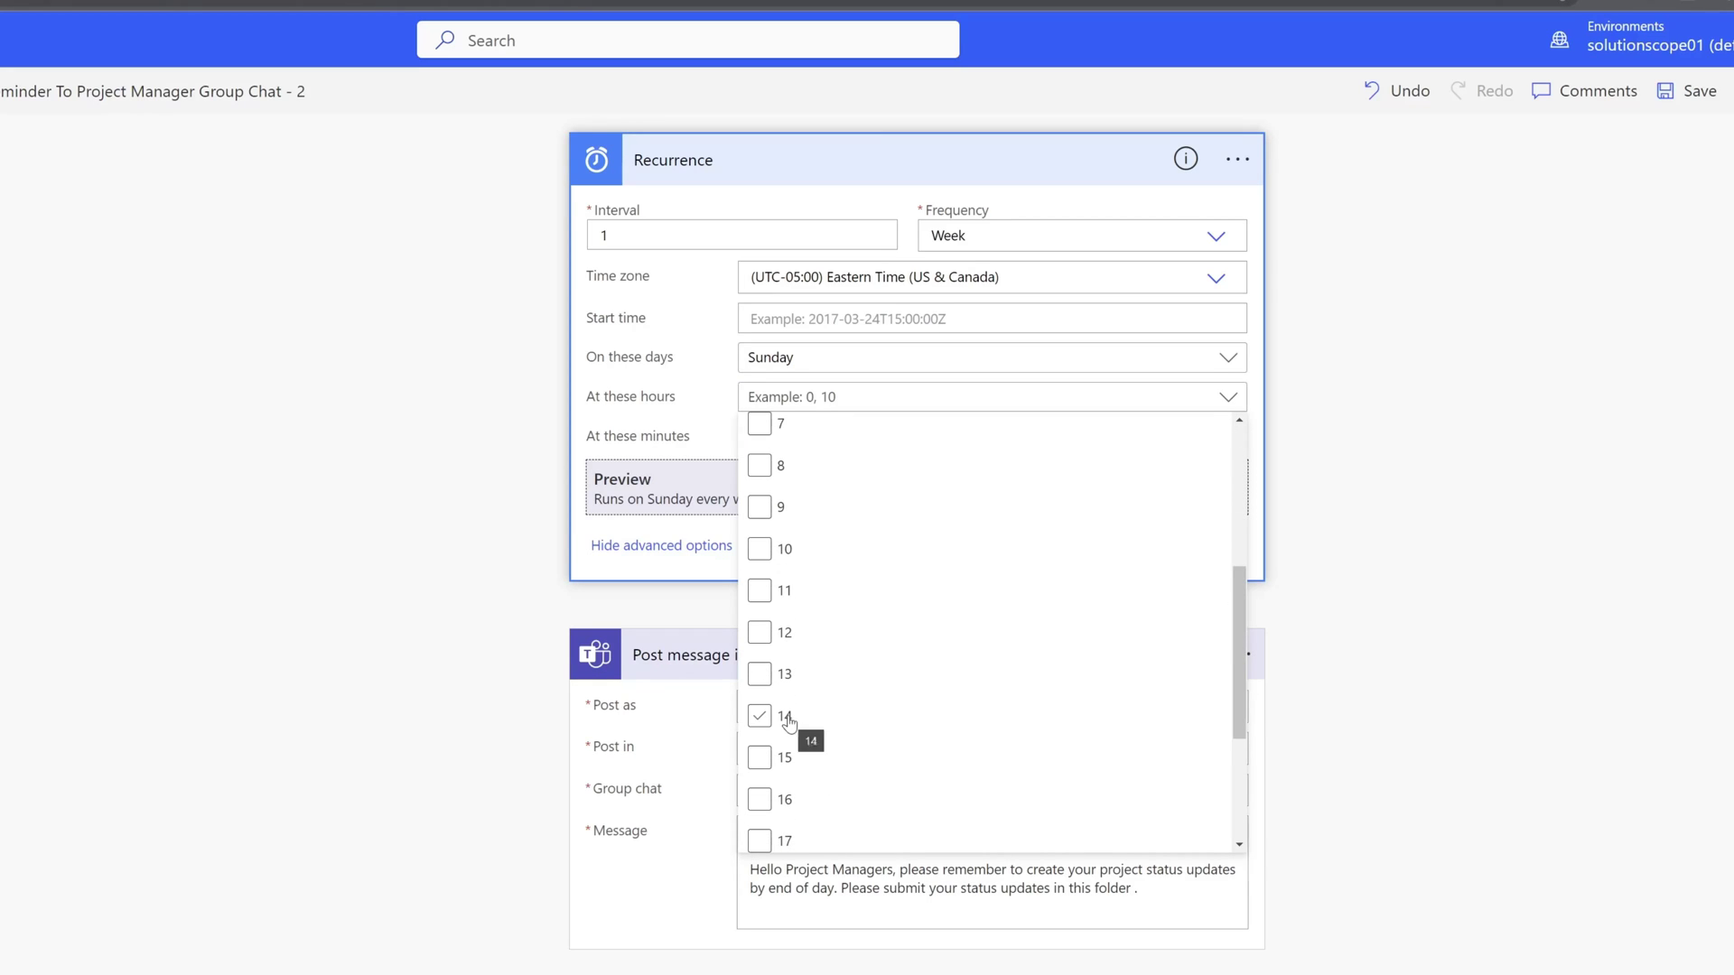
left_click(709, 404)
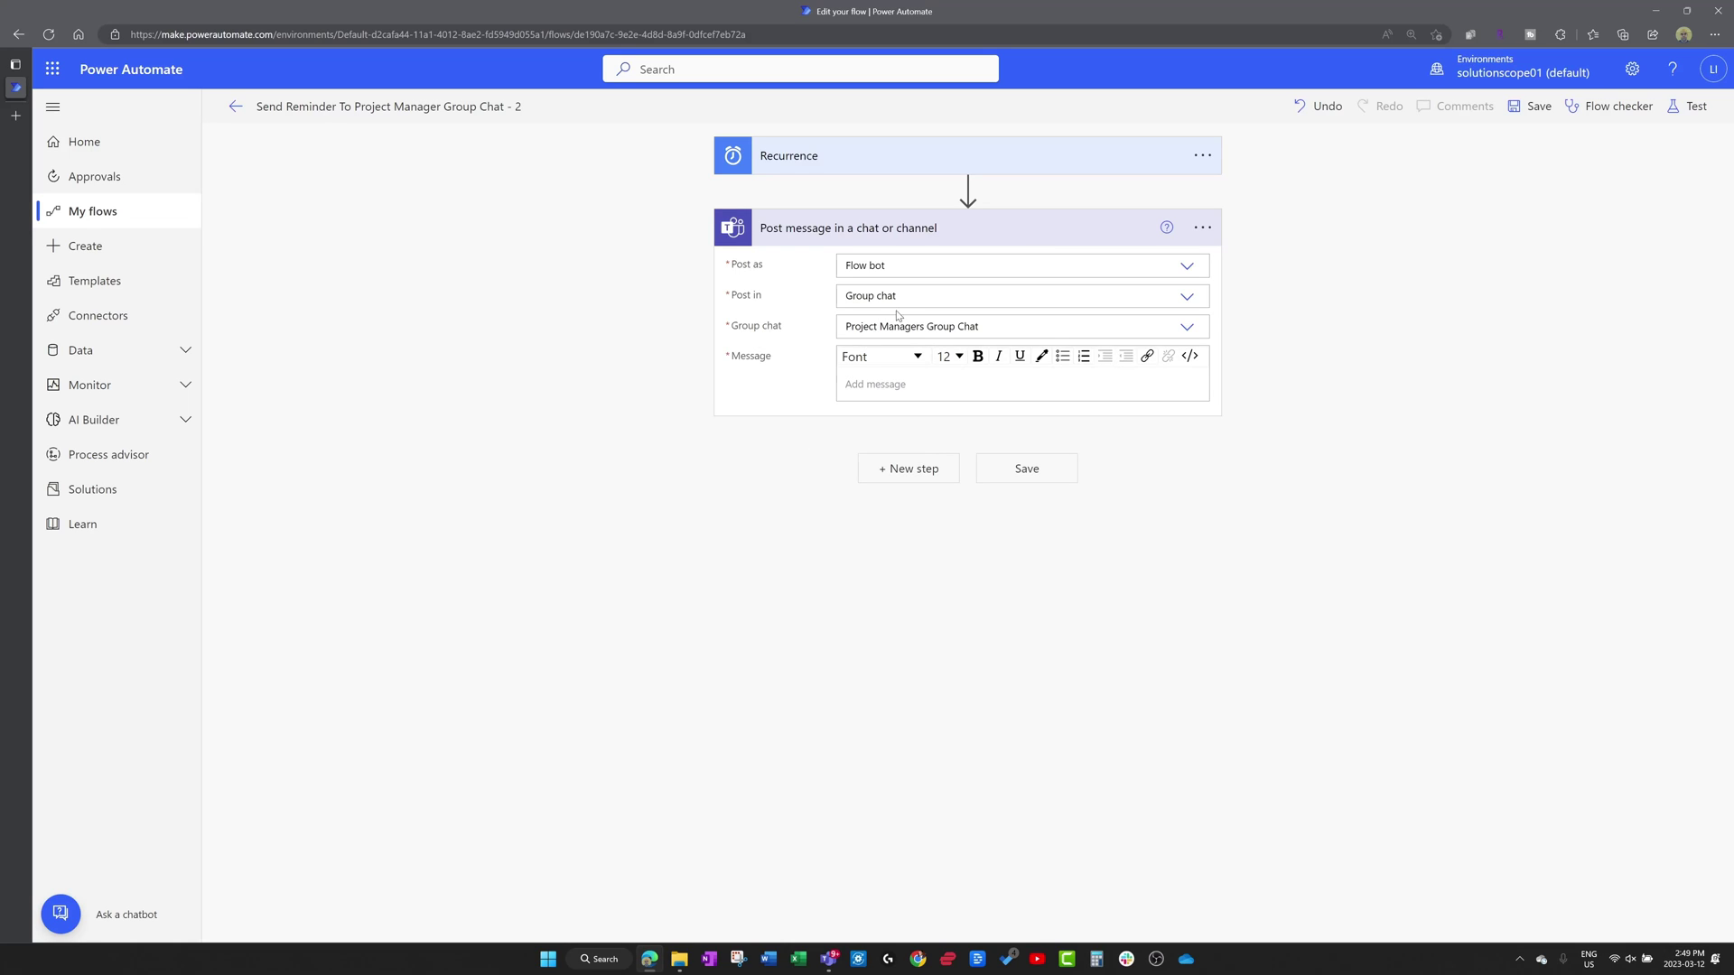
Set the Teams action to post in a Channel, using the Project Management team and its General channel.
left_click(1188, 298)
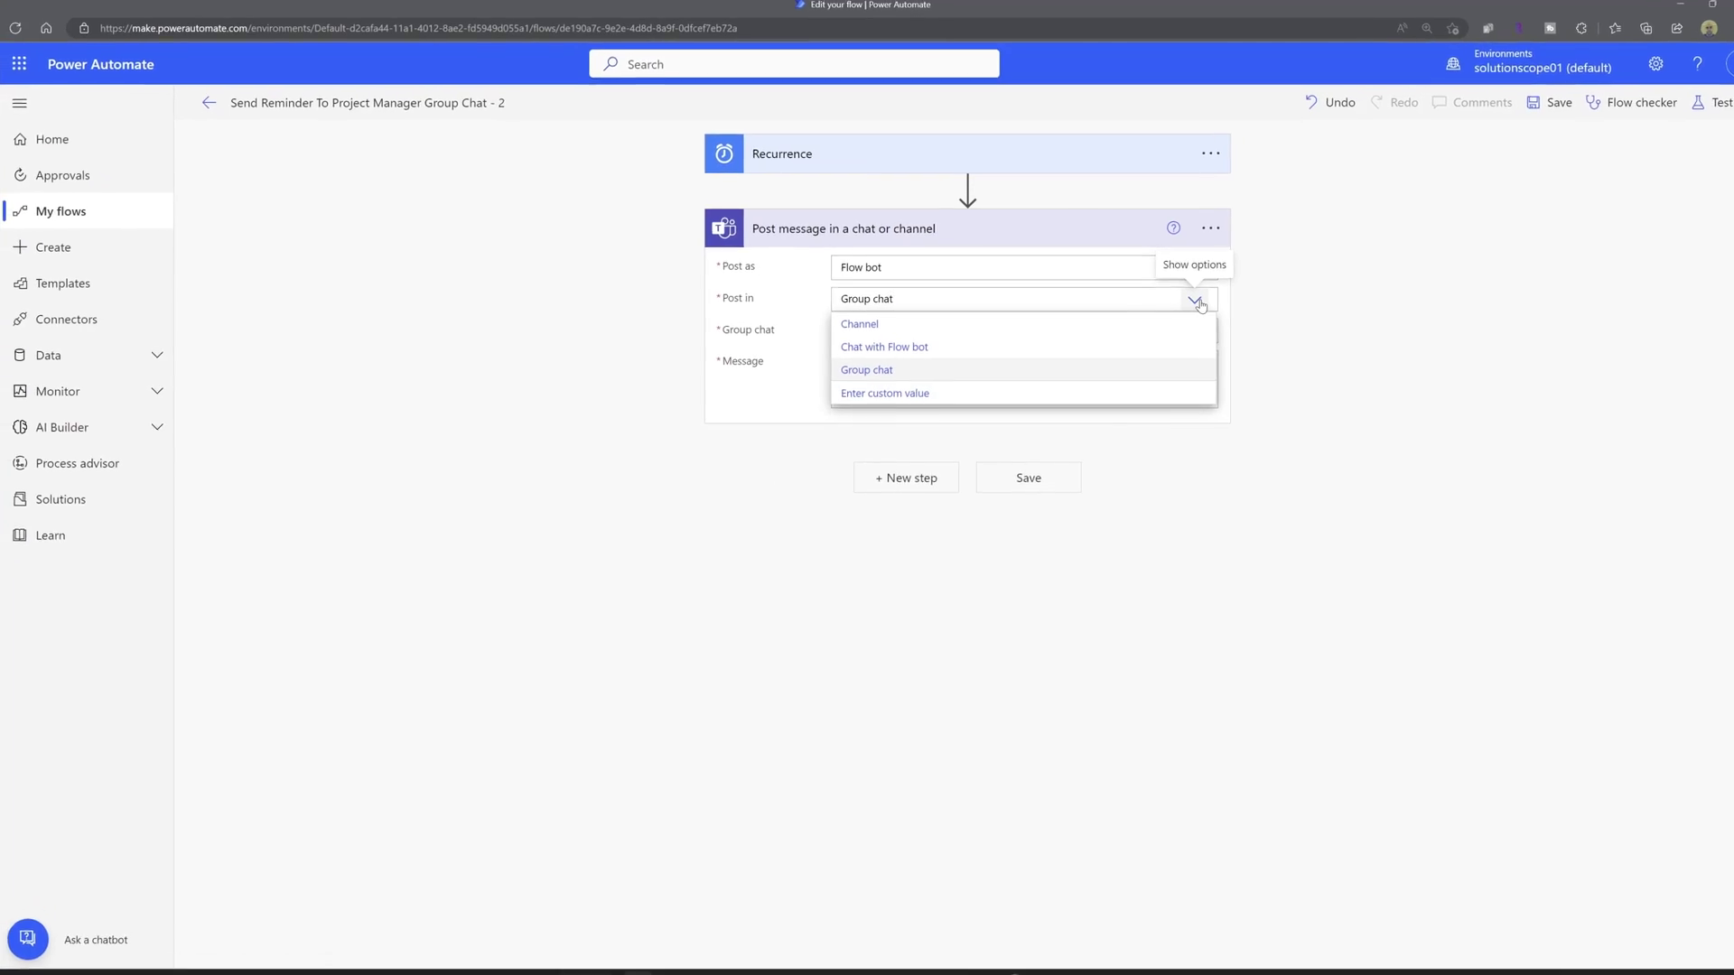
left_click(868, 365)
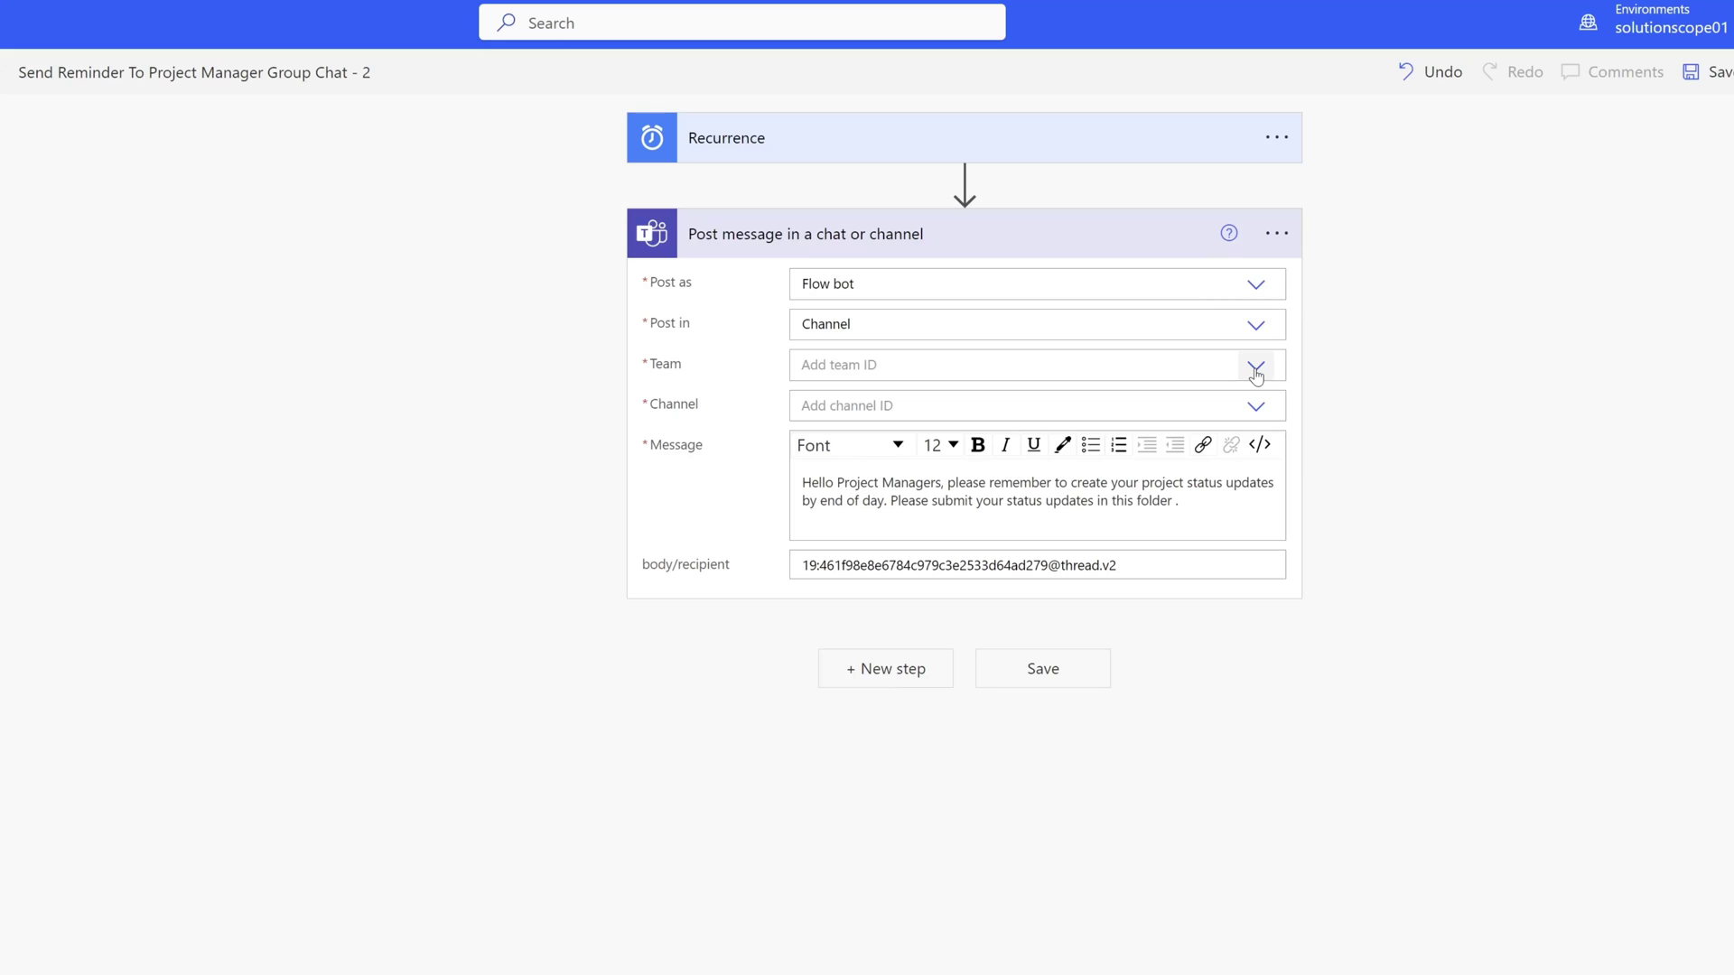
left_click(1255, 376)
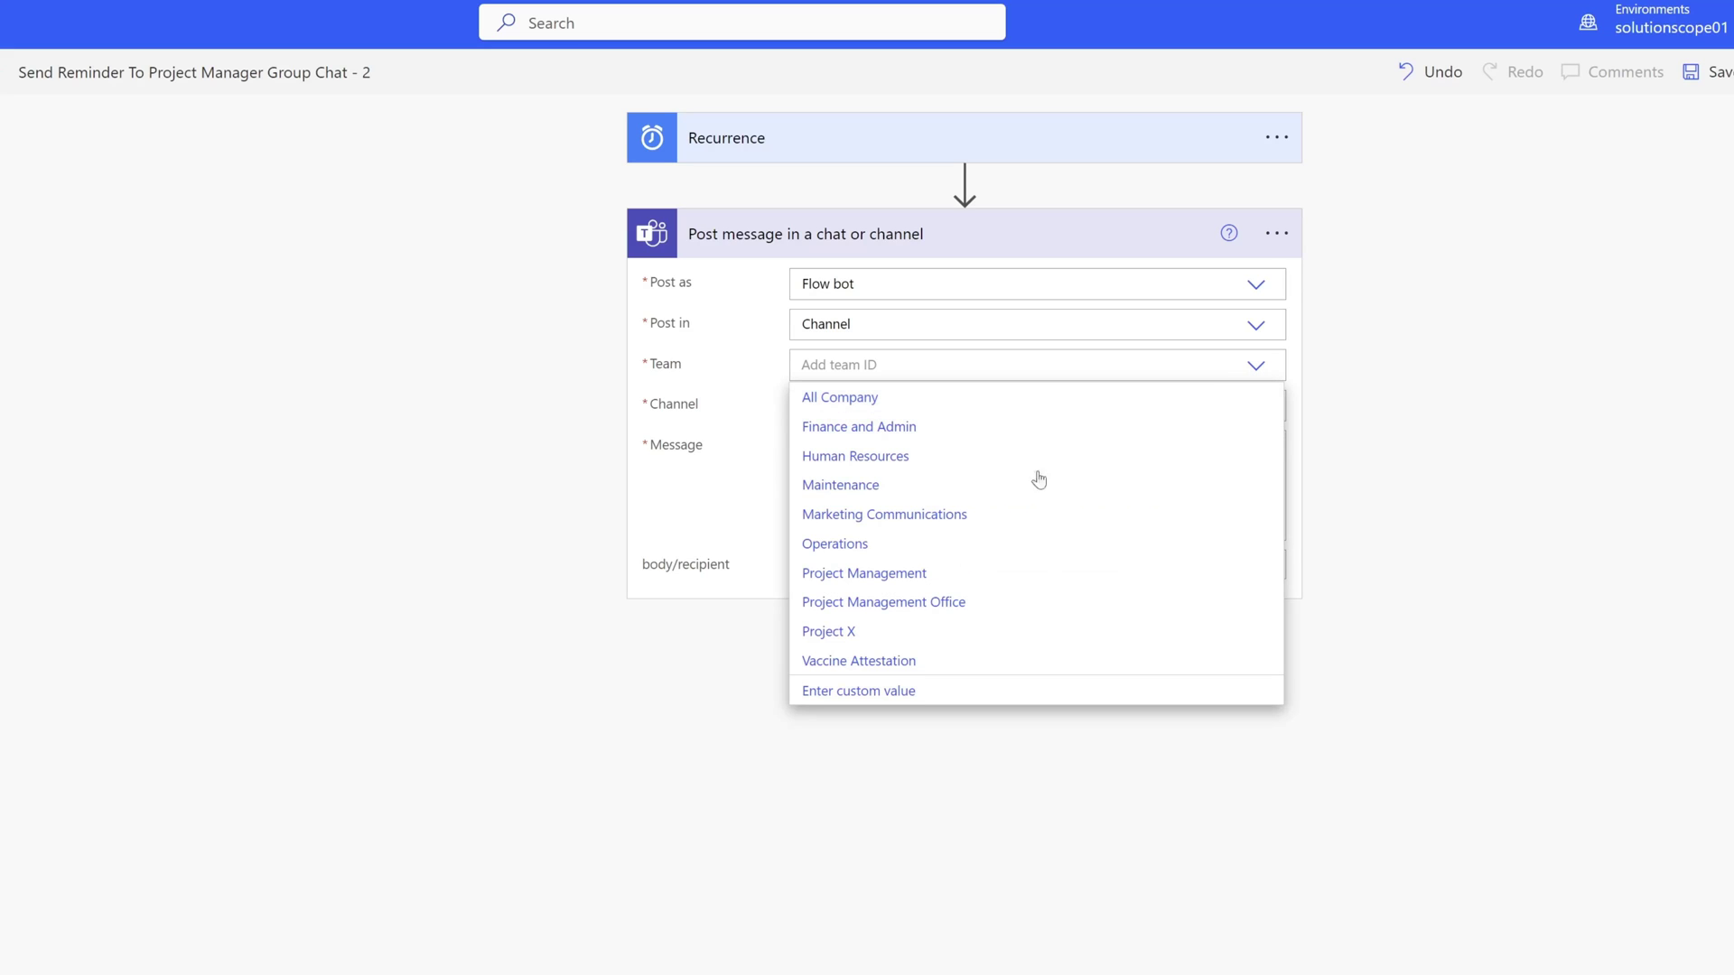
left_click(1042, 586)
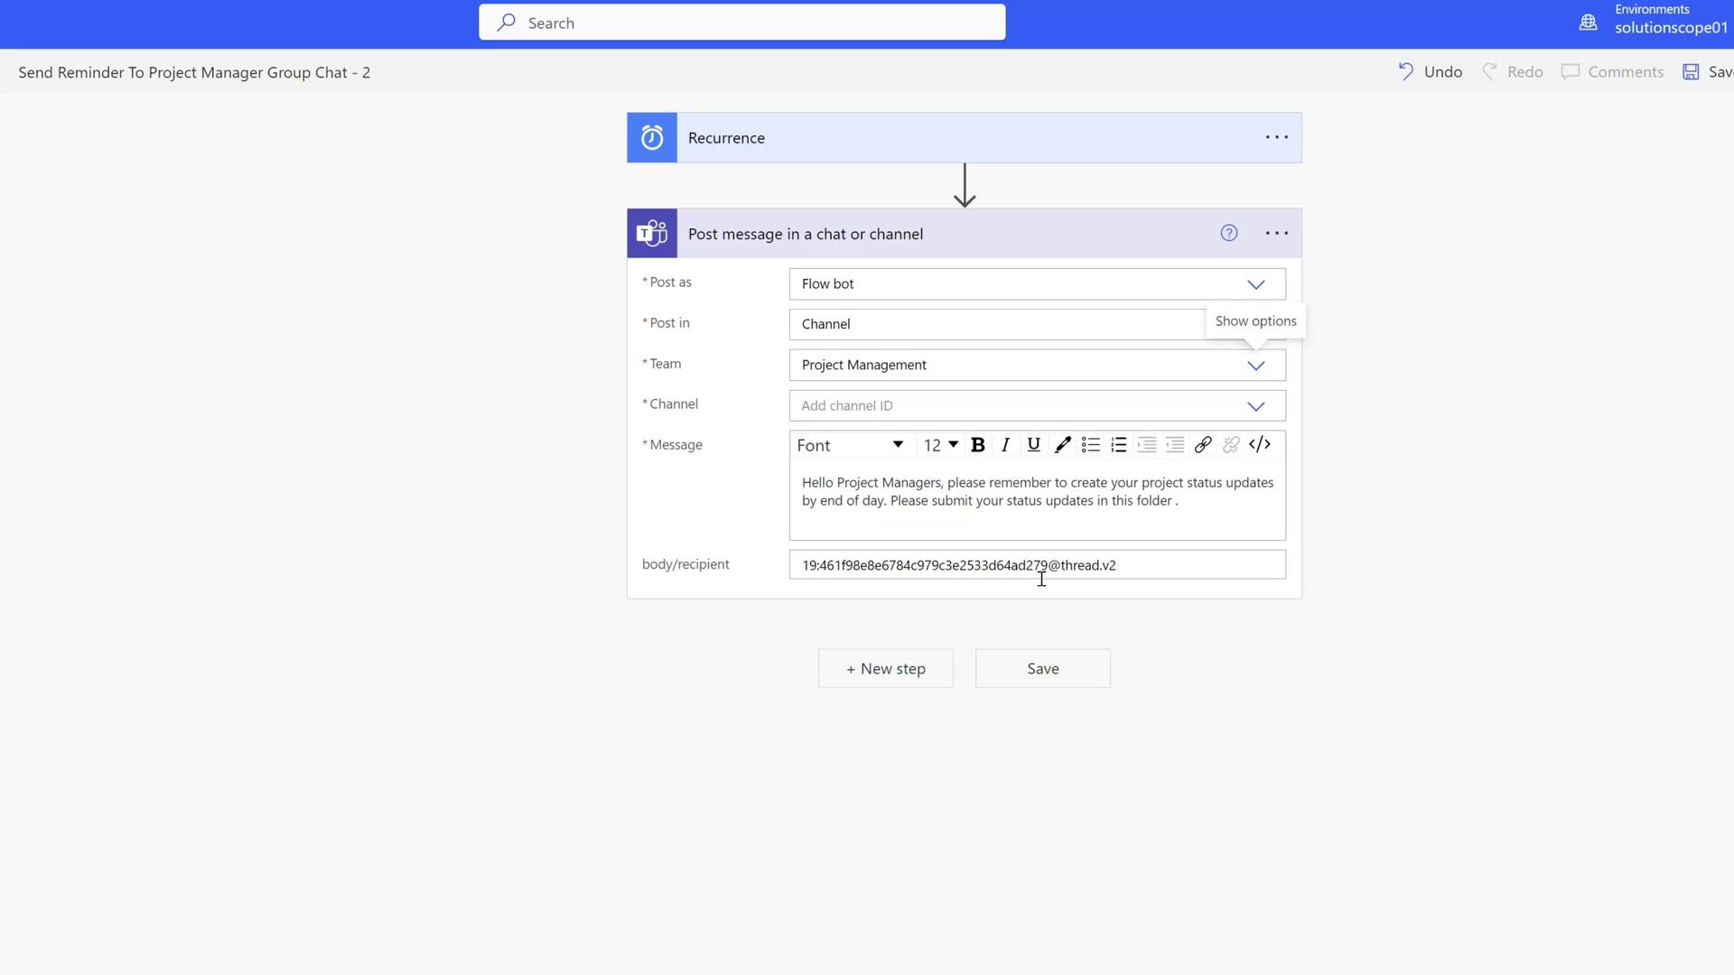
left_click(1265, 414)
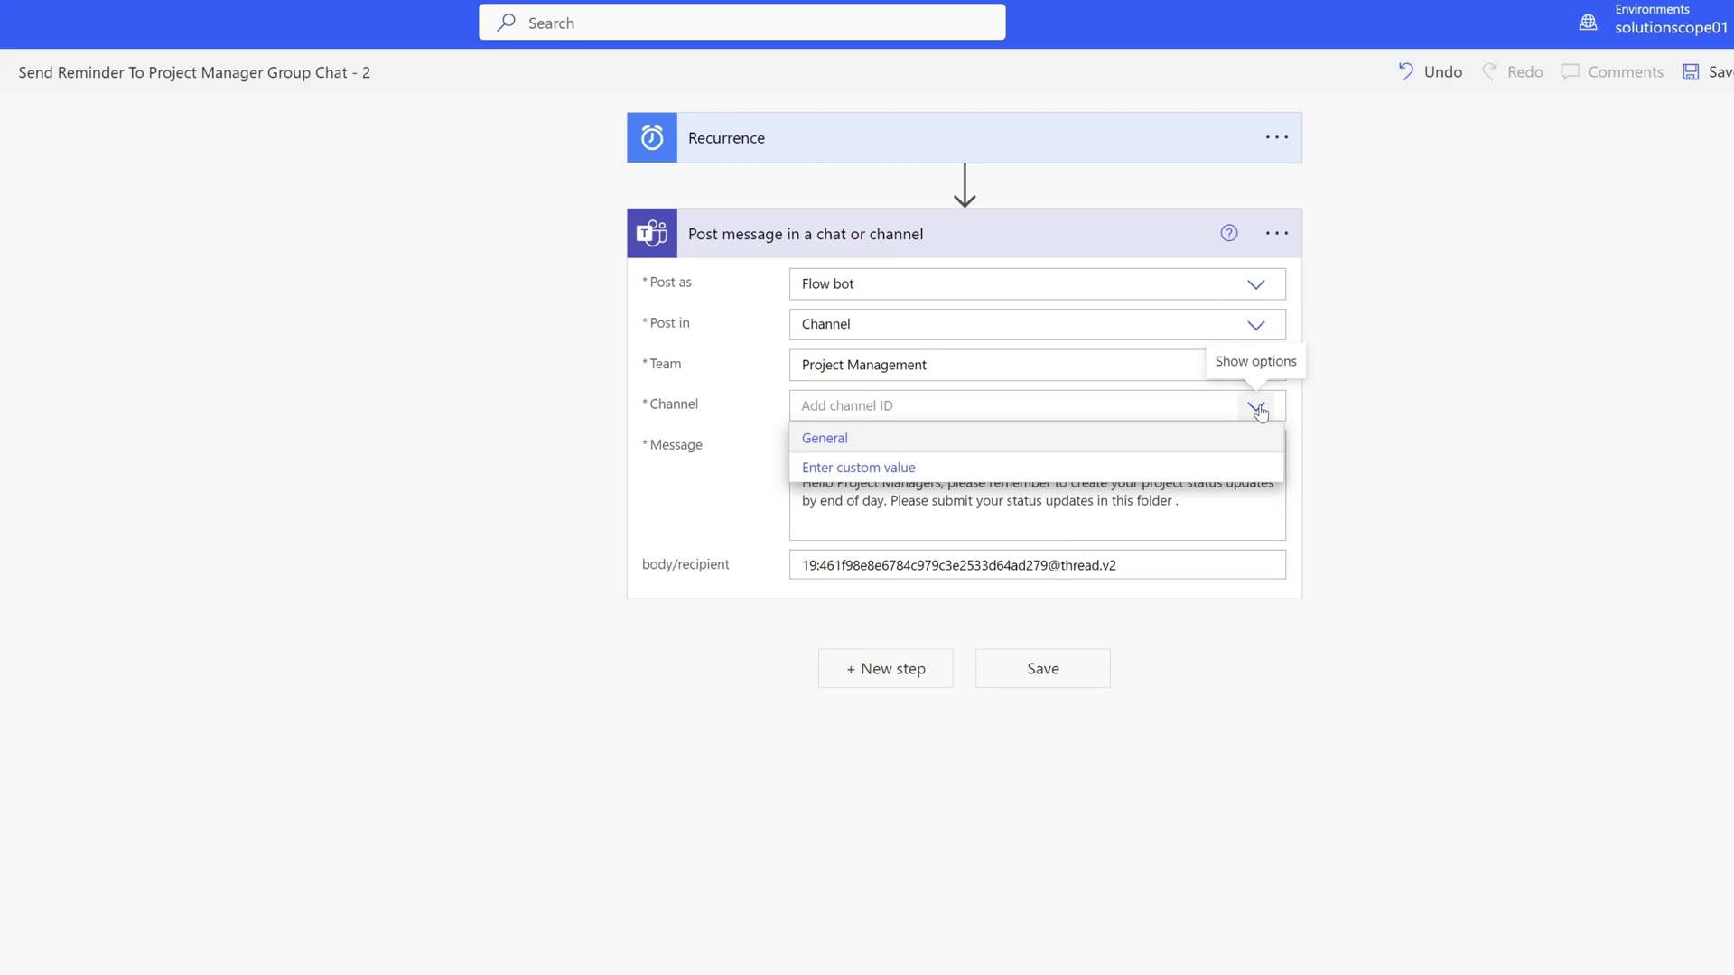
left_click(888, 444)
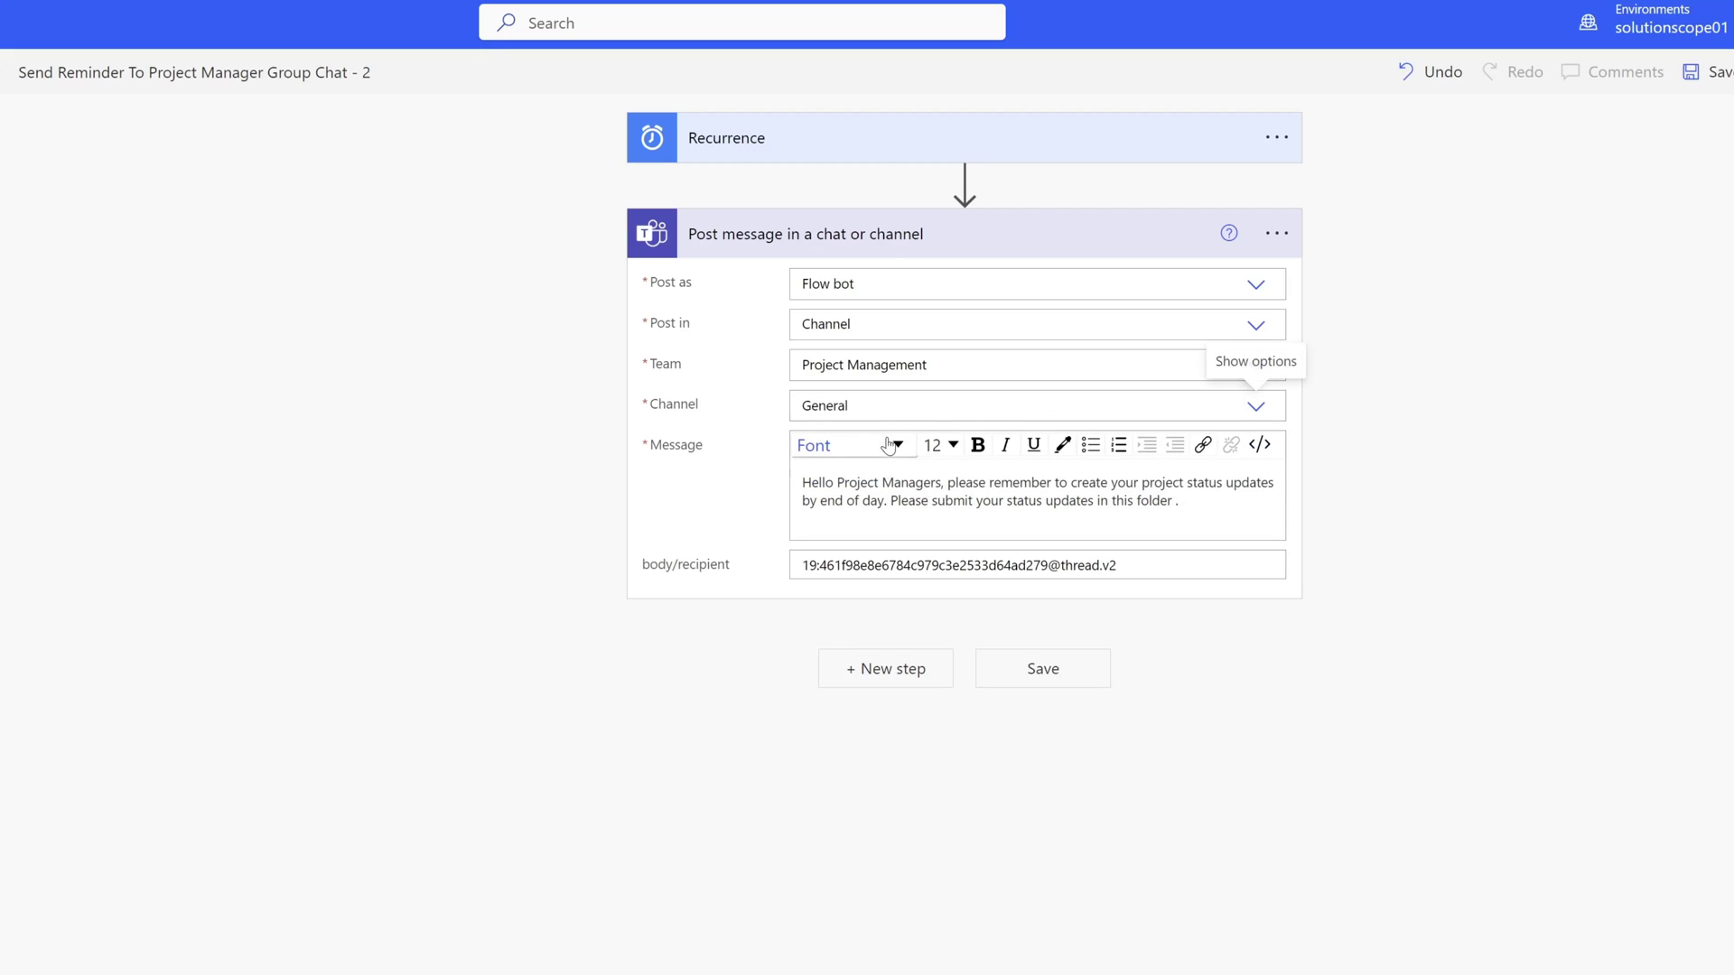
Clear the body/recipient value in the Teams action and save the flow.
left_click(858, 521)
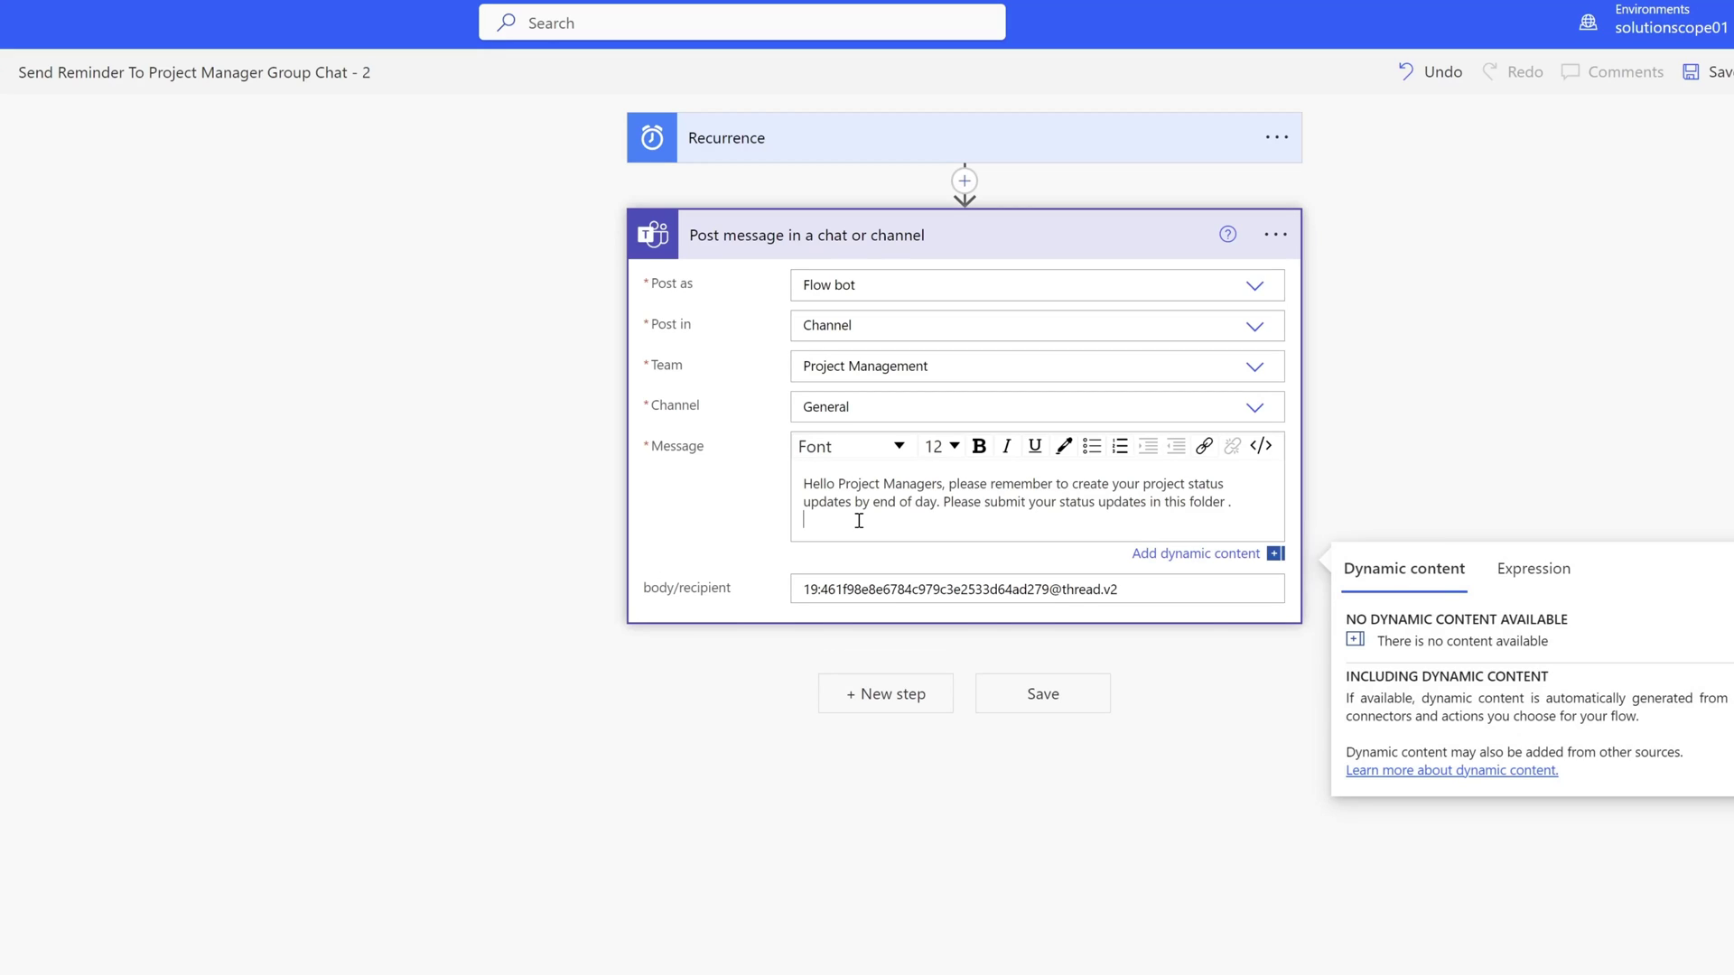
left_click(747, 587)
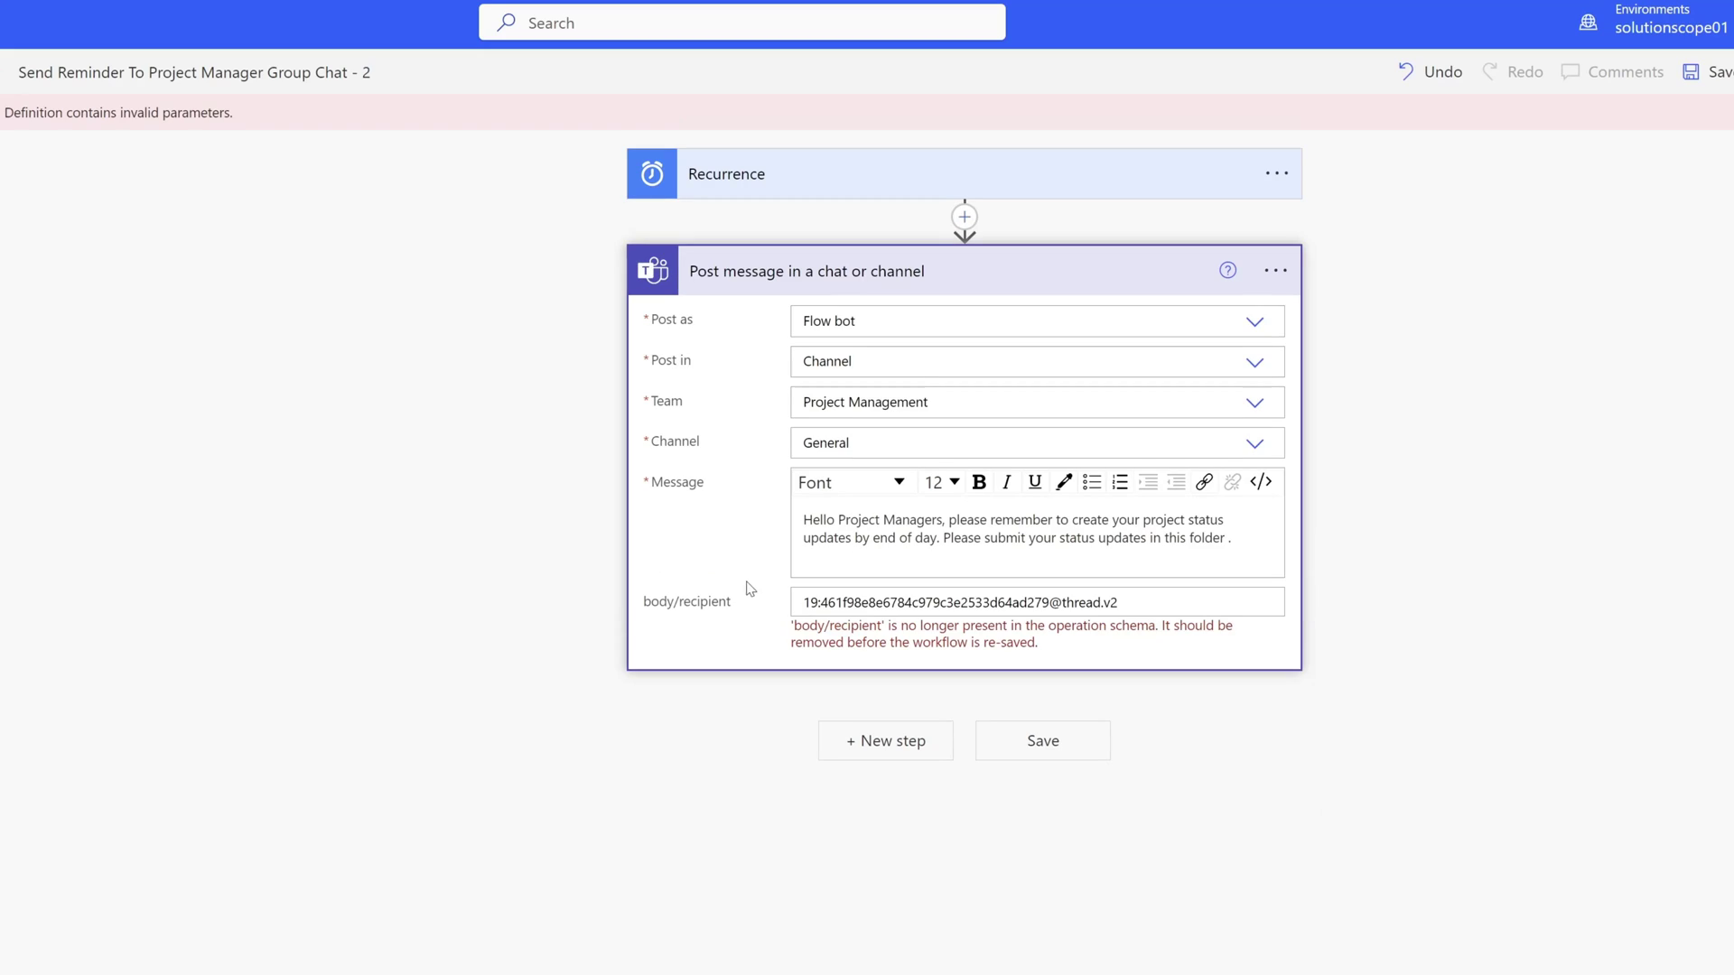
triple_click(856, 605)
key("BackSpace")
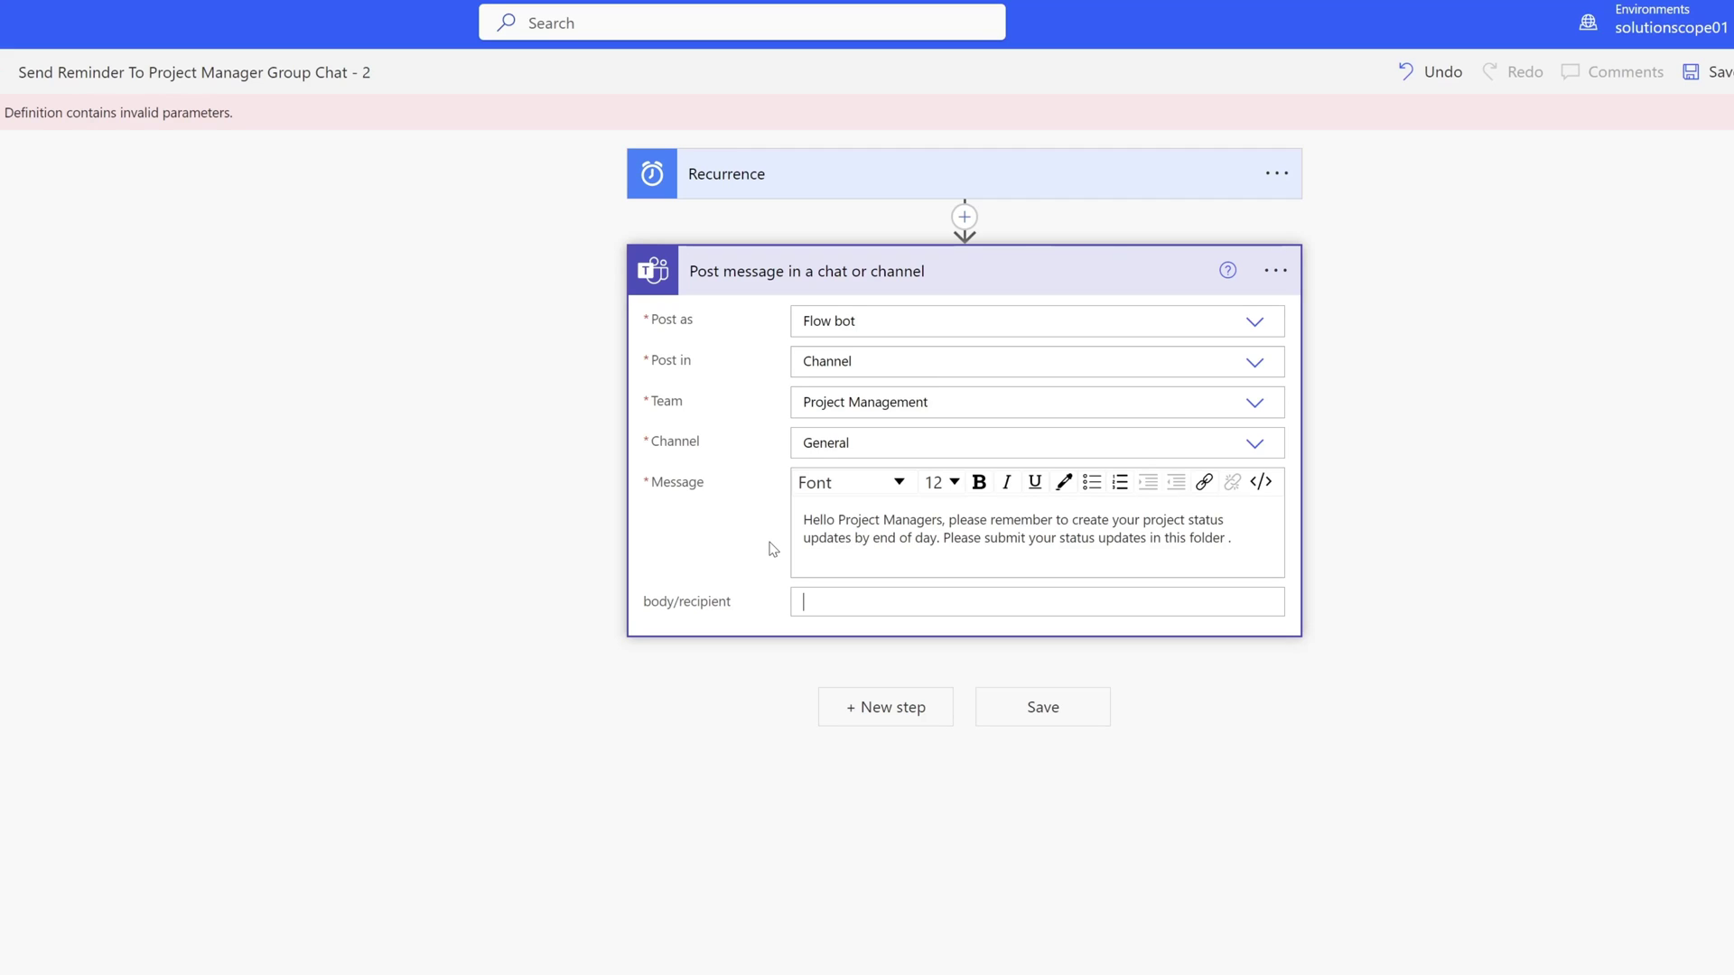
left_click(1014, 704)
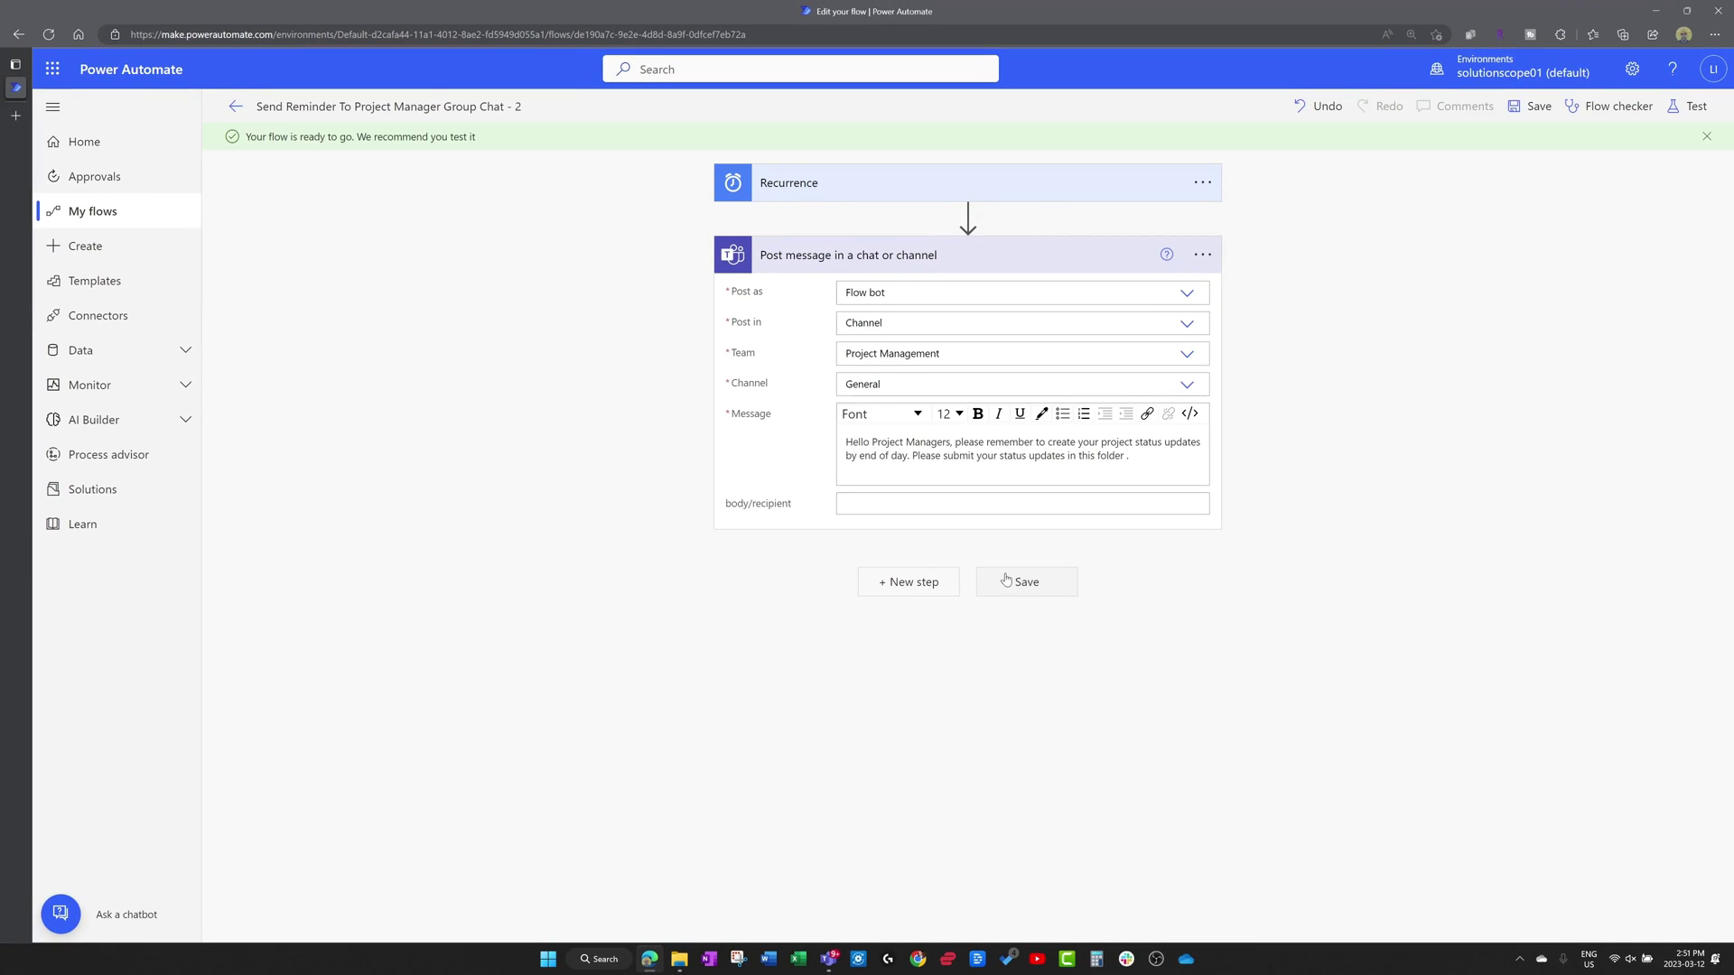